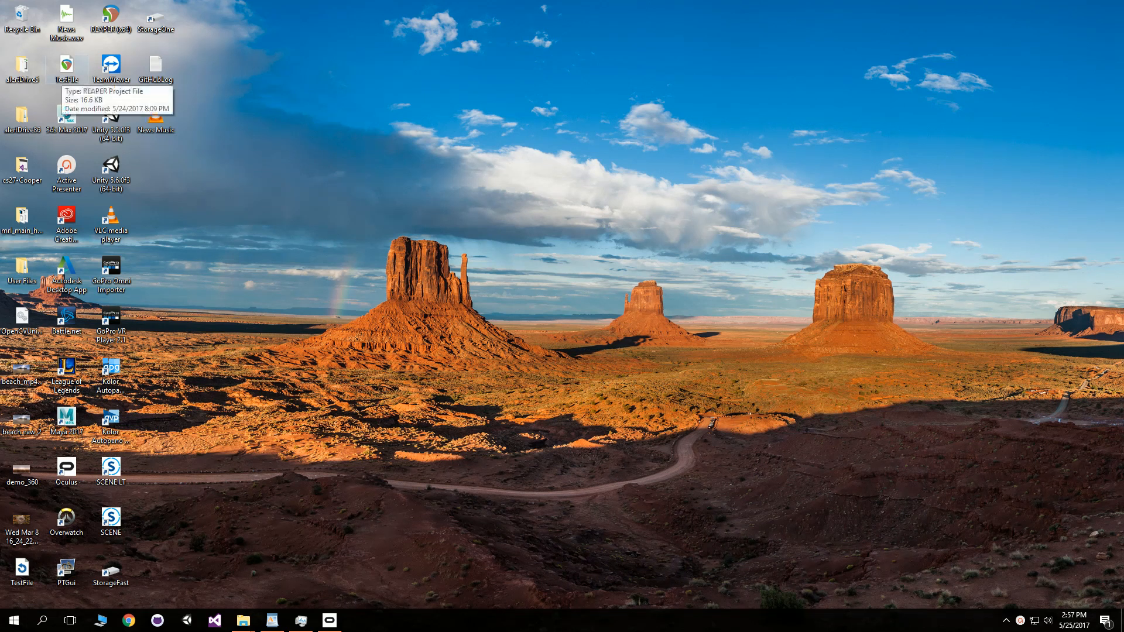
Step: Open the TestFile project in REAPER, dismiss the evaluation notice and maximize the project window
double_click(66, 67)
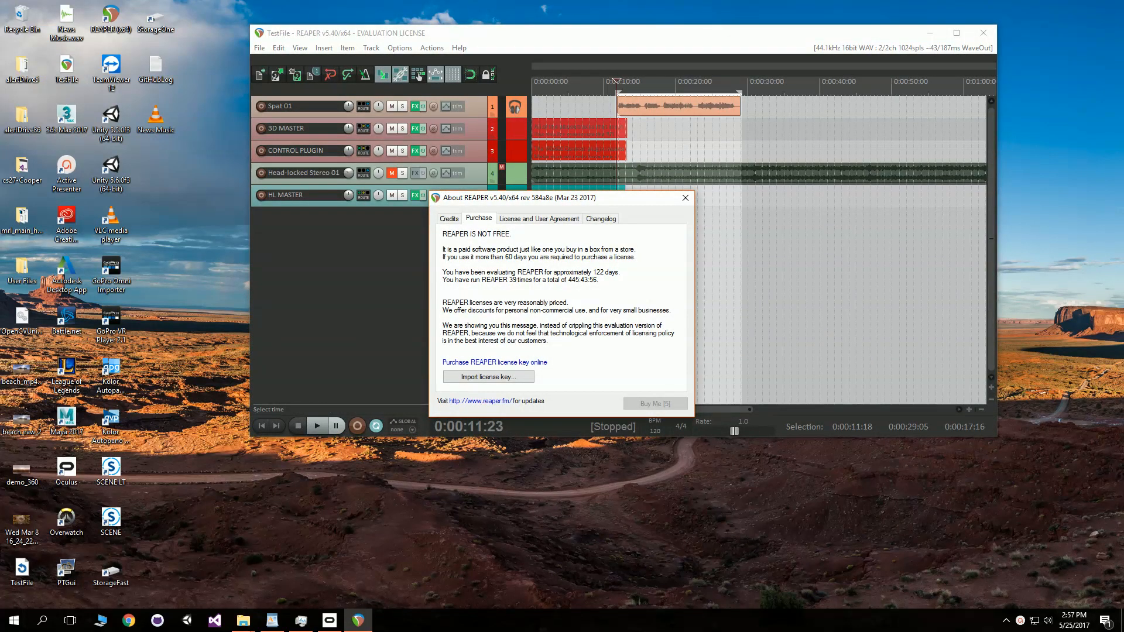
drag(545, 198, 651, 167)
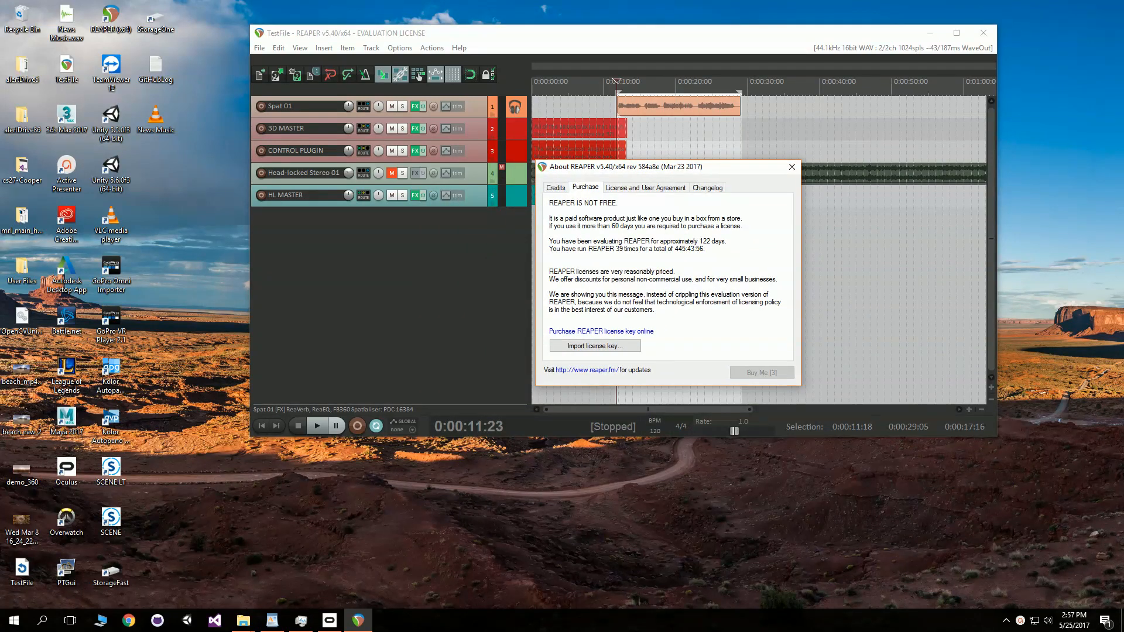
click(739, 153)
click(792, 167)
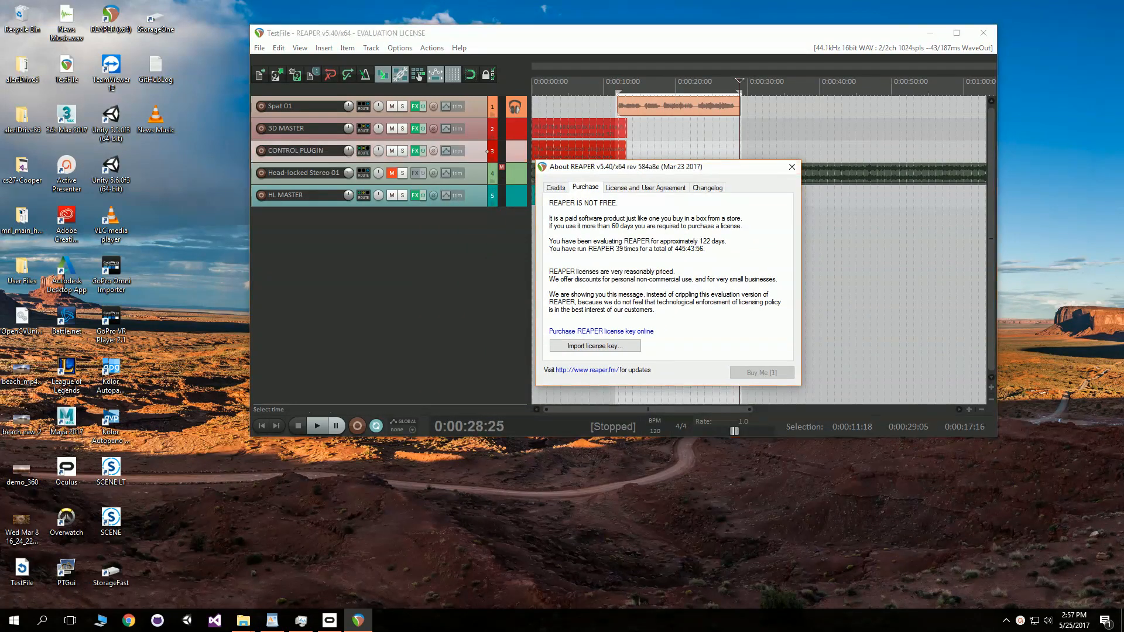
click(762, 373)
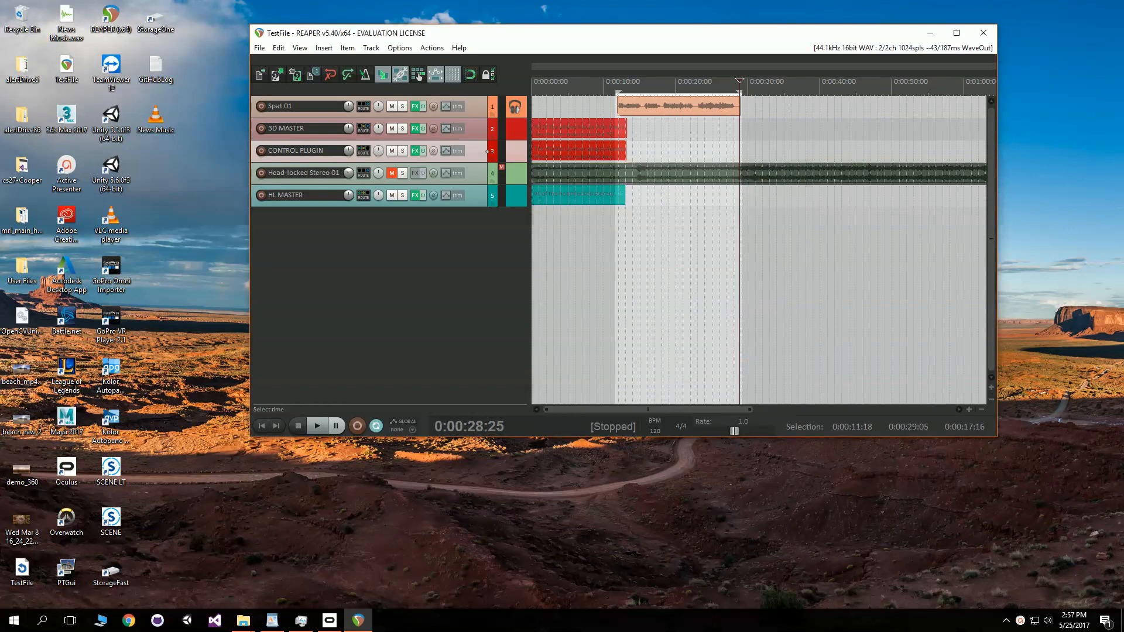
click(956, 33)
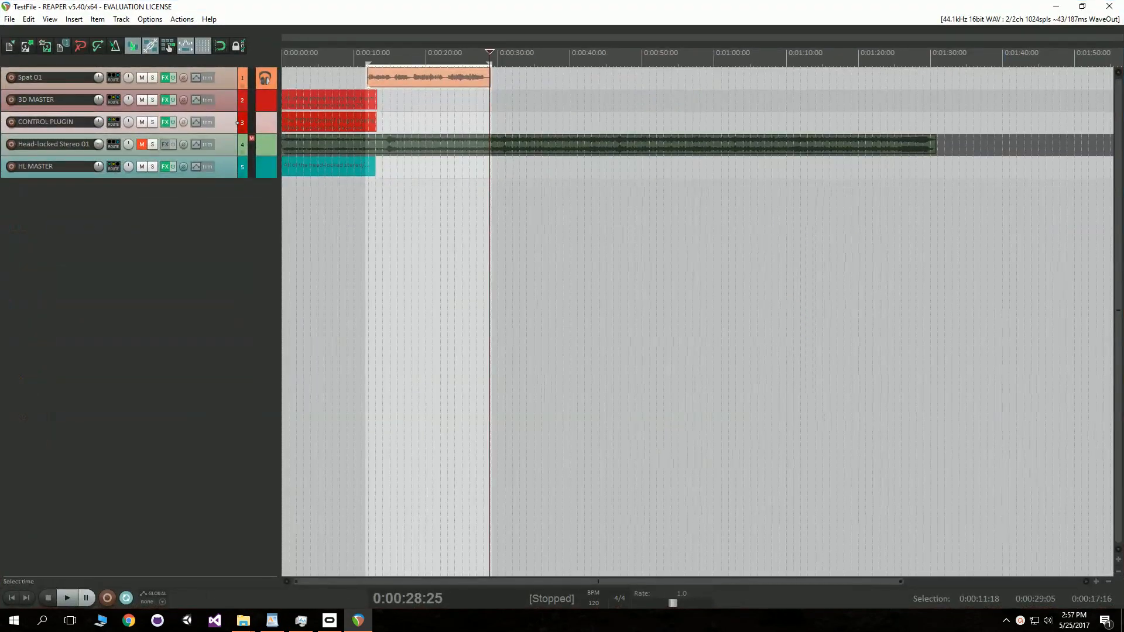
Step: Select the audio item on the Spat 01 track and open that track's FX chain clear of the track list
click(460, 78)
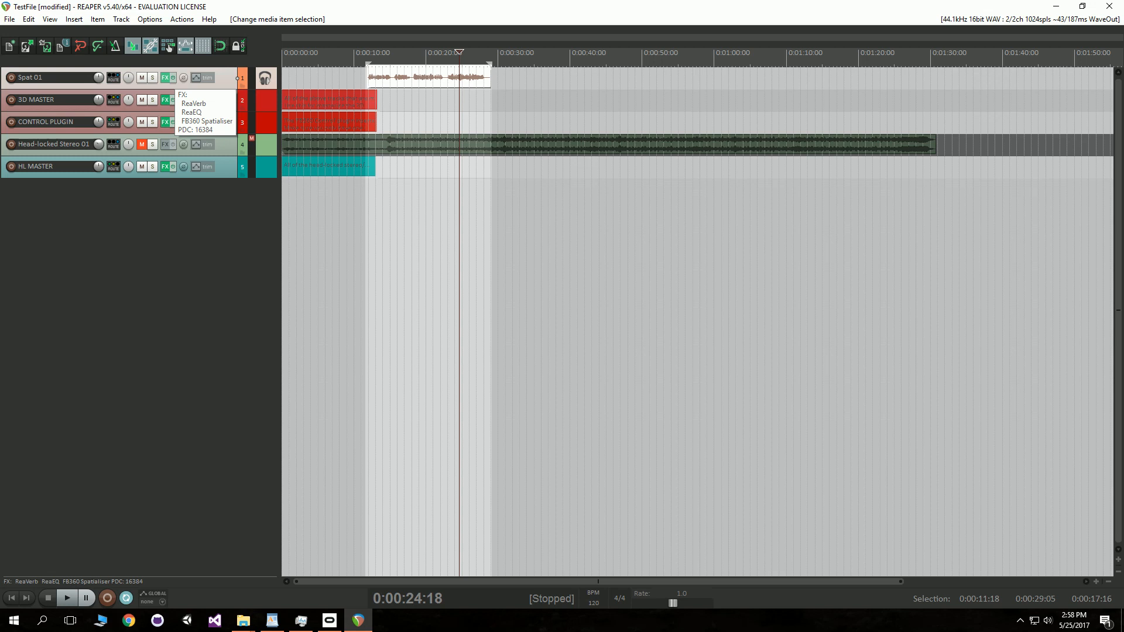
click(165, 78)
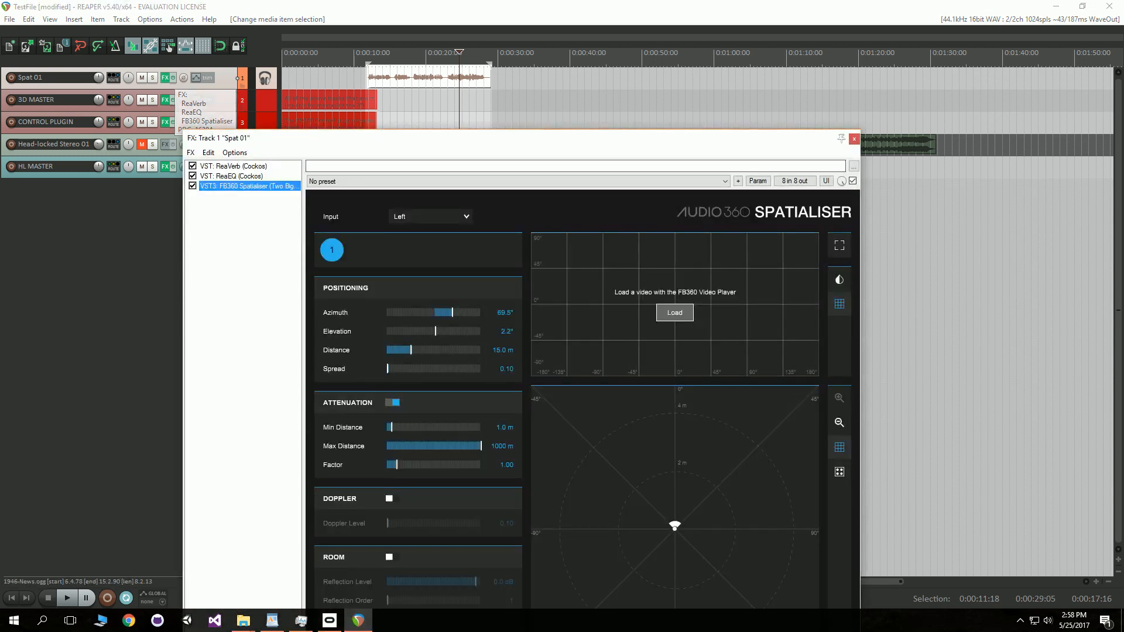
drag(352, 138, 643, 50)
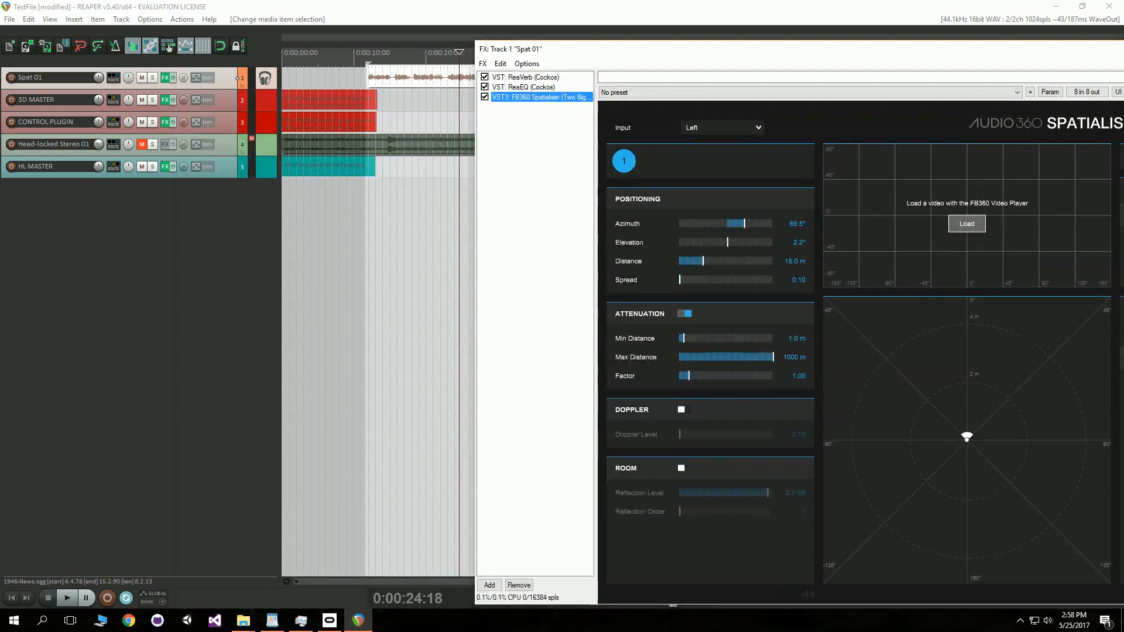
drag(644, 49, 597, 47)
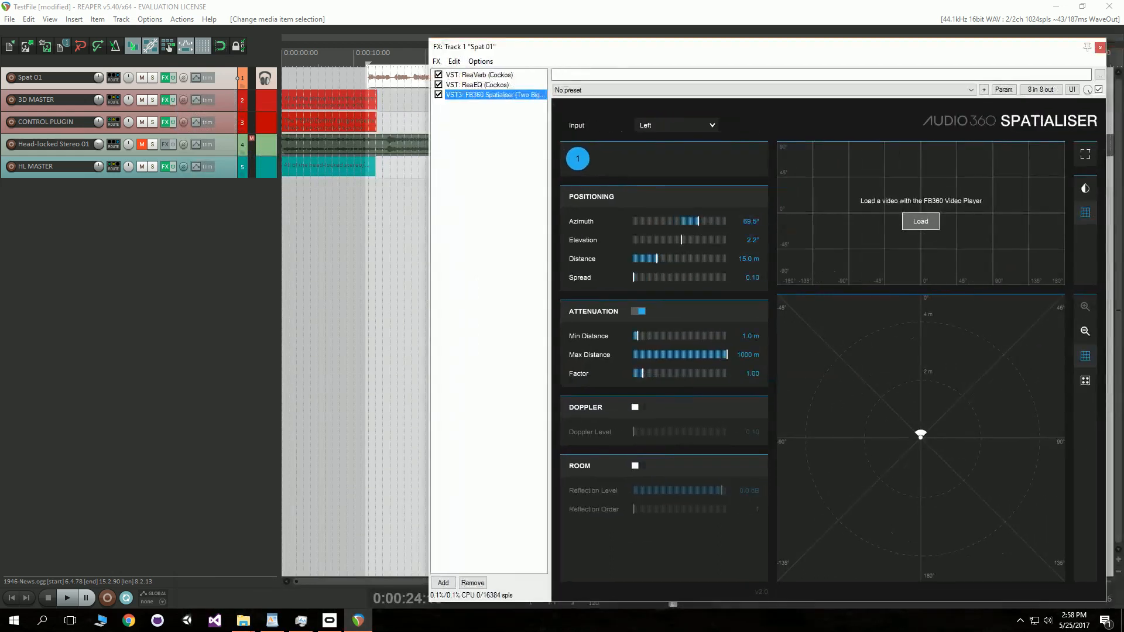
Step: Copy the ReaEQ and ReaVerb effects from the Spat 01 FX chain to the Head-locked Stereo 01 track
click(478, 85)
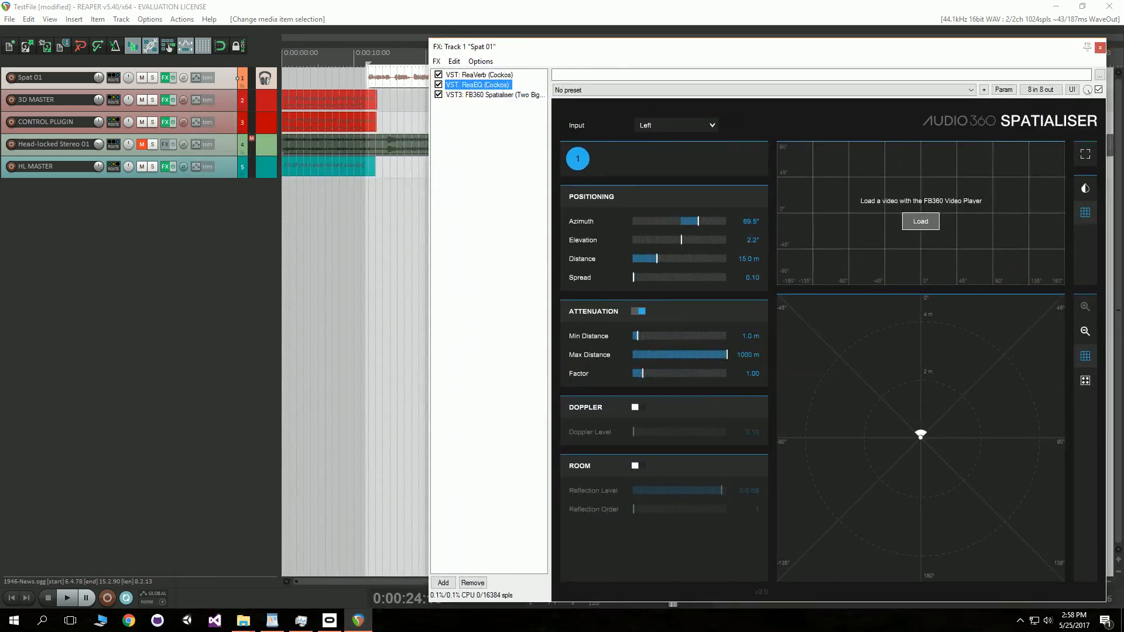
drag(478, 85, 164, 144)
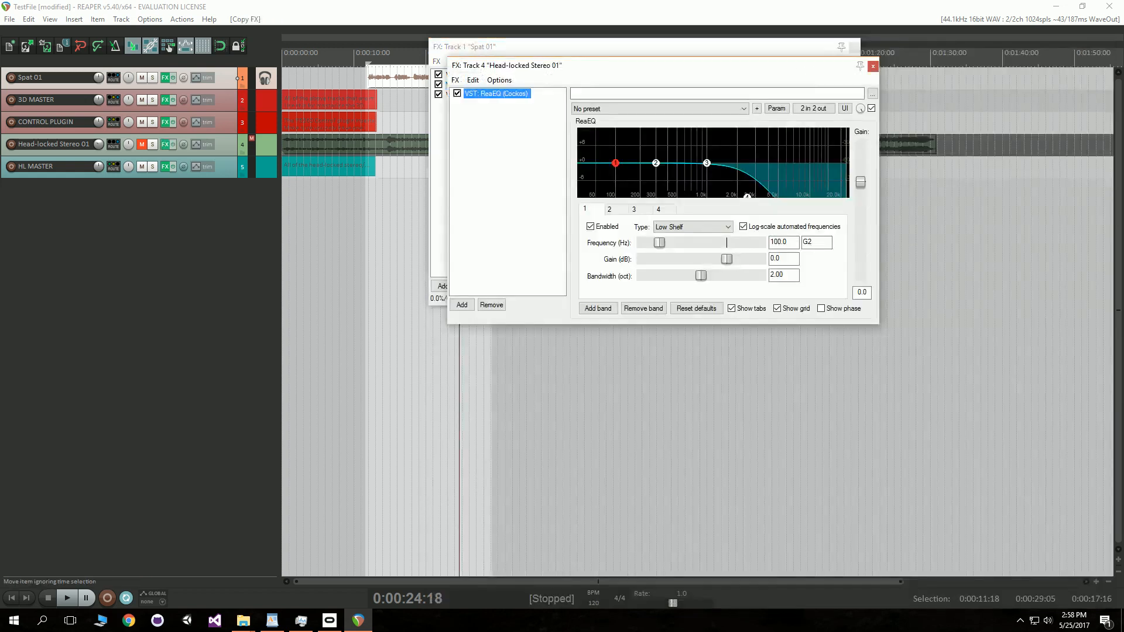
drag(585, 66, 721, 73)
drag(479, 75, 164, 144)
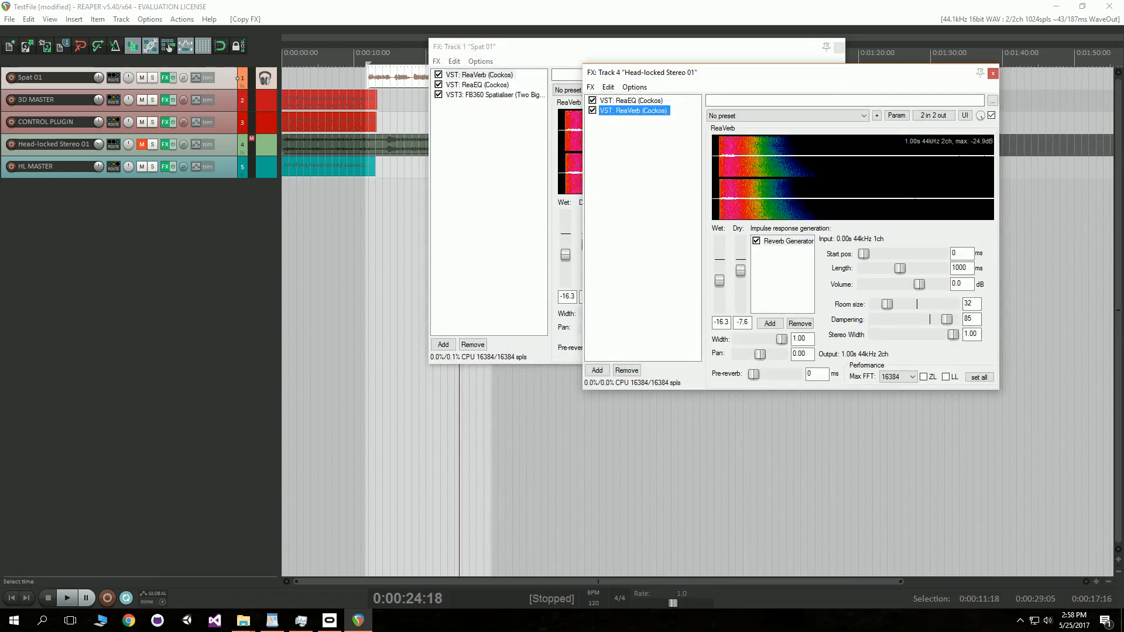
Step: Remove ReaVerb and ReaEQ from the Spat 01 FX chain and close the Head-locked Stereo 01 FX window
click(504, 46)
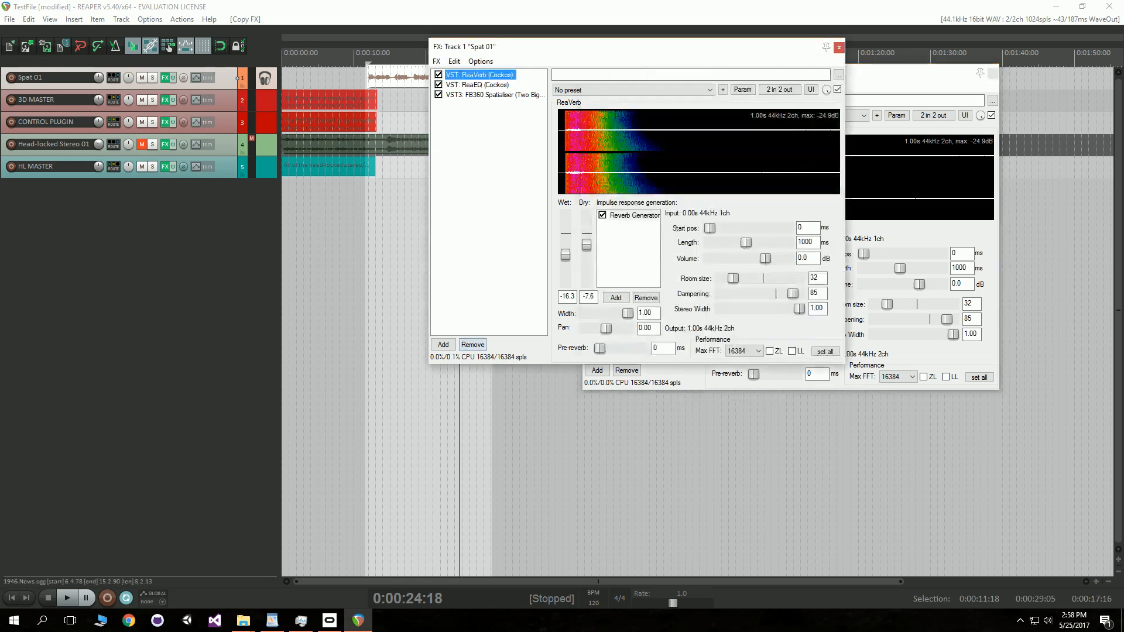
key(Delete)
key(Delete)
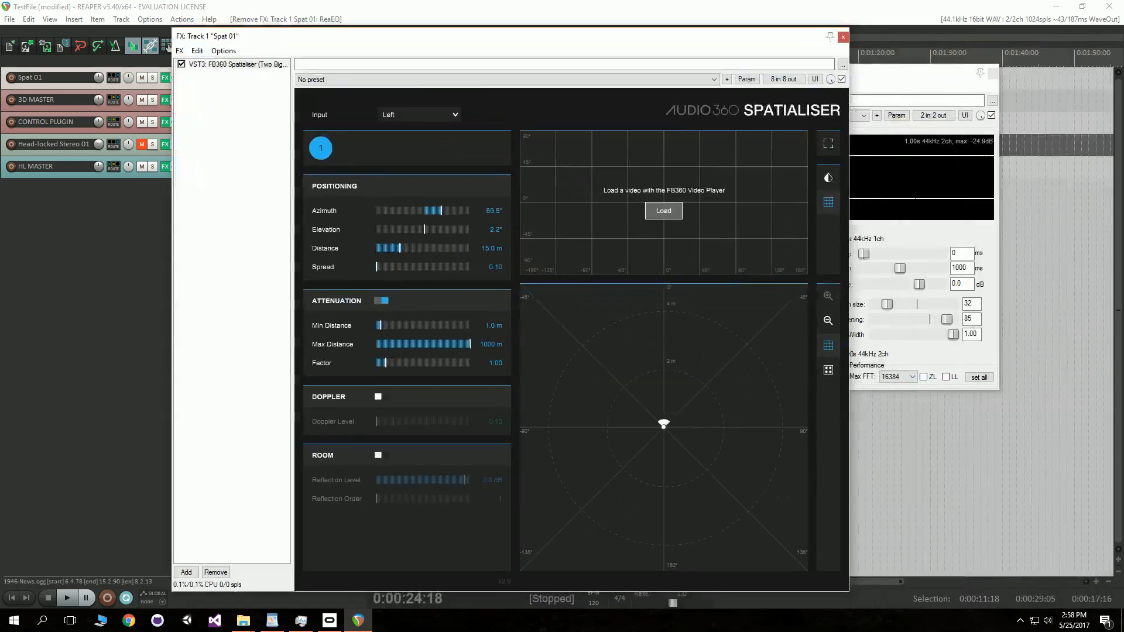
drag(509, 36, 732, 29)
click(993, 73)
Step: Add a ReaEQ (Cockos) effect to Spat 01 and place it before FB360 Spatialiser in the chain
click(409, 565)
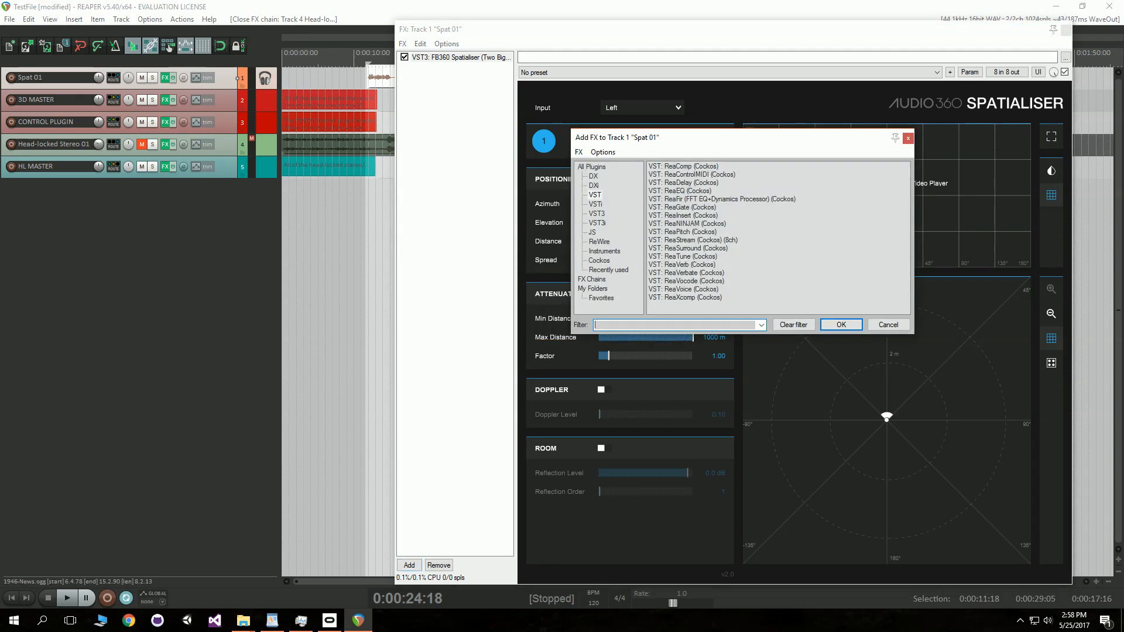
click(679, 191)
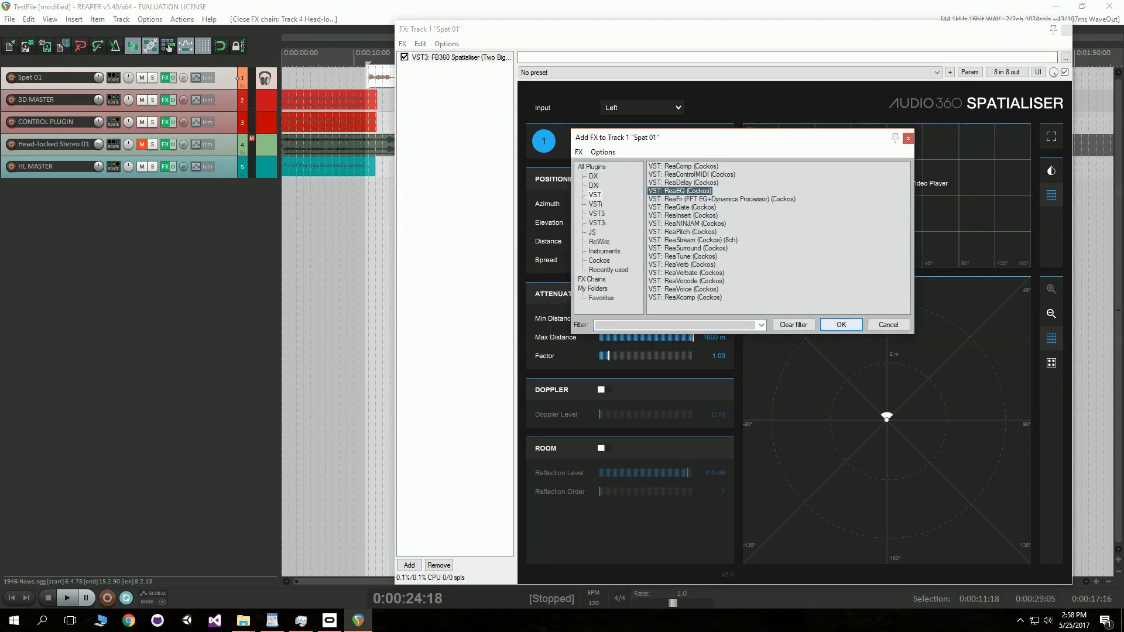
click(842, 325)
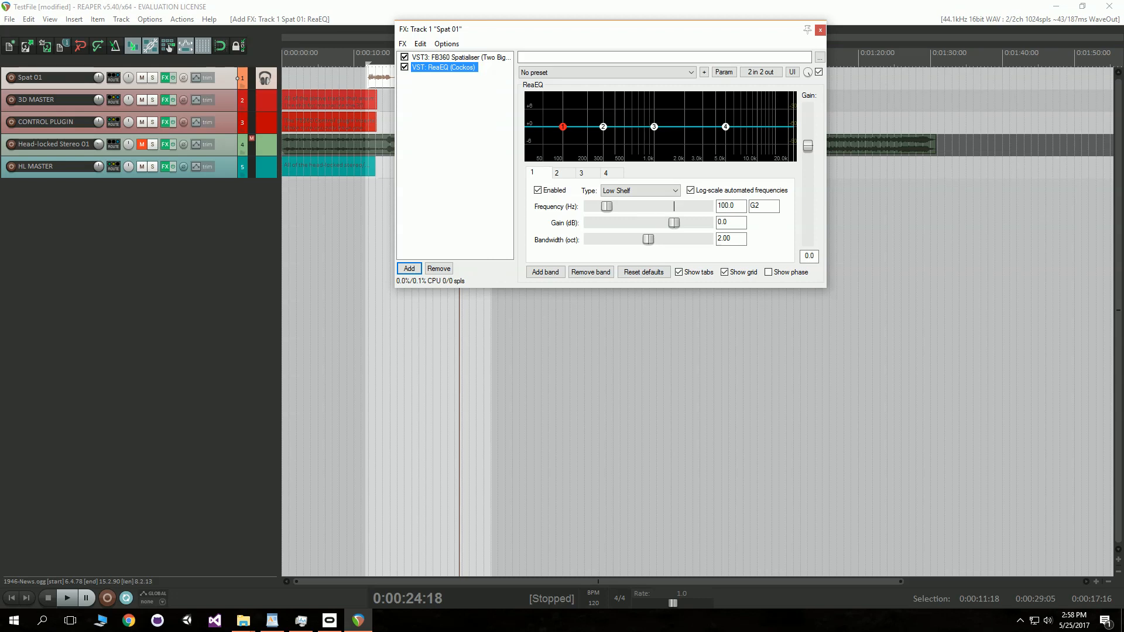
drag(444, 68, 444, 57)
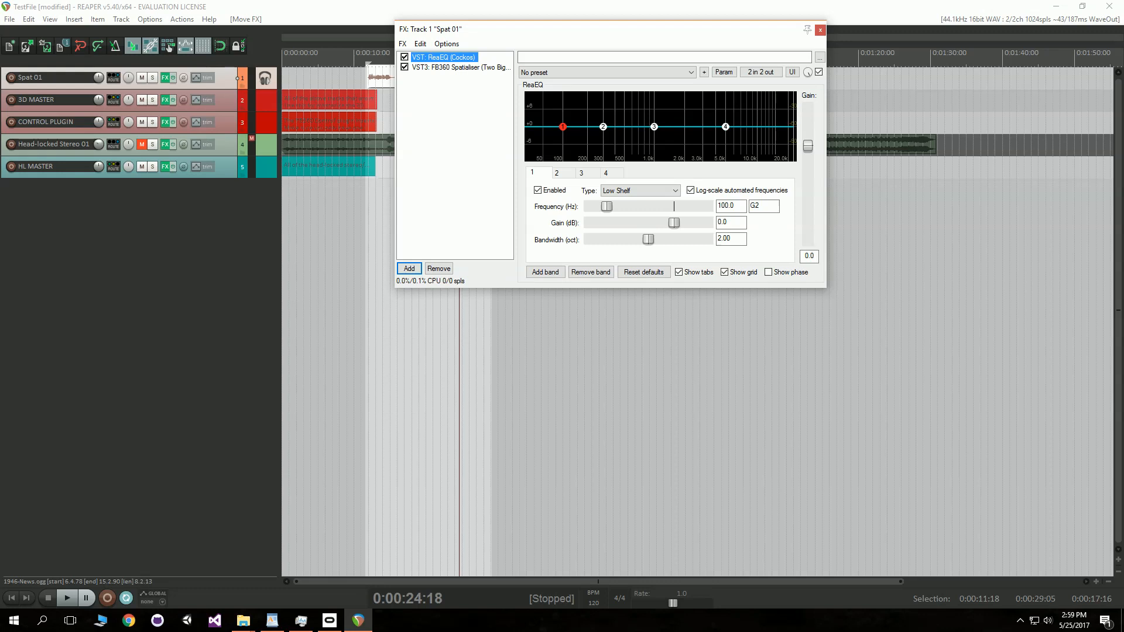
Step: Examine the type, frequency and gain settings of each of the four ReaEQ bands
drag(586, 29, 608, 104)
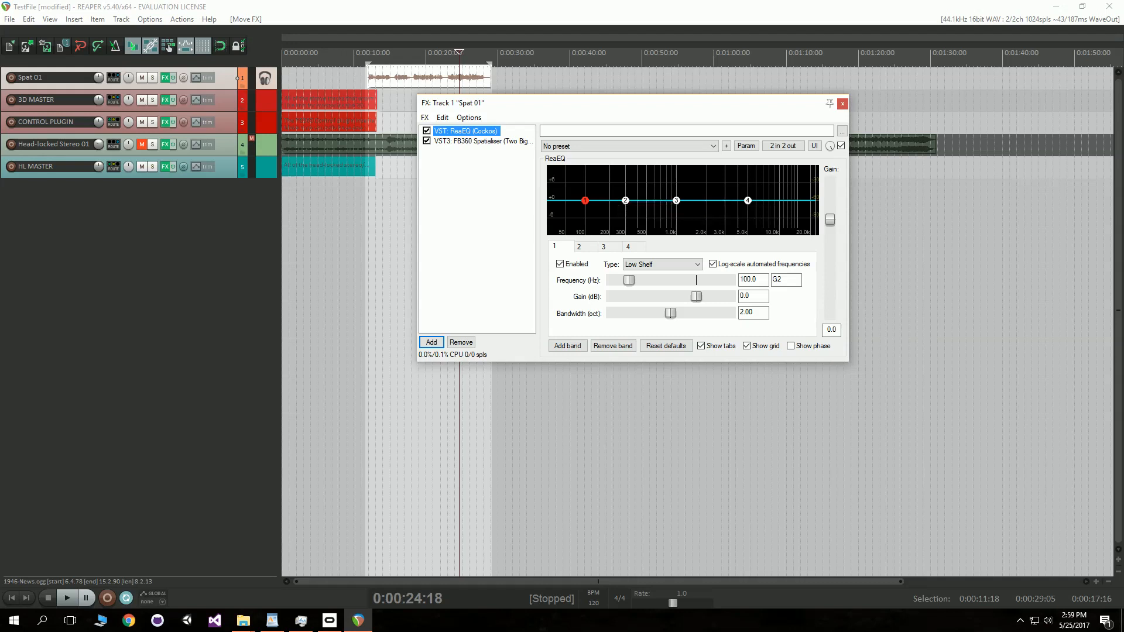
click(626, 201)
click(676, 200)
click(747, 201)
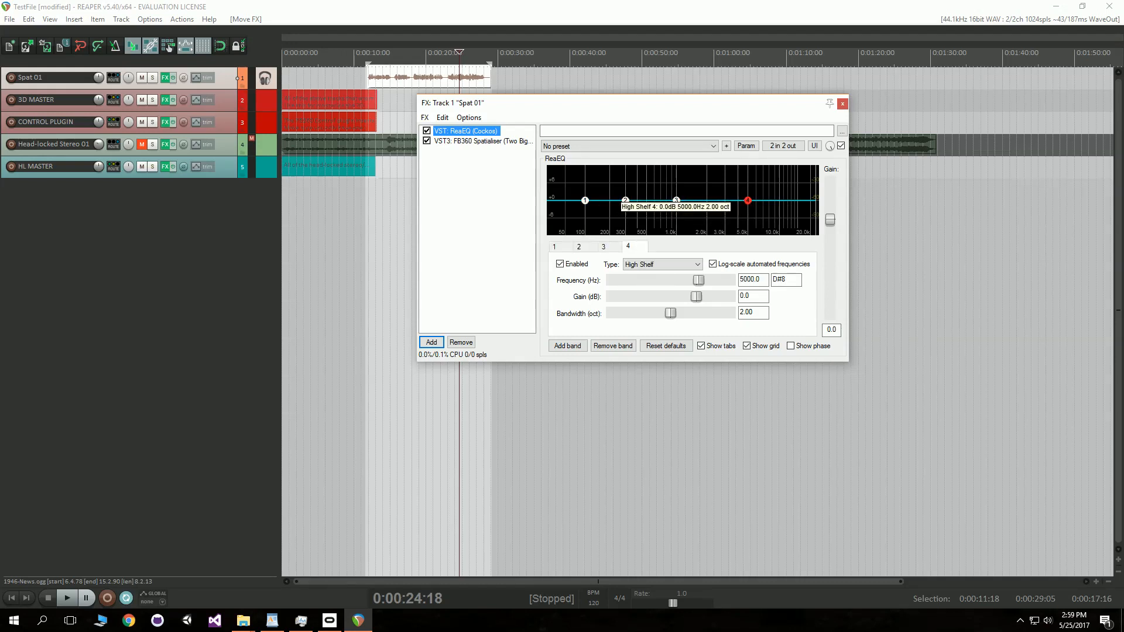
click(676, 200)
click(625, 200)
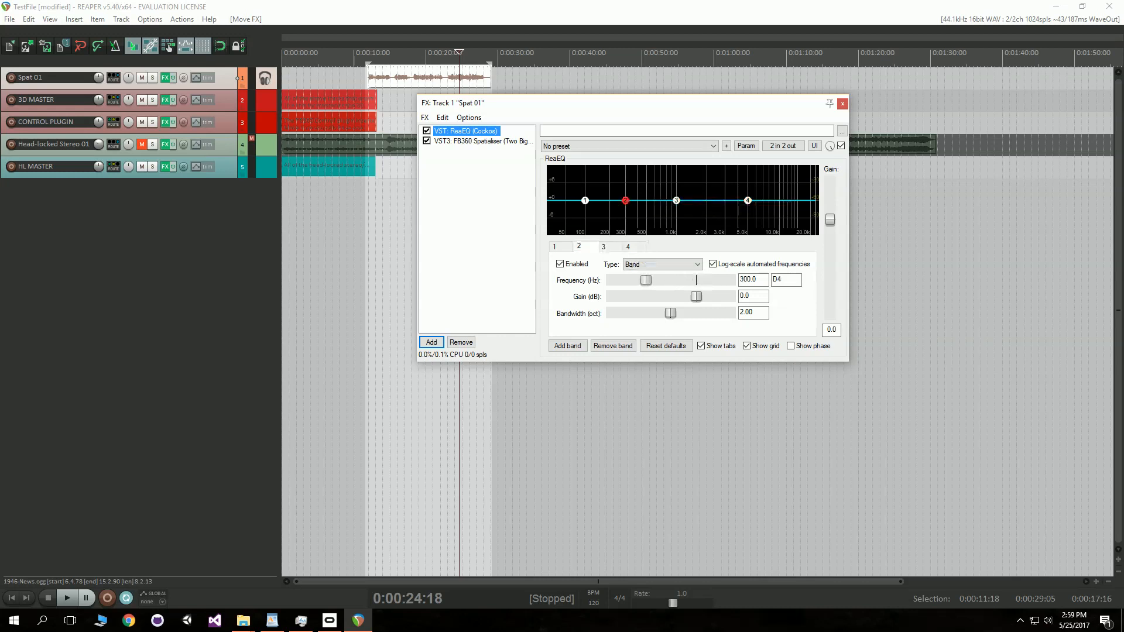
click(585, 200)
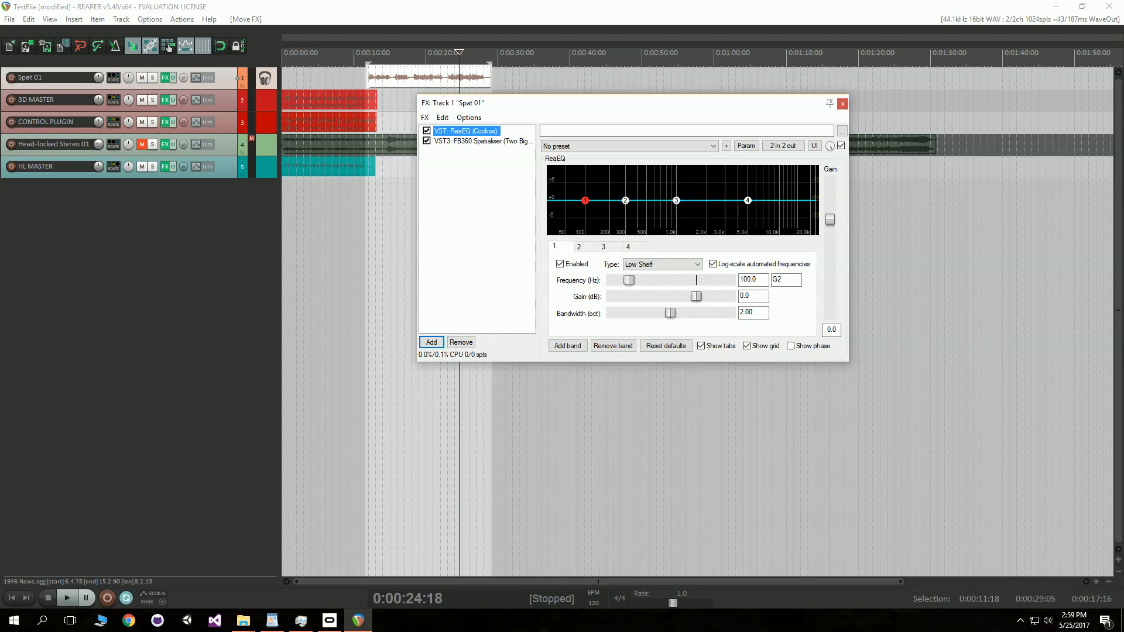
Step: Try cutting ReaEQ bands 1 and 3 to about -7.4 dB one at a time, returning each to 0 dB
drag(585, 201, 585, 223)
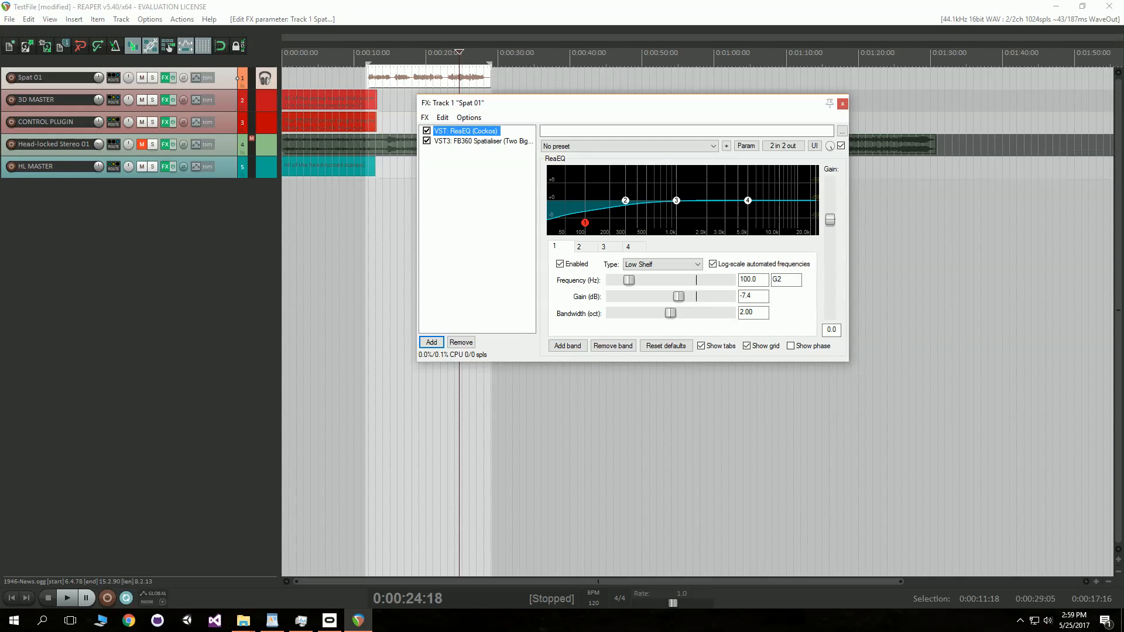
drag(585, 222, 585, 200)
drag(676, 200, 678, 222)
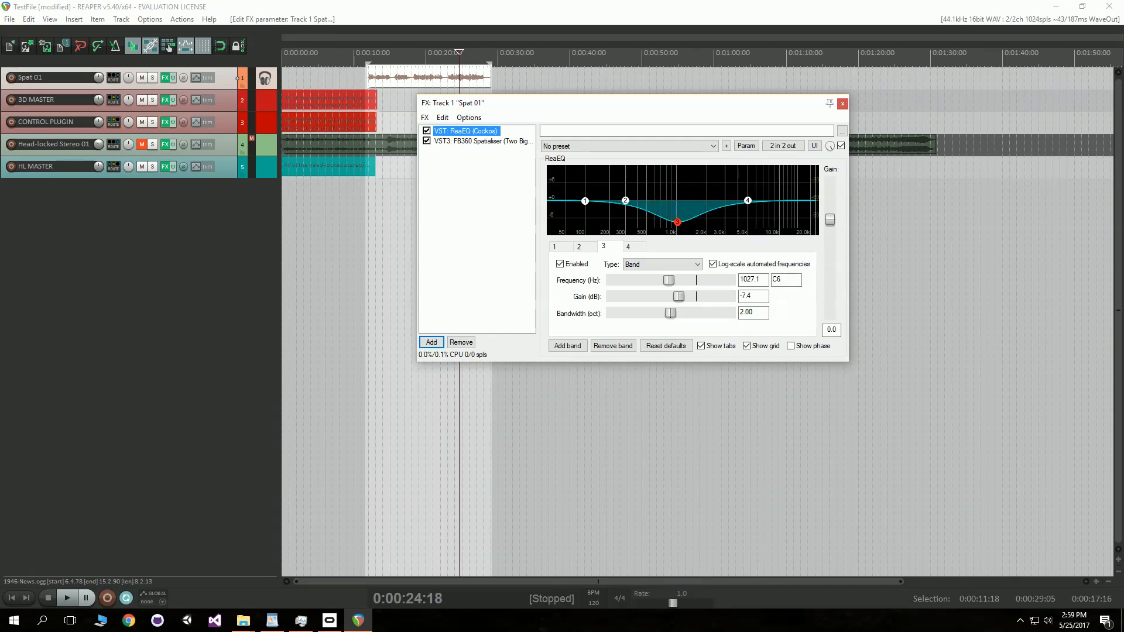
drag(677, 222, 676, 201)
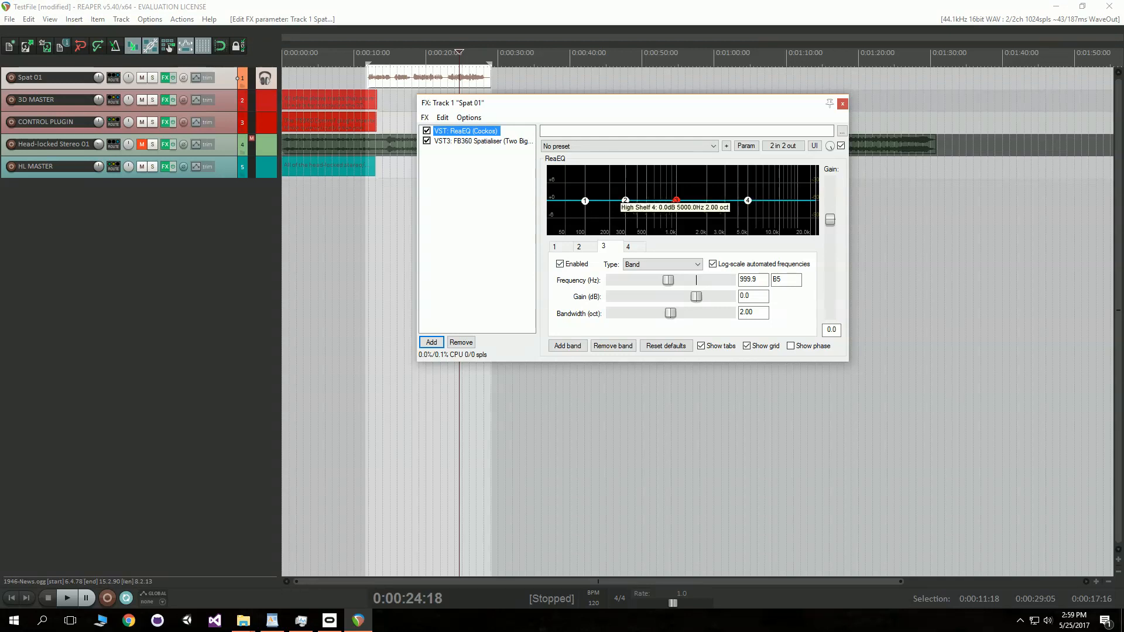
Step: Try a -inf high shelf cut on ReaEQ band 4, sweeping its frequency down to about 834 Hz
drag(748, 200, 742, 233)
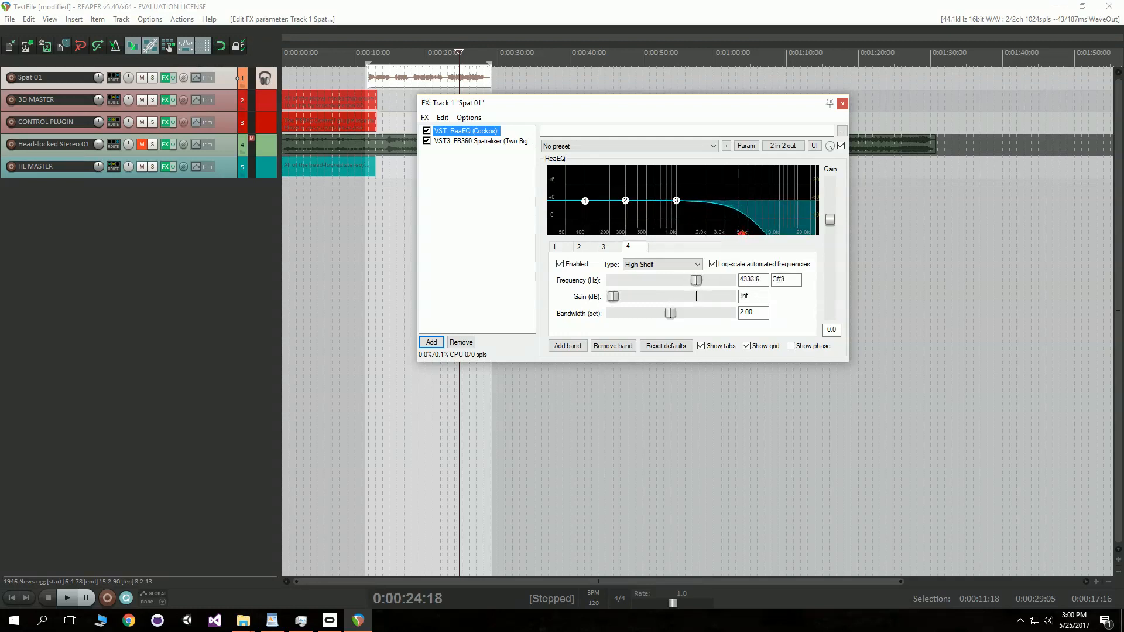
click(661, 264)
click(662, 264)
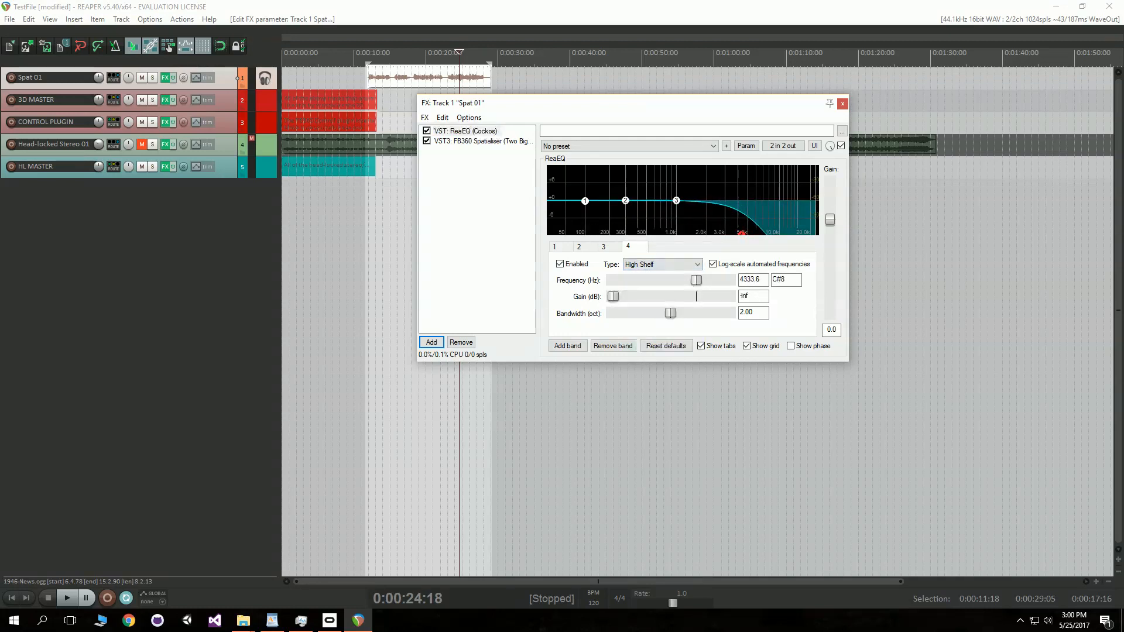
drag(742, 232, 668, 232)
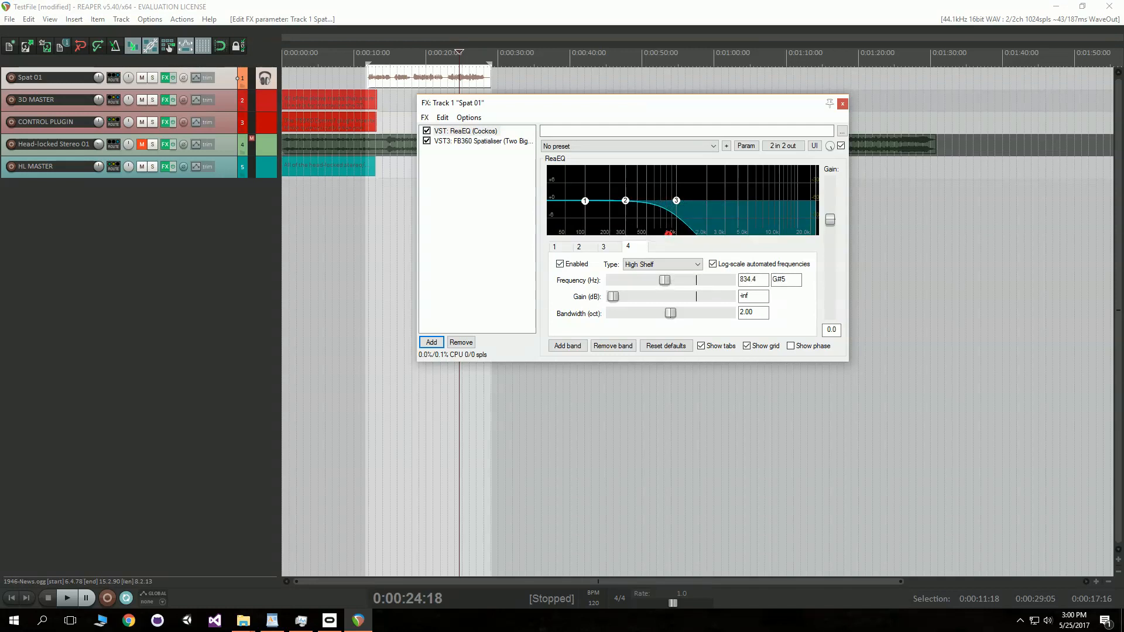
Step: Set ReaEQ band 4's high shelf to about 13246 Hz with about 0.2 dB gain
drag(668, 233, 792, 200)
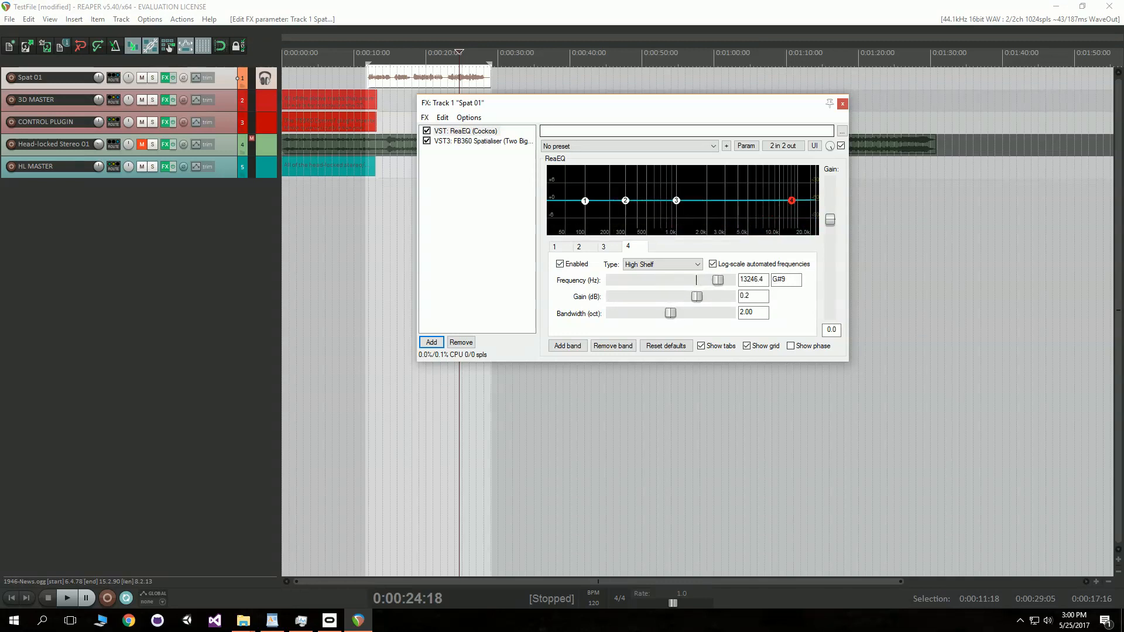
drag(586, 103, 468, 106)
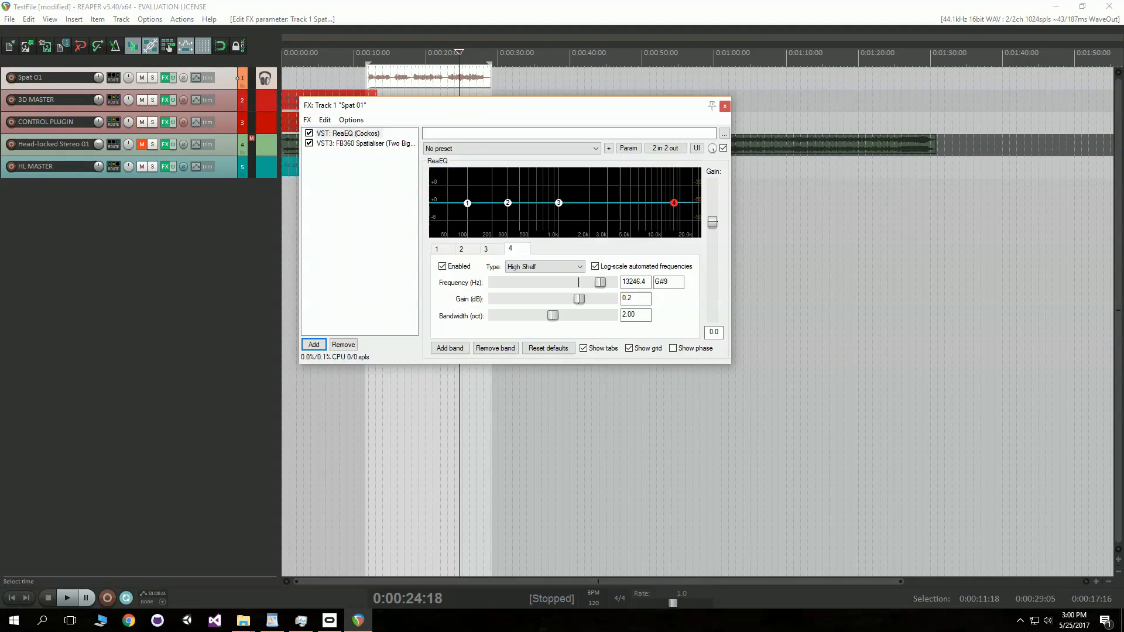
Step: Load the 5MinuteDemo video for FB360 Spatialiser through the Video Player, open it and minimize both video windows
click(366, 143)
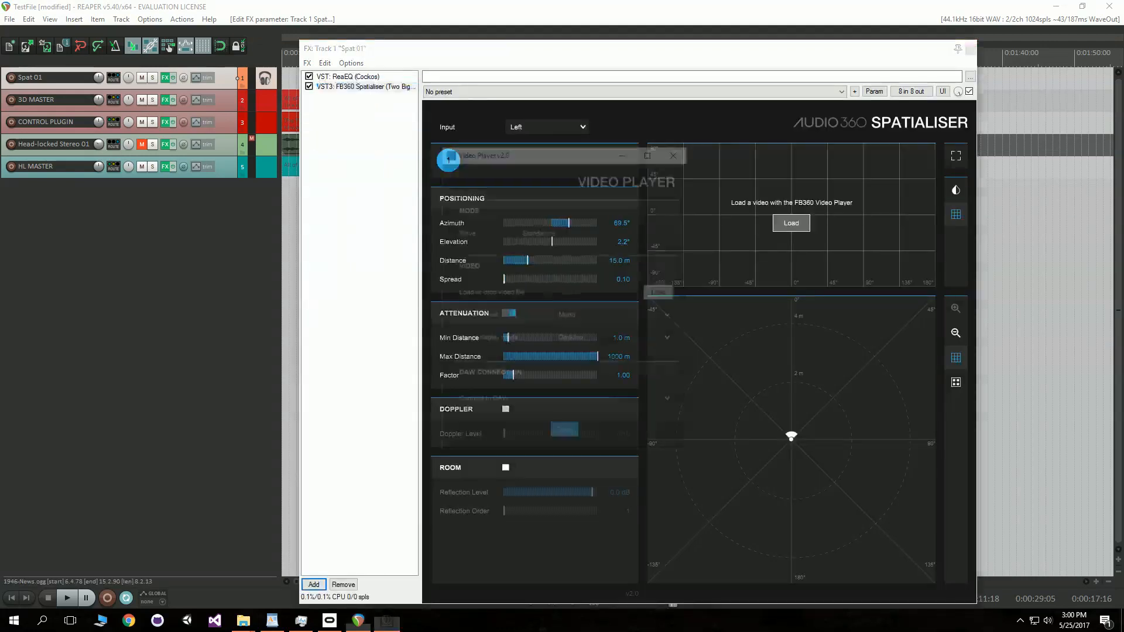
click(660, 289)
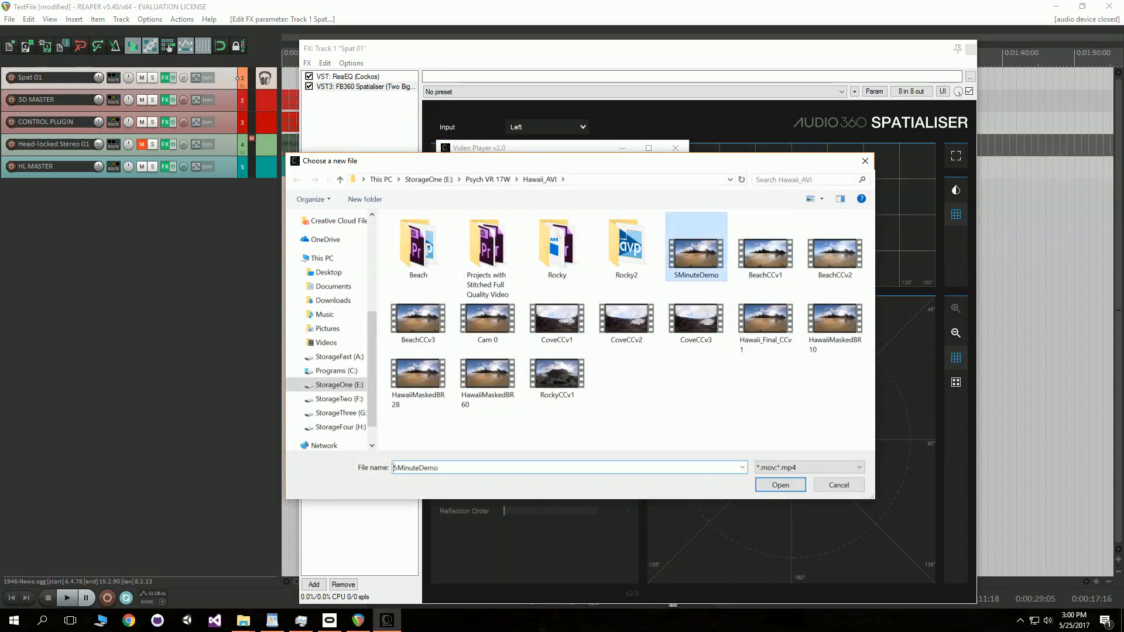
double_click(696, 255)
click(562, 432)
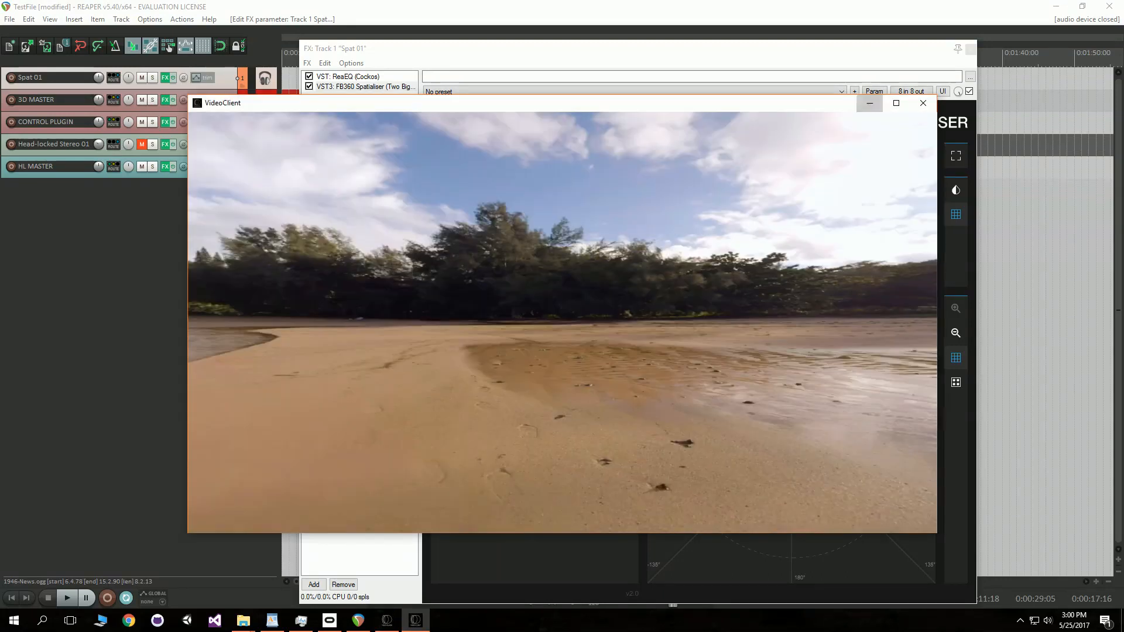
click(870, 103)
click(624, 148)
Step: Position sound source 1 over the video at about 56.3° azimuth, 21.2° elevation and 2.6 m distance
drag(848, 213, 837, 198)
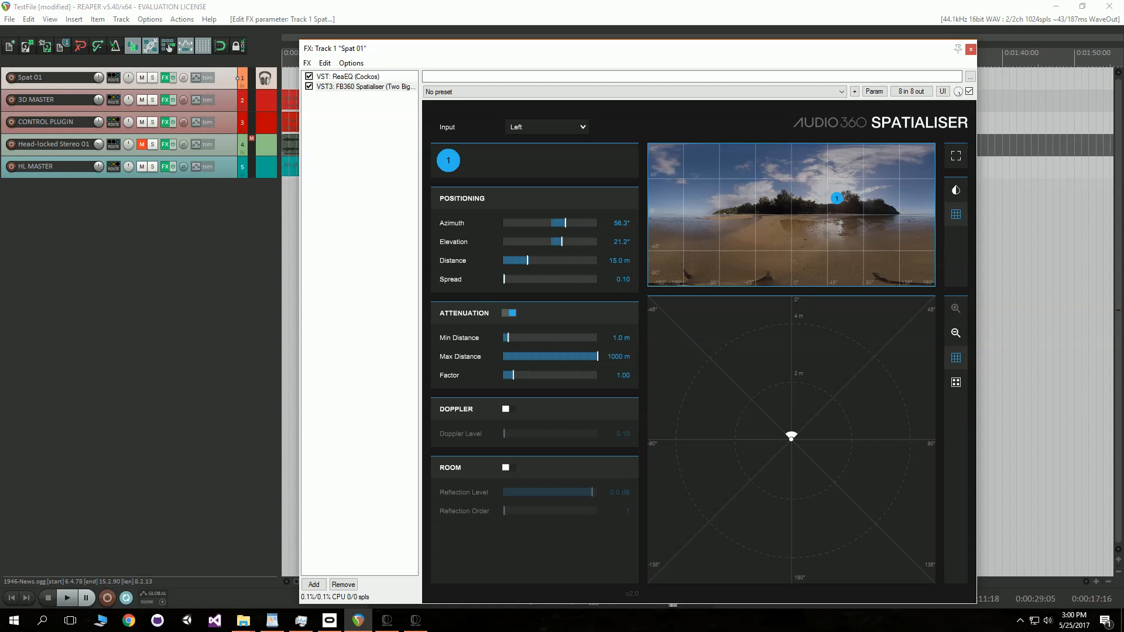
drag(526, 260, 507, 260)
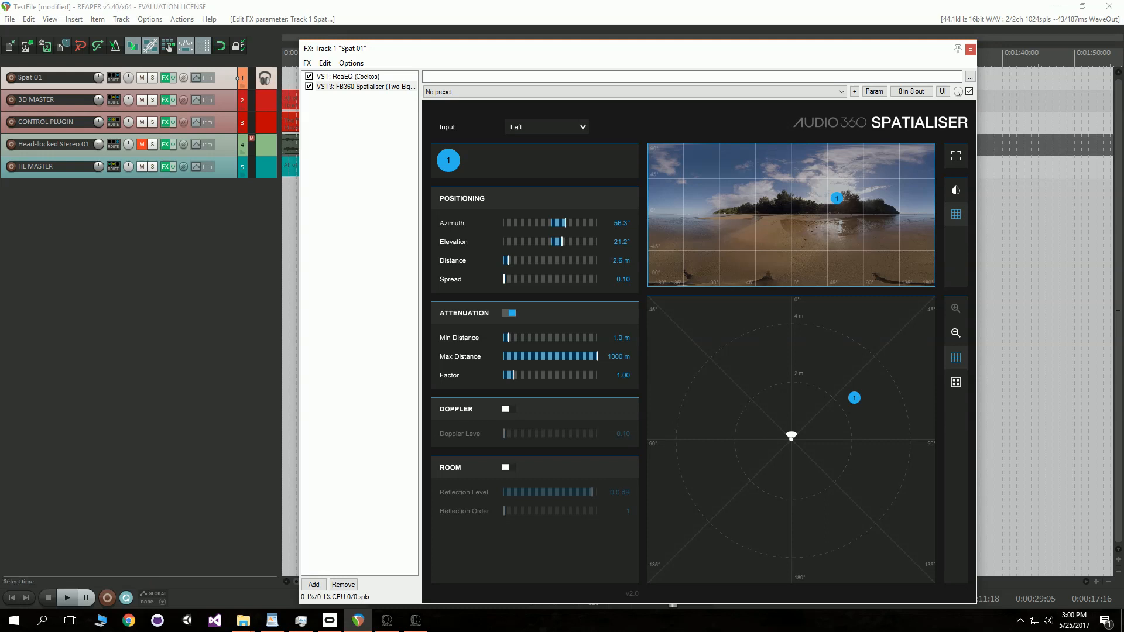
Step: Play the Spat 01 clip from just before its start, with its effects window moved below the tracks
drag(527, 48, 510, 357)
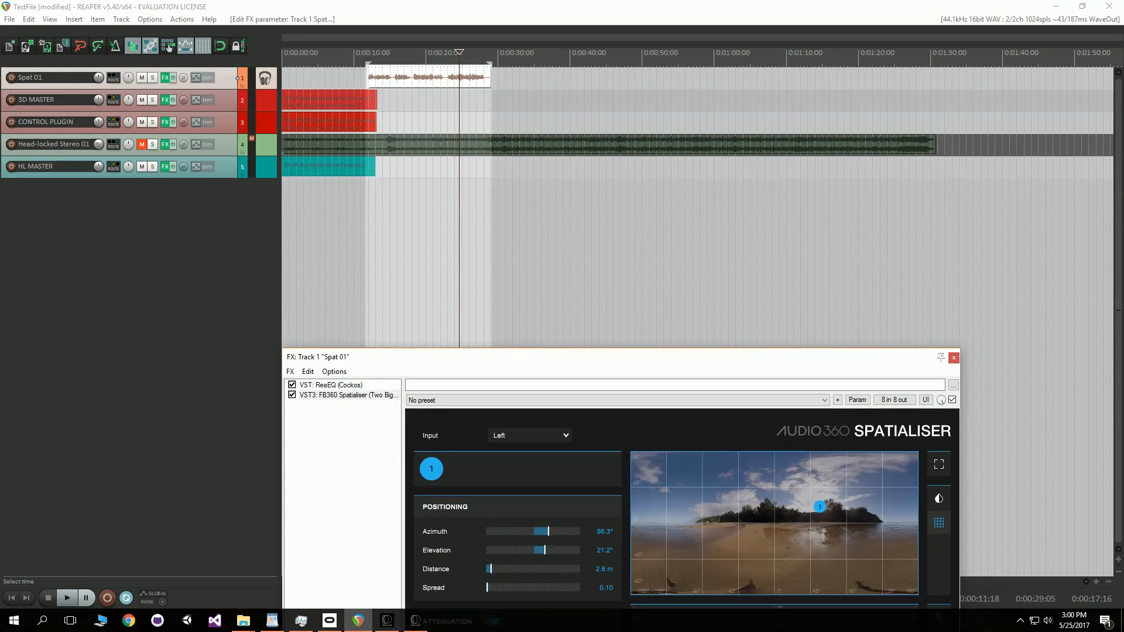
click(363, 79)
click(527, 357)
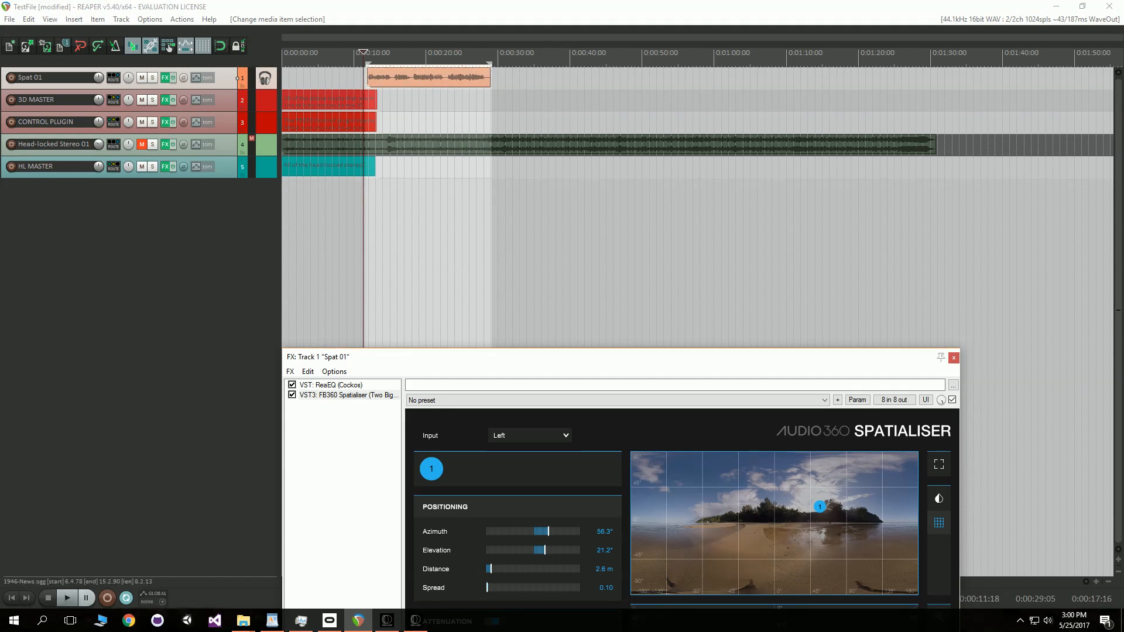
key(space)
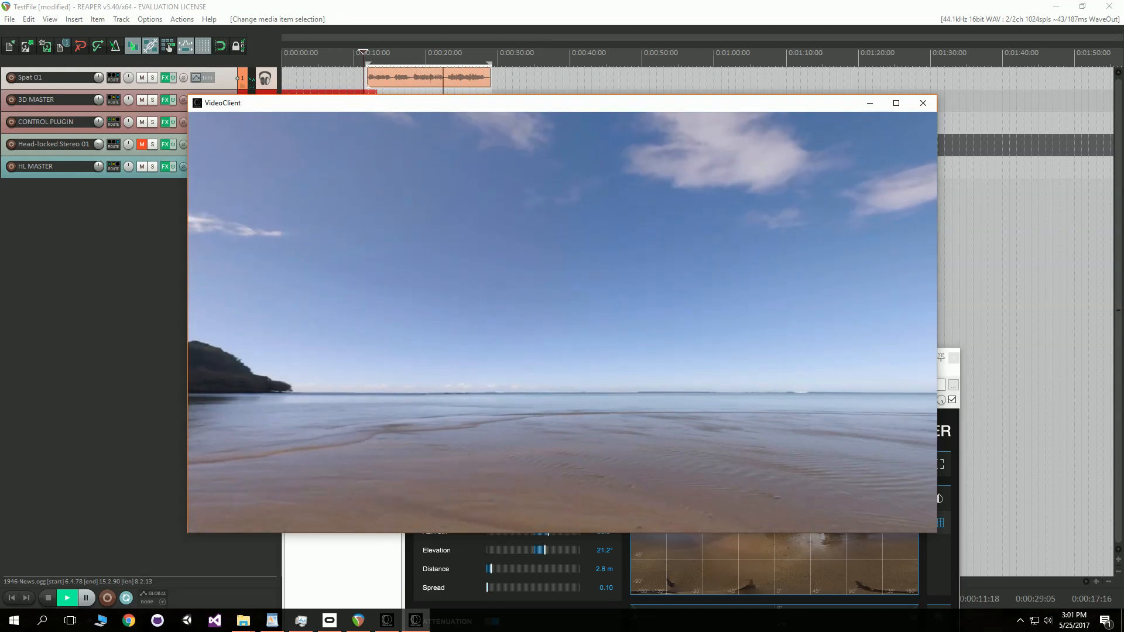
Step: Set the Spat 01 source distance to 13.5 m in FB360 Spatialiser and move the VideoClient window off the positioning controls
key(alt+Tab)
drag(585, 357, 660, 67)
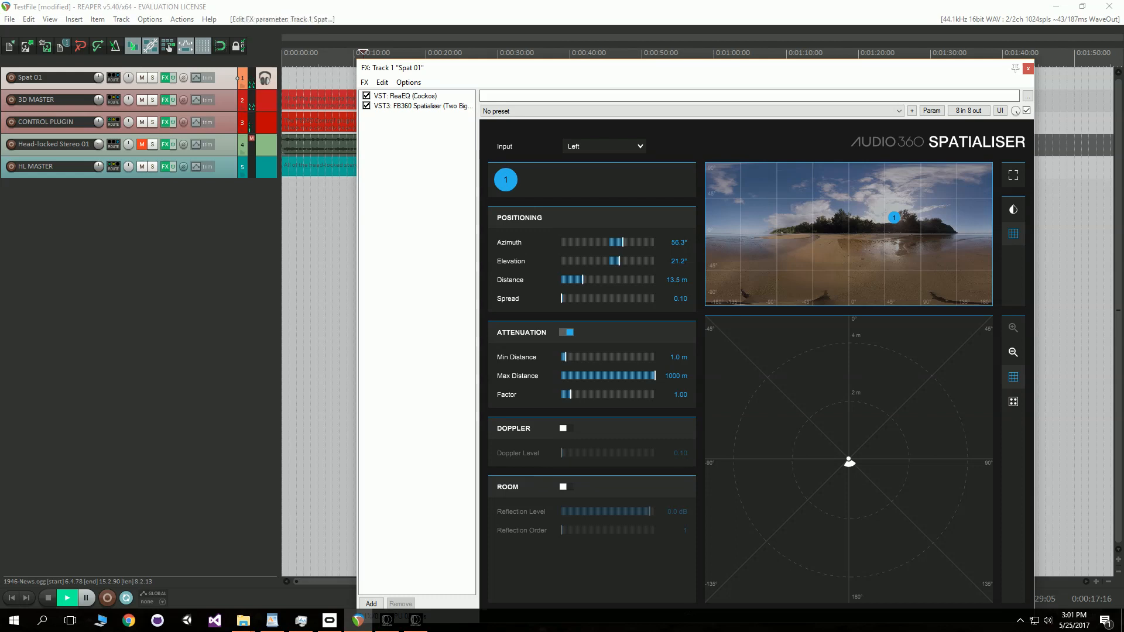
key(alt+Tab)
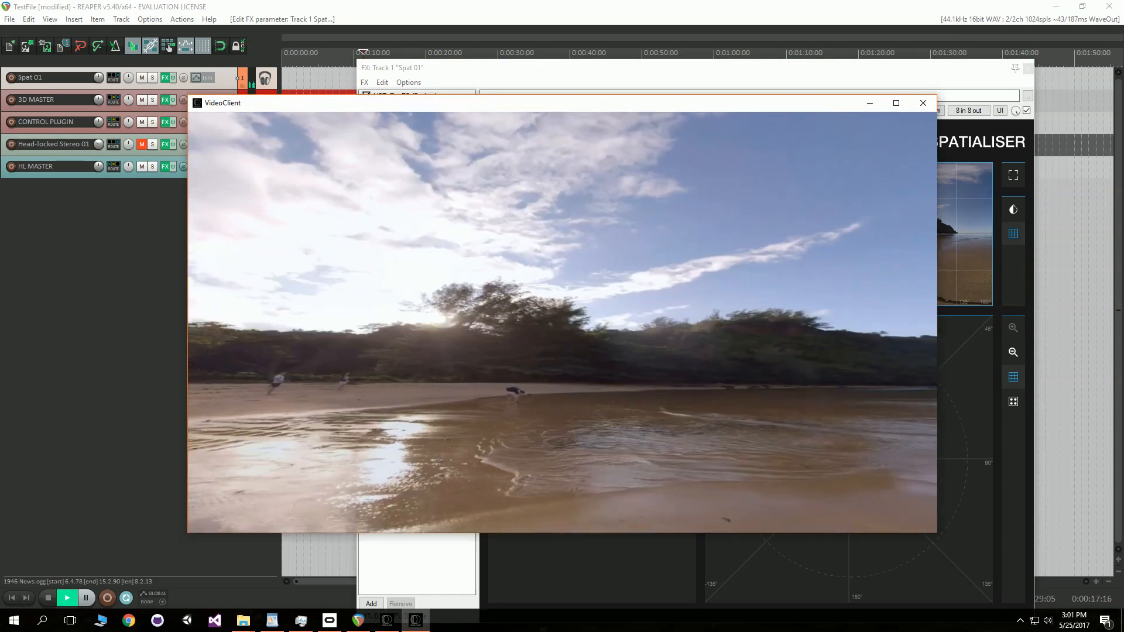
drag(527, 103, 903, 306)
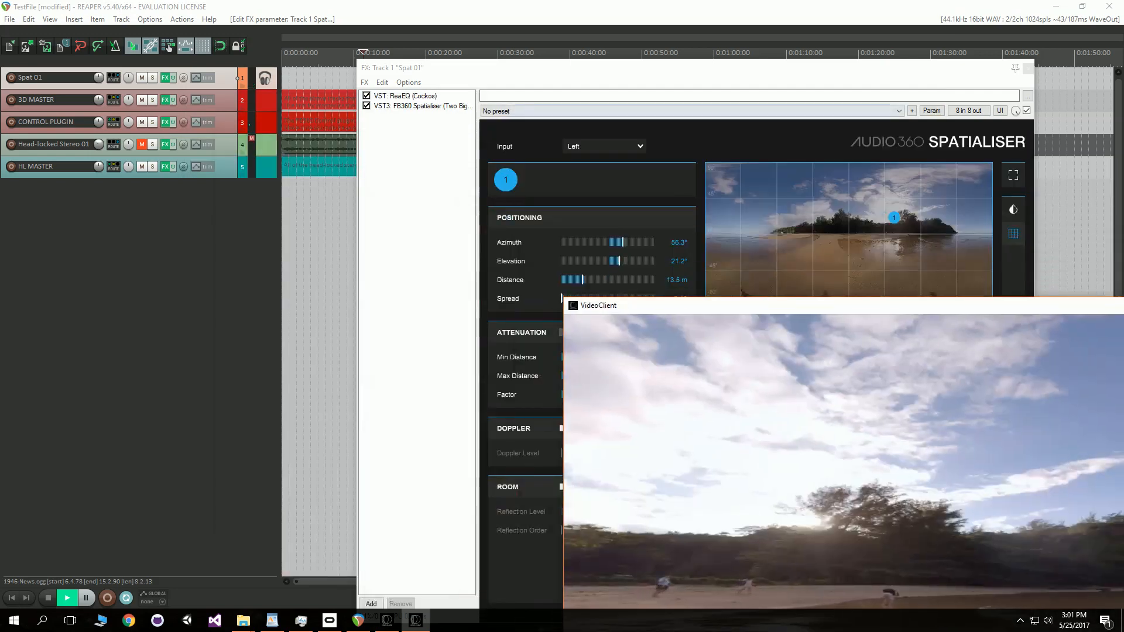
Step: Try a -inf high shelf cut at about 1313 Hz on band 4 of Spat 01's ReaEQ
click(406, 96)
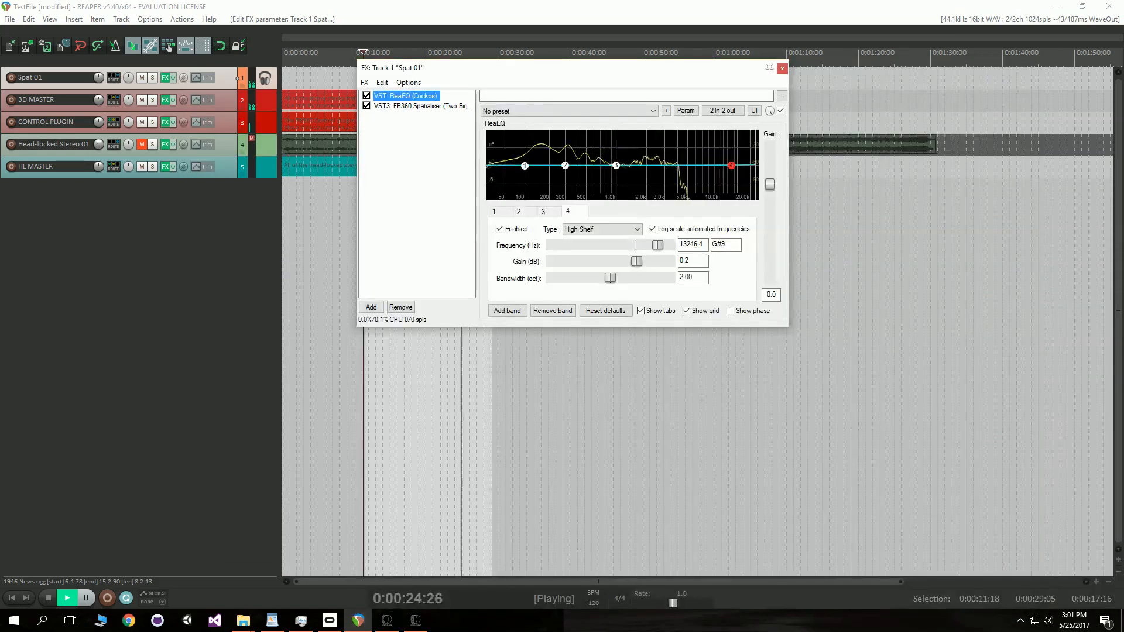
drag(732, 165, 730, 199)
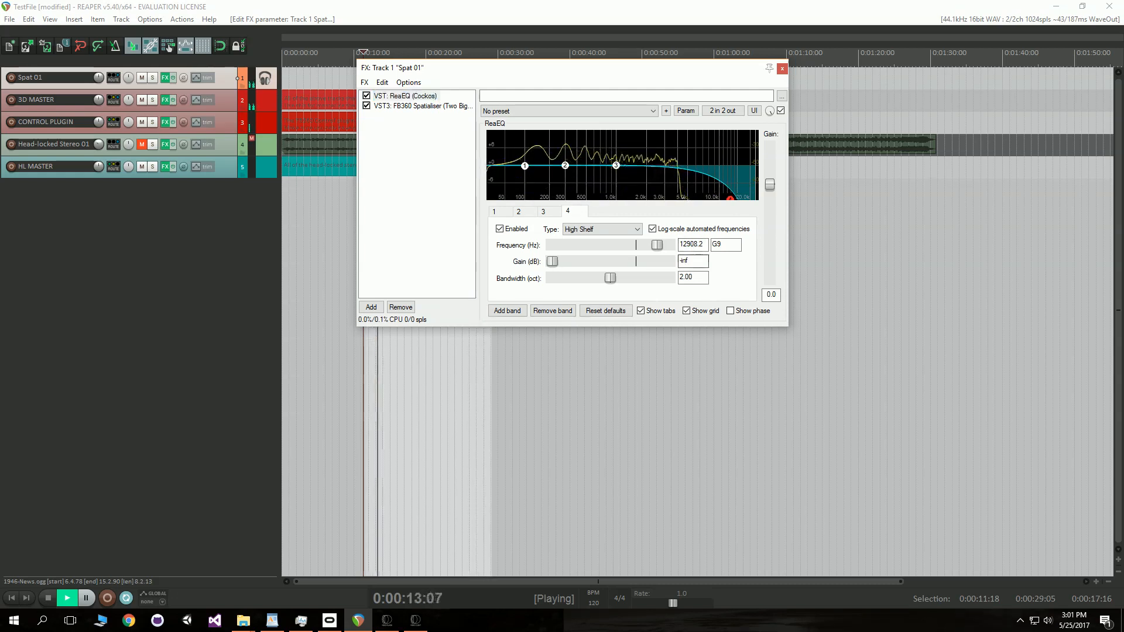
drag(714, 199, 628, 200)
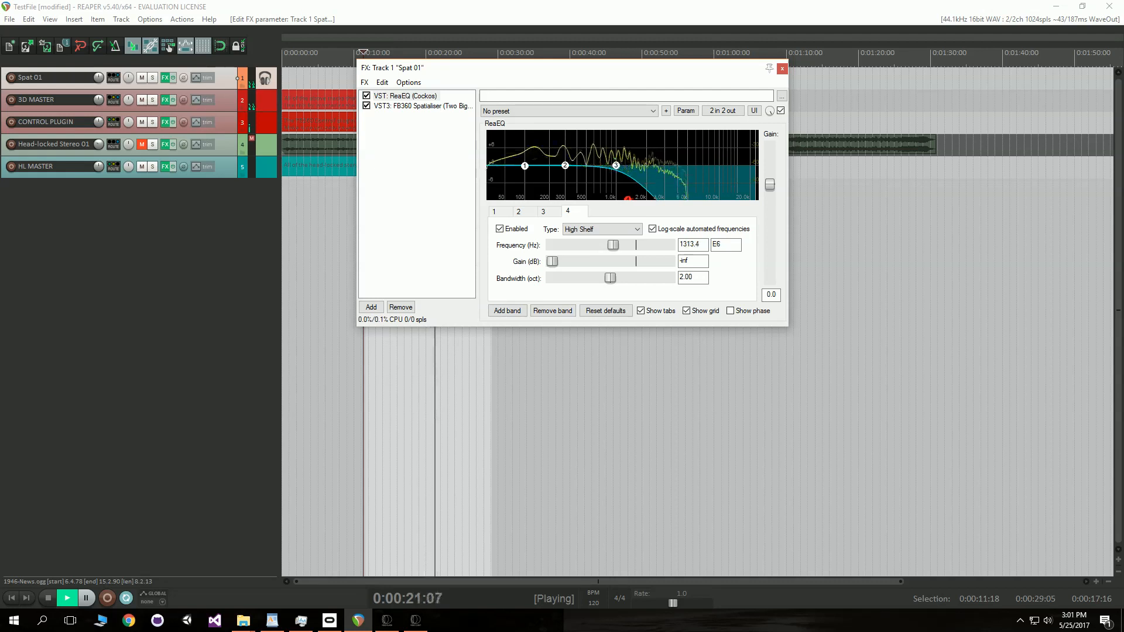
Step: Bring up the VideoClient window and turn the 360 view from the trees toward the open sea during playback
click(416, 620)
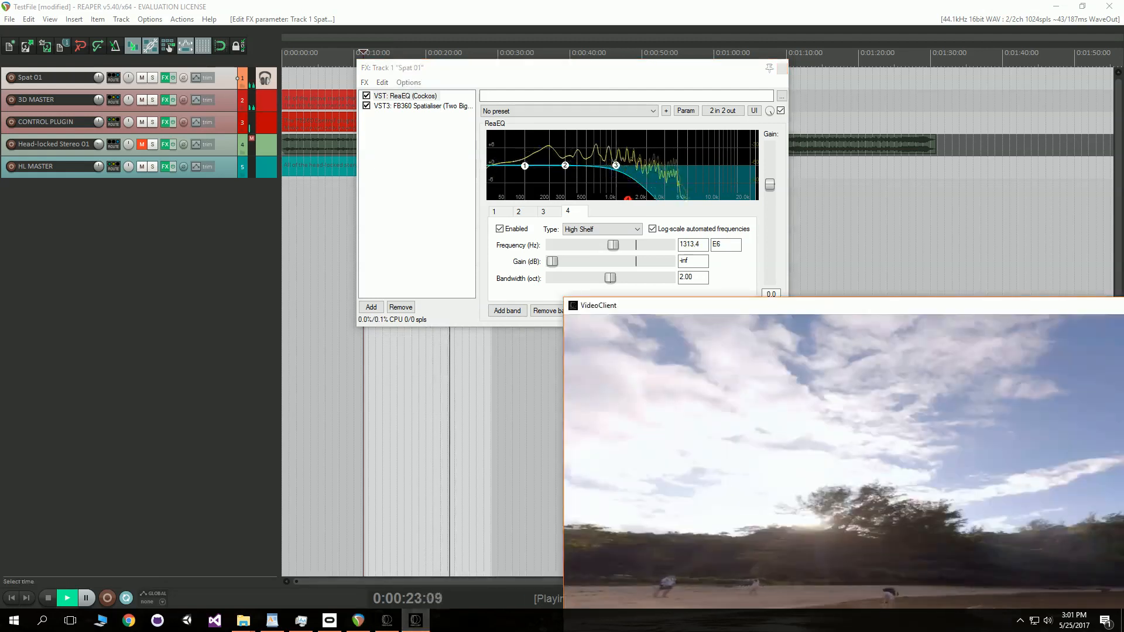
drag(732, 306, 532, 147)
drag(762, 351, 375, 352)
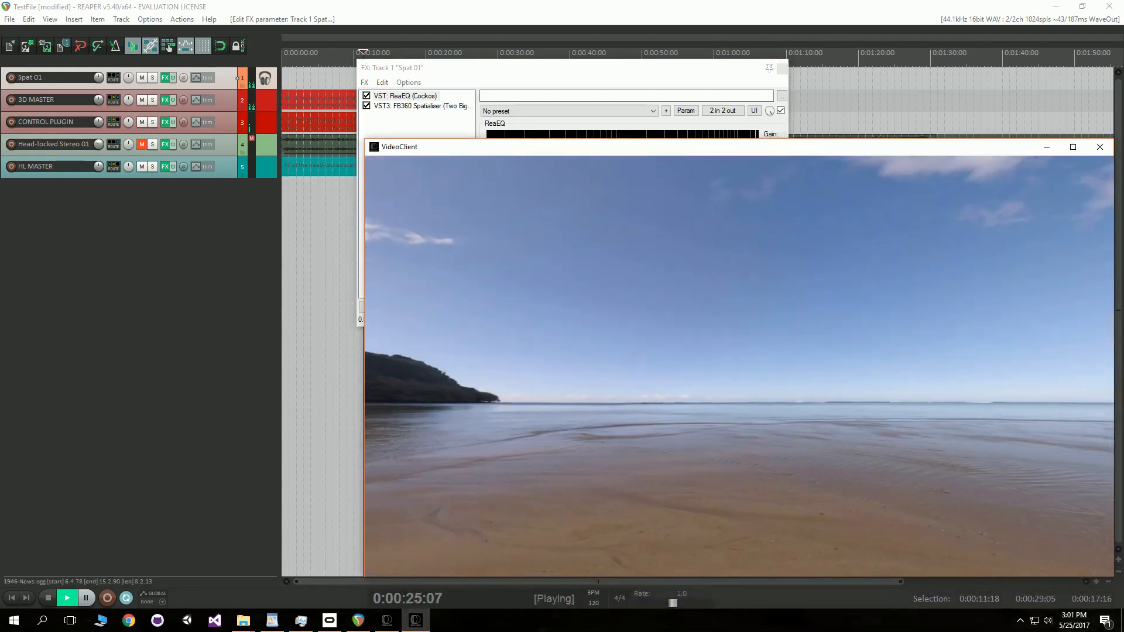
Step: Try Spat 01's ReaEQ band 4 high shelf at about 2738 Hz, checking the FB360 Spatialiser settings
click(580, 68)
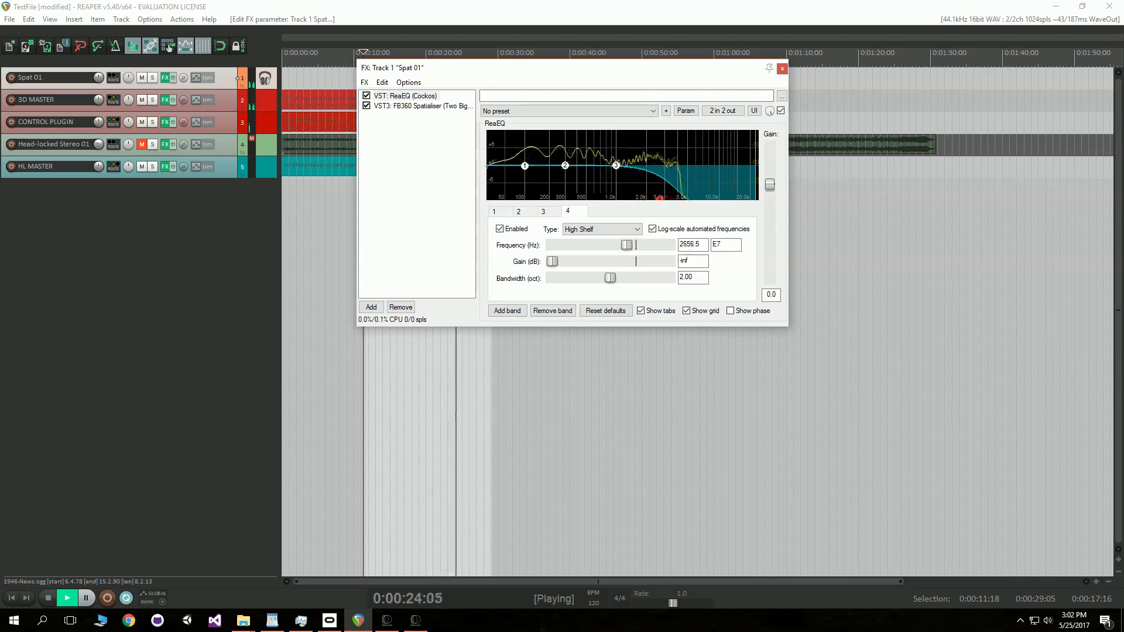
click(422, 106)
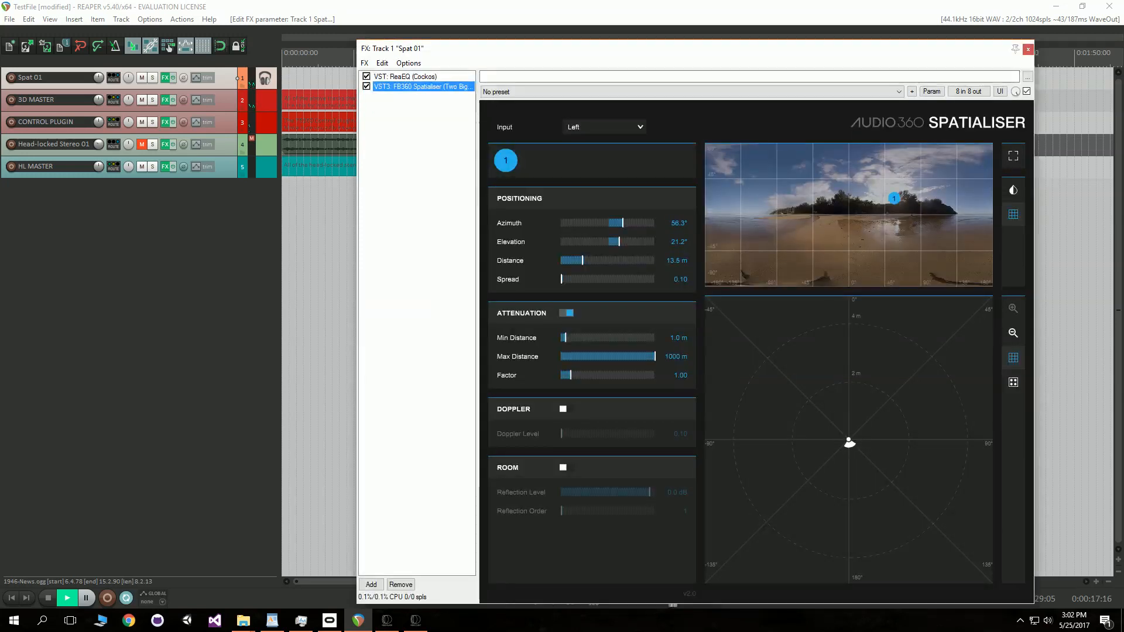
click(406, 77)
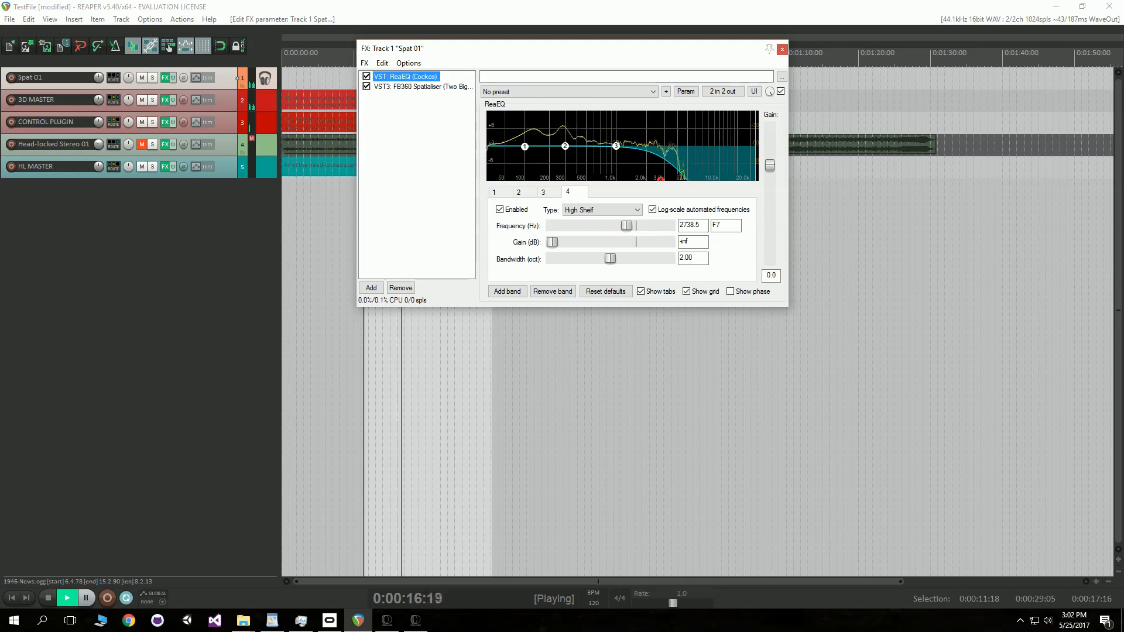
Step: Open the Head-locked Stereo 01 effects and copy its ReaEQ into the Spat 01 effects chain
click(237, 145)
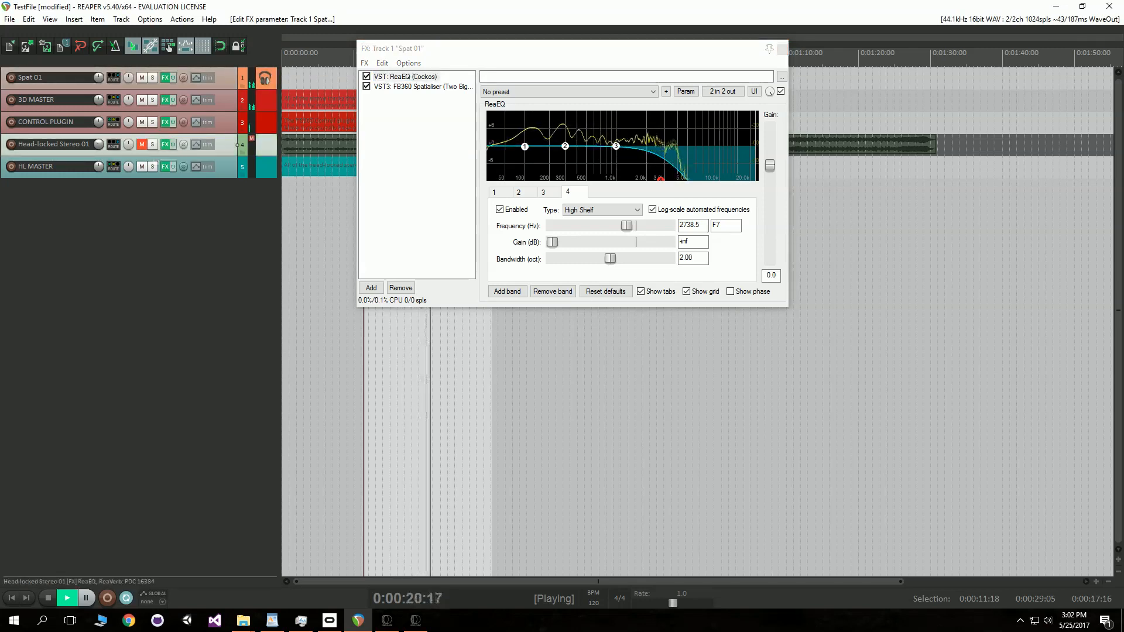
click(166, 145)
click(632, 101)
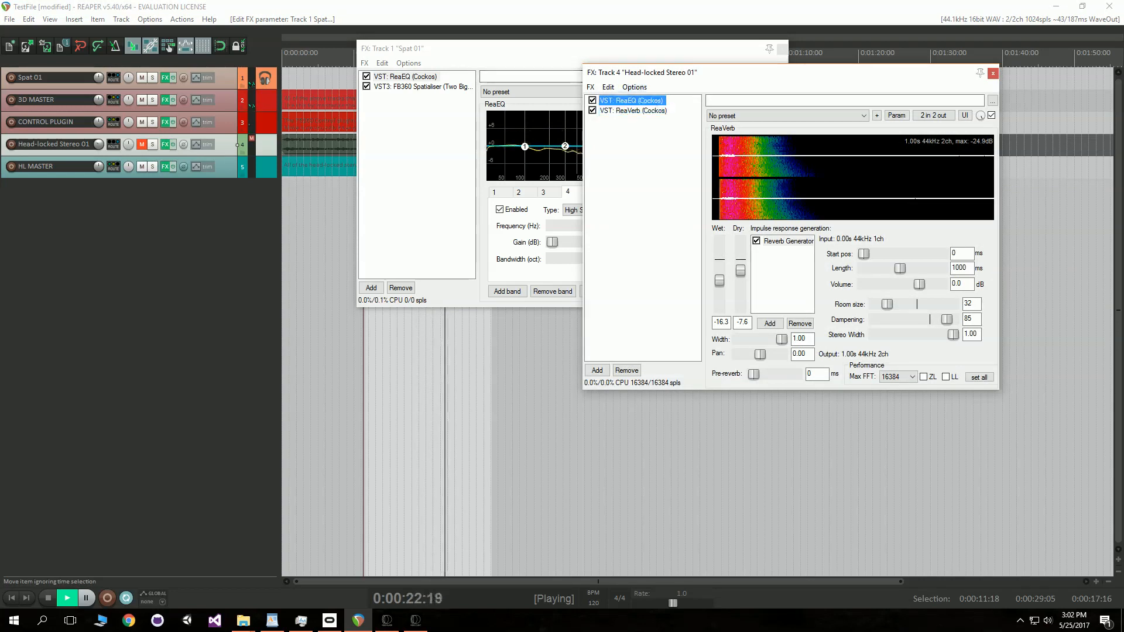
drag(715, 73, 863, 100)
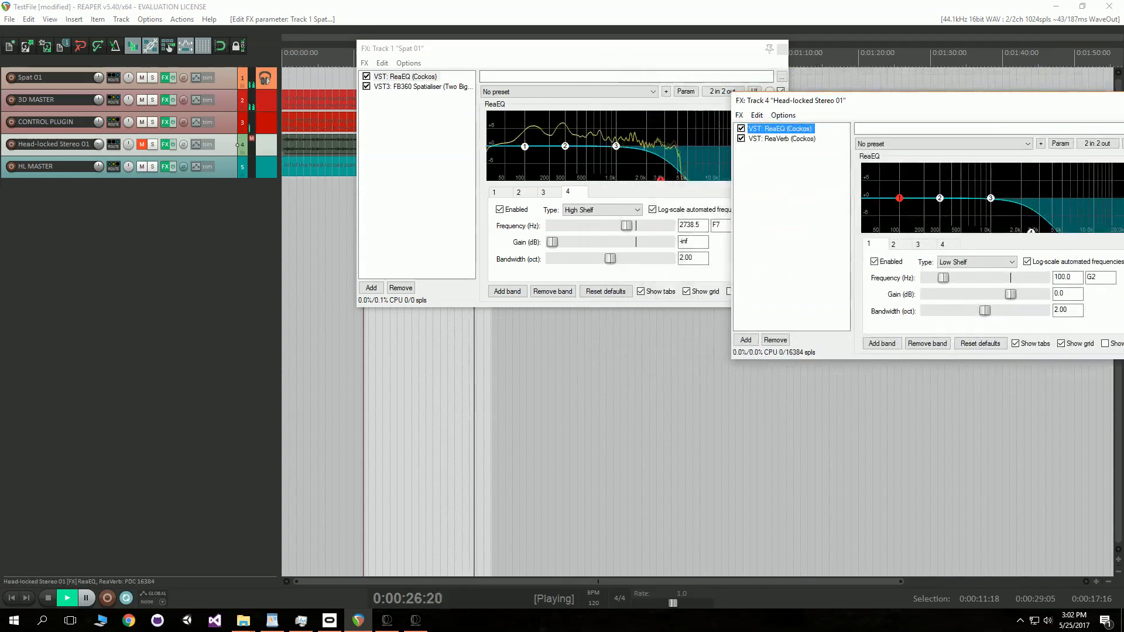
drag(781, 129, 417, 117)
Step: Remove the original ReaEQ from Spat 01 and move the copied ReaEQ ahead of FB360 Spatialiser
click(405, 77)
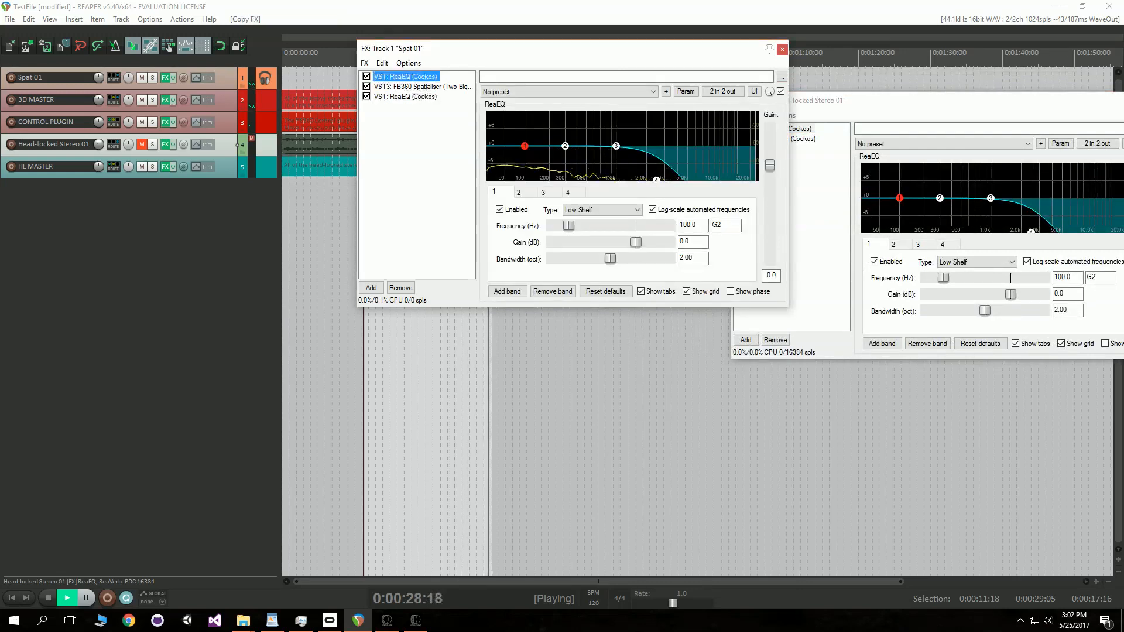
click(400, 287)
drag(405, 87, 405, 75)
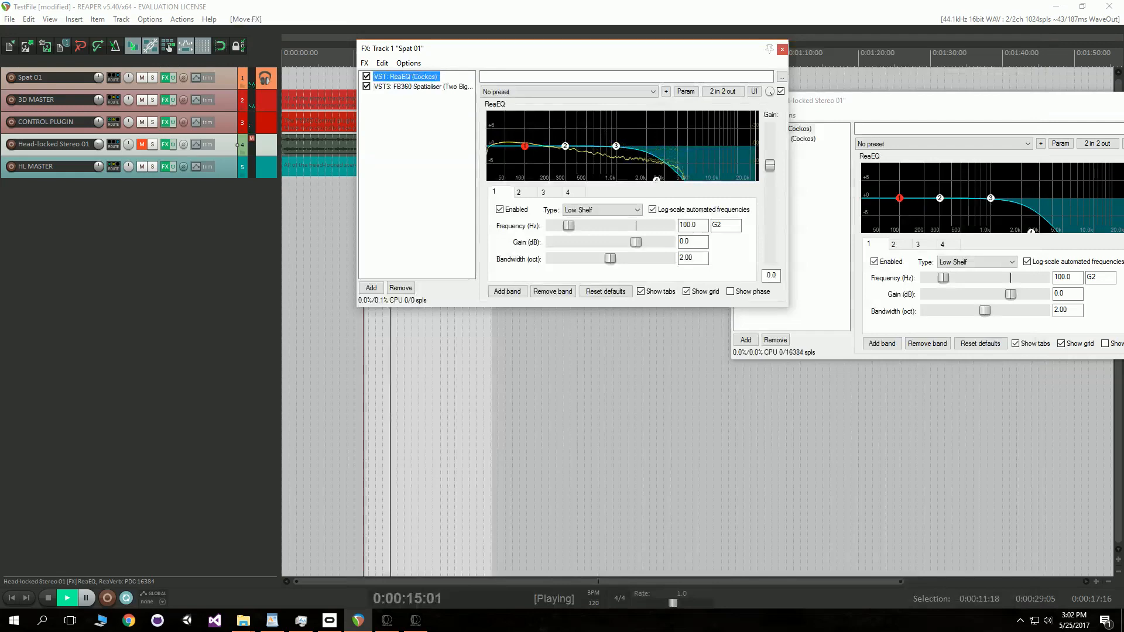
Step: Close the Head-locked Stereo 01 effects window and place the Spat 01 effects window below the tracks
click(849, 100)
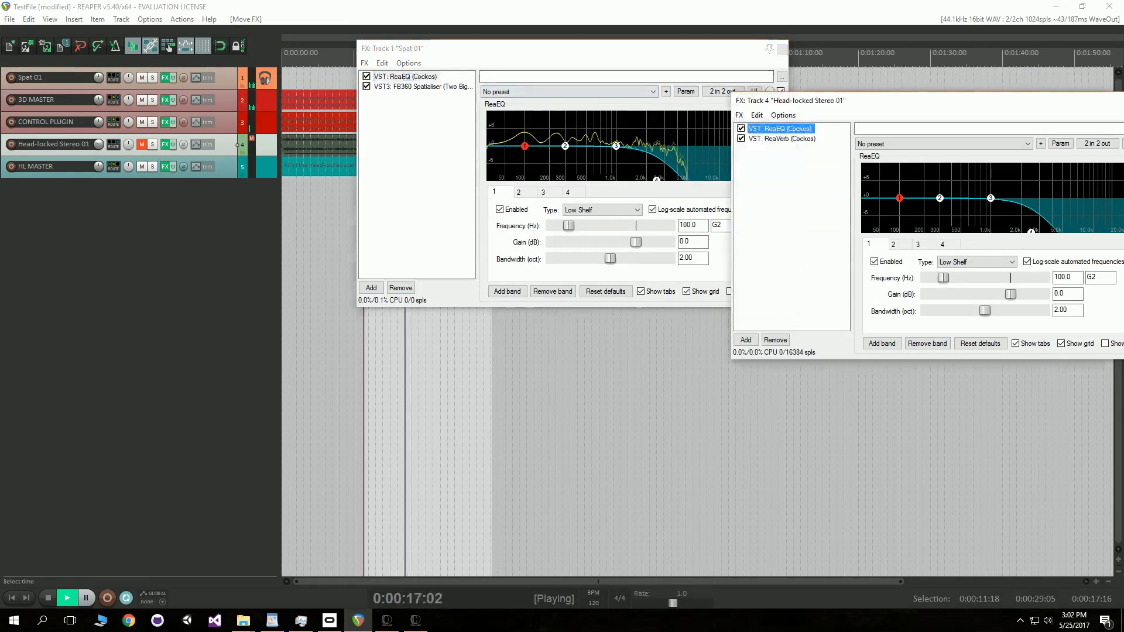
double_click(849, 100)
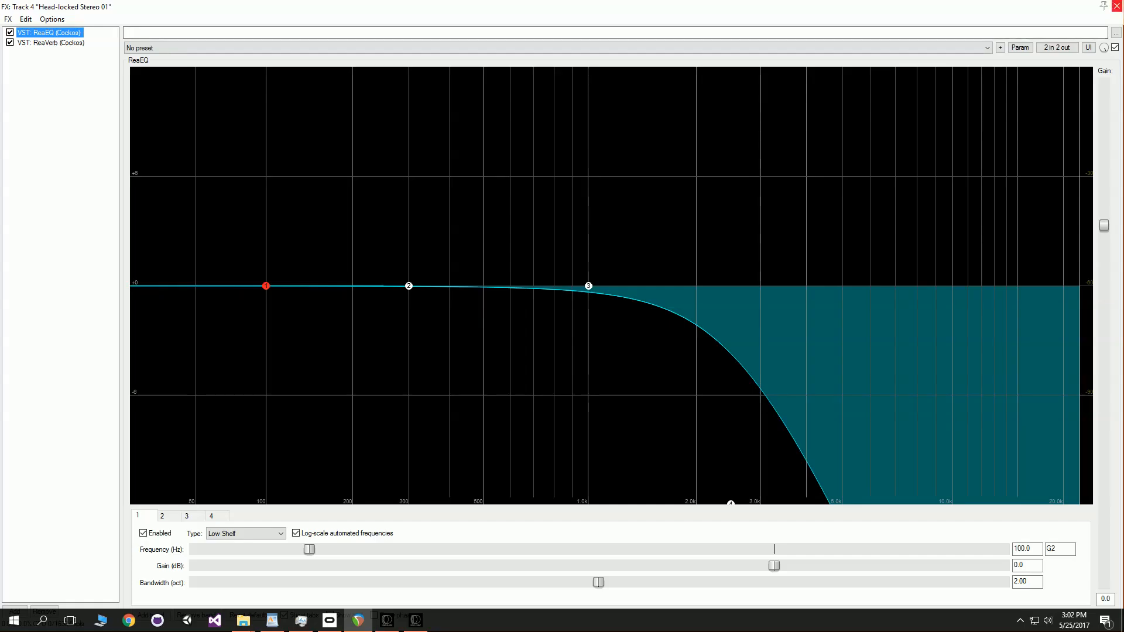
click(1118, 6)
drag(615, 50, 581, 289)
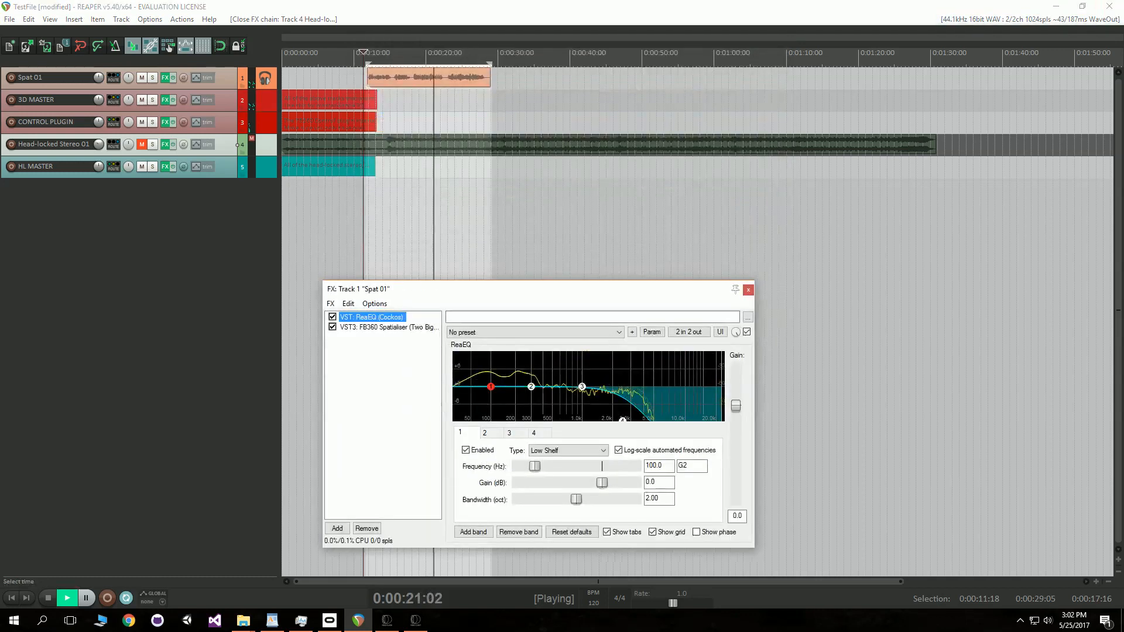
drag(580, 289, 704, 234)
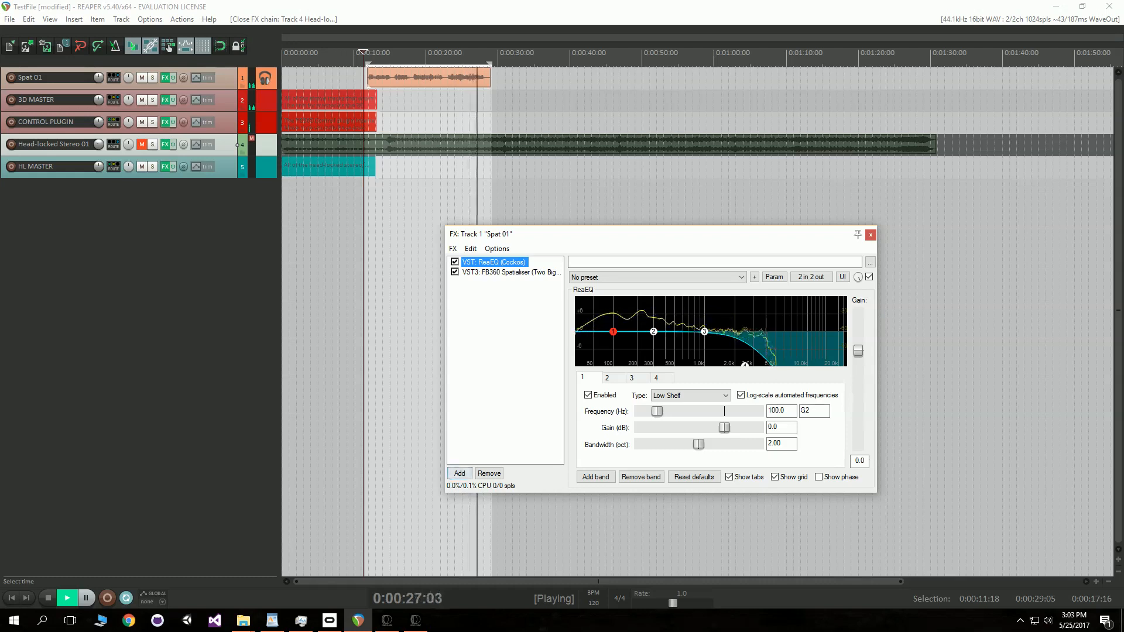
Step: Add ReaVerb to Spat 01 and place it between ReaEQ and FB360 Spatialiser
click(459, 474)
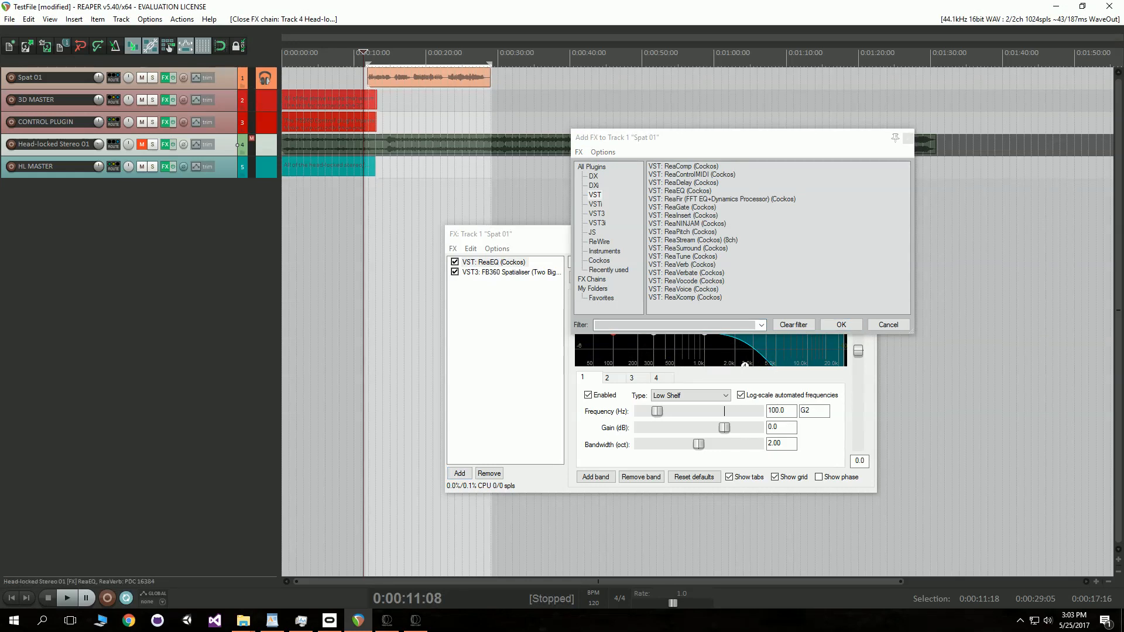
double_click(682, 265)
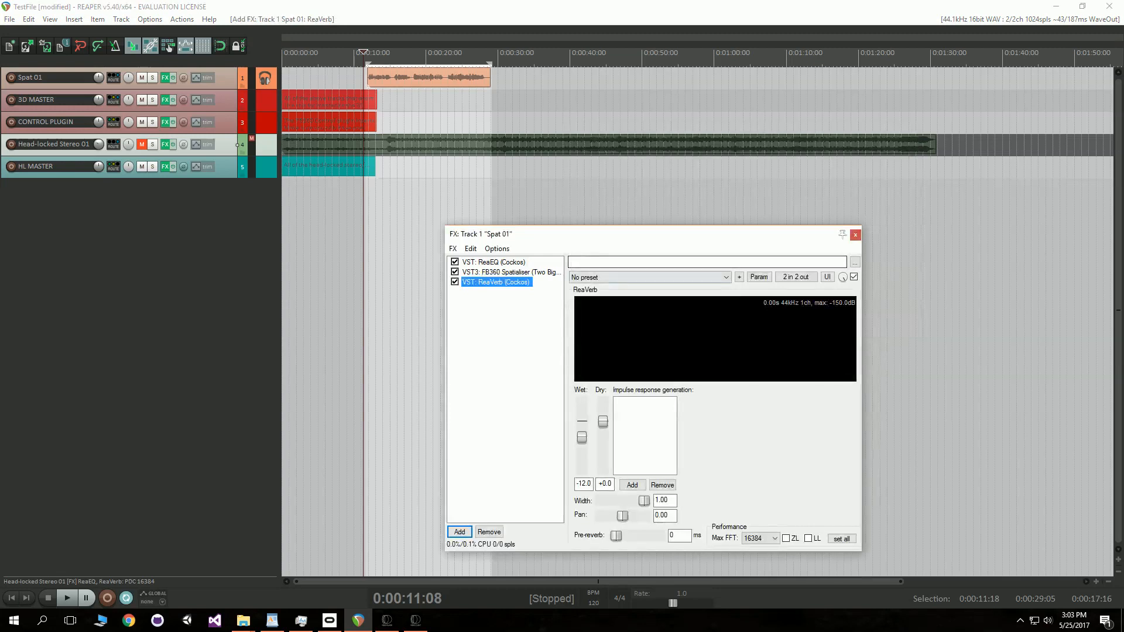
mouse_move(497, 283)
mouse_down()
mouse_move(496, 262)
mouse_move(497, 273)
mouse_up()
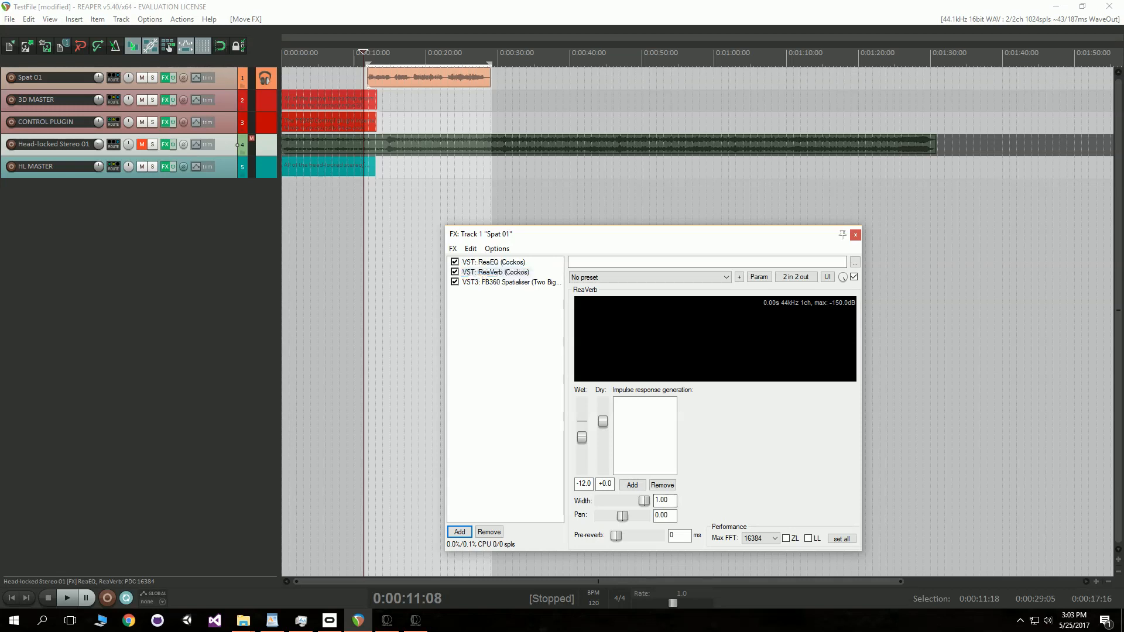
Step: Add a Reverb Generator to ReaVerb's impulse response and move the effects window clear of the Spat 01 clip
click(632, 484)
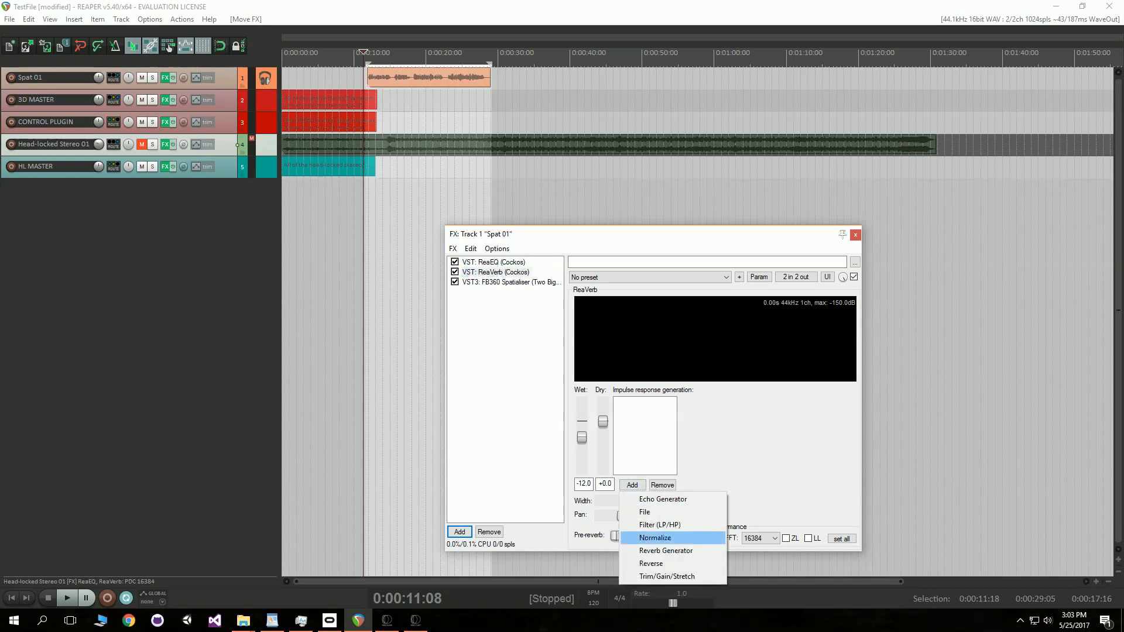
click(665, 551)
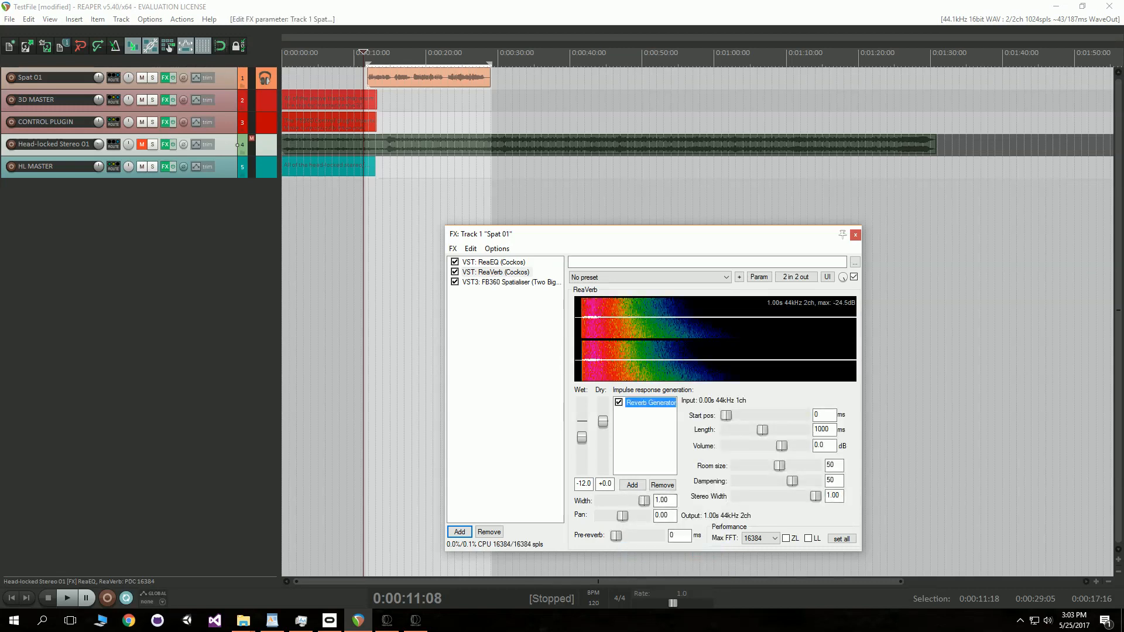
click(632, 484)
click(770, 516)
drag(644, 234, 786, 107)
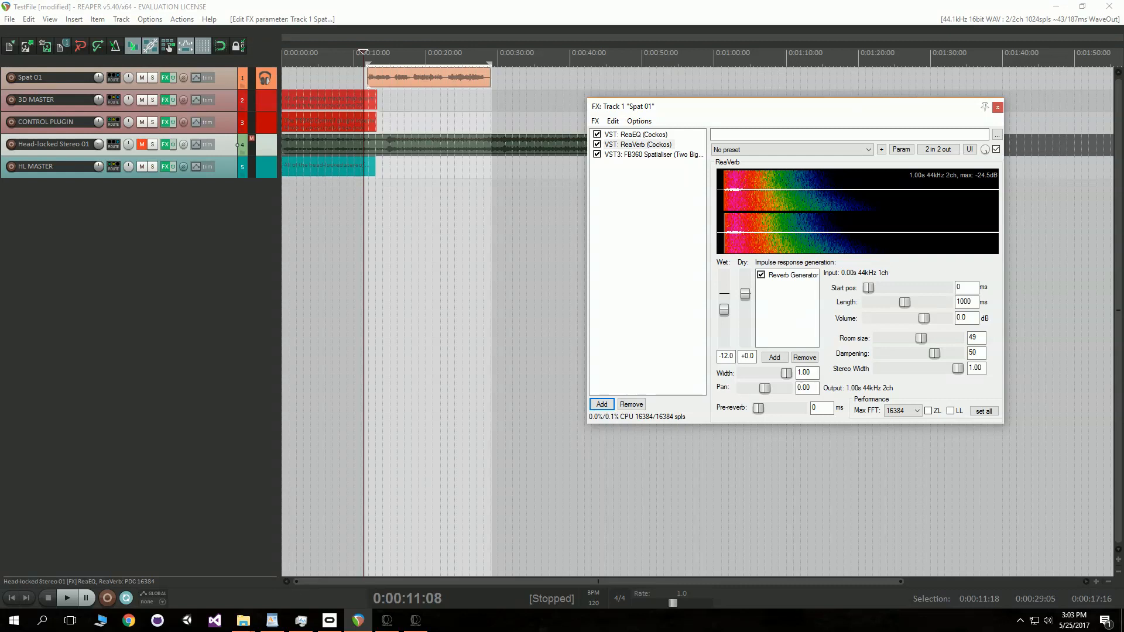
Step: Play the track and try a large reverb with room size 95 and length 6450 ms
drag(913, 338, 894, 338)
key(space)
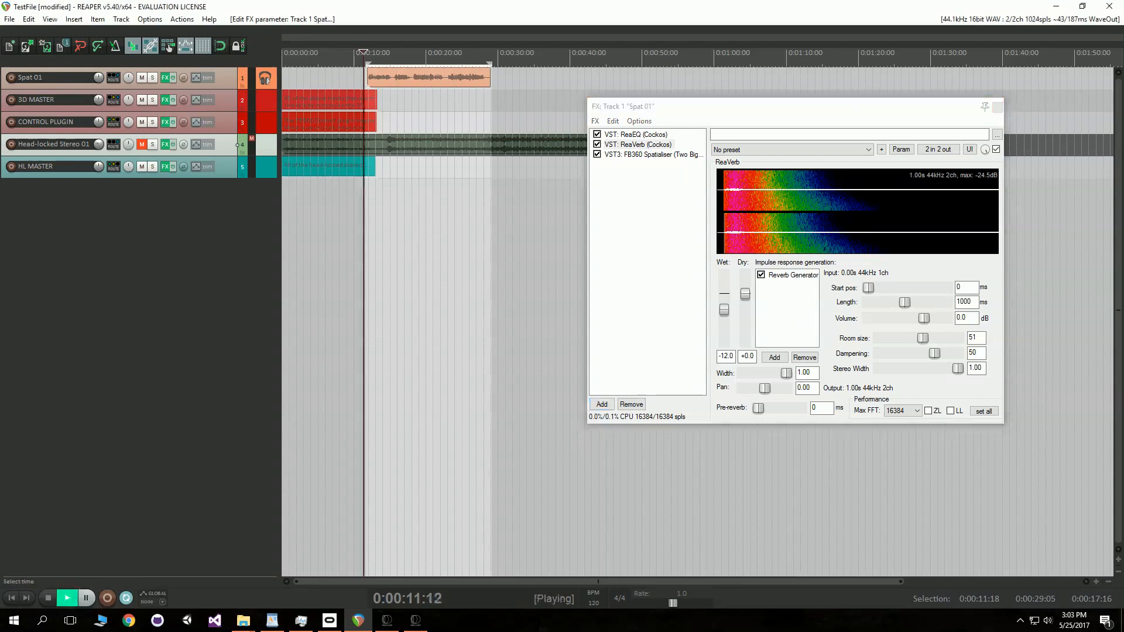
drag(922, 339, 955, 338)
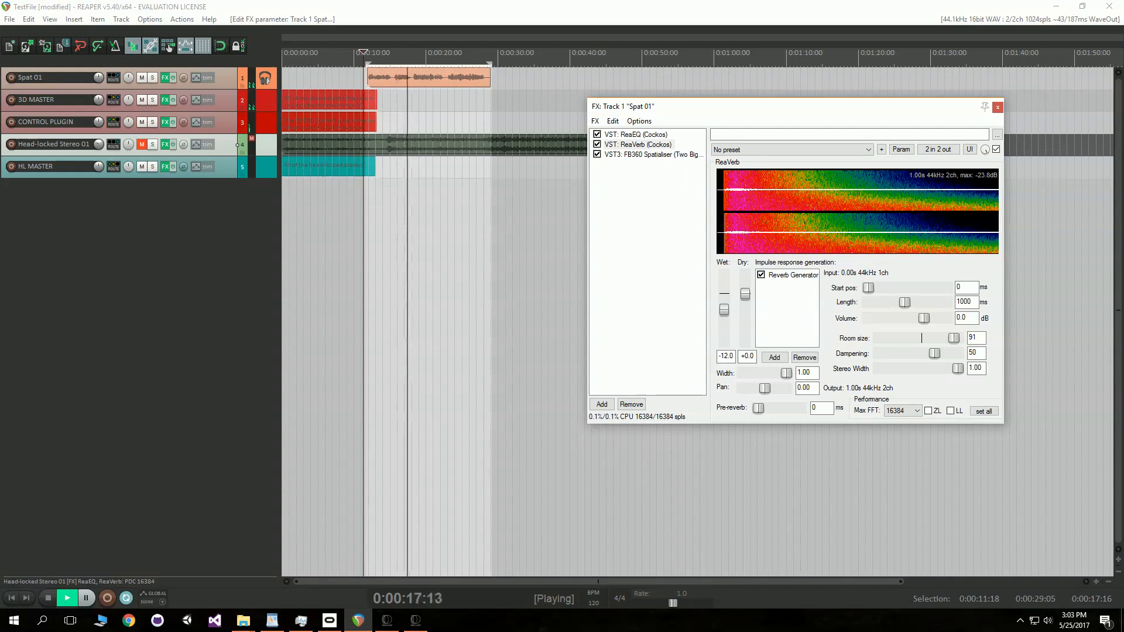
drag(955, 339, 957, 338)
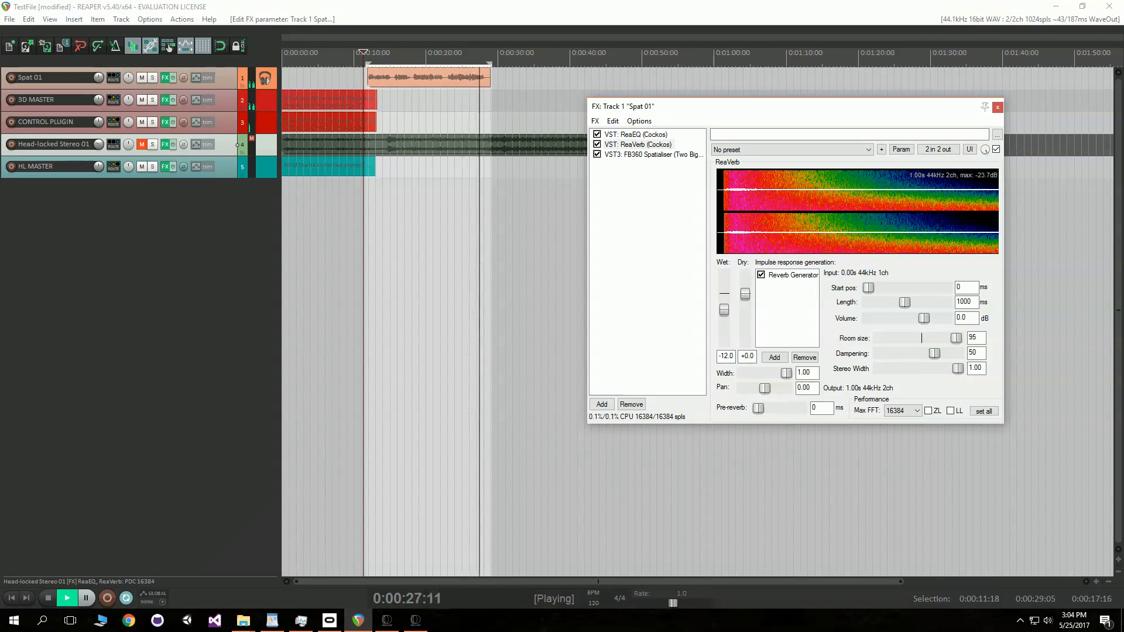
drag(905, 303, 935, 302)
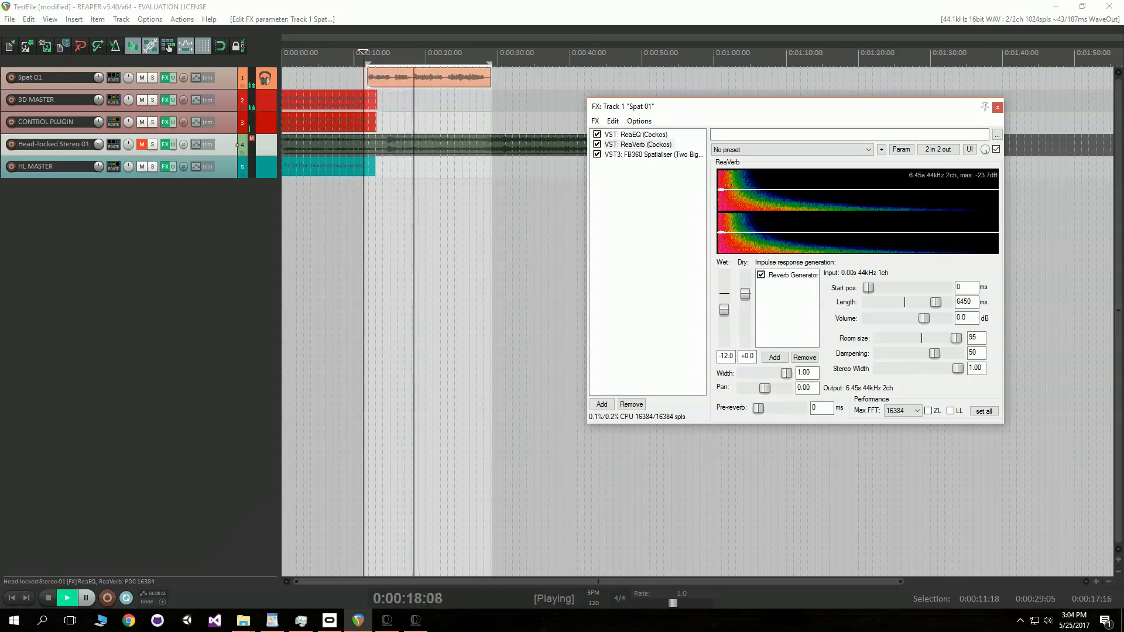
Step: Set the Reverb Generator to room size 40, length 532 ms and dampening 76
drag(956, 339, 908, 339)
drag(935, 302, 897, 302)
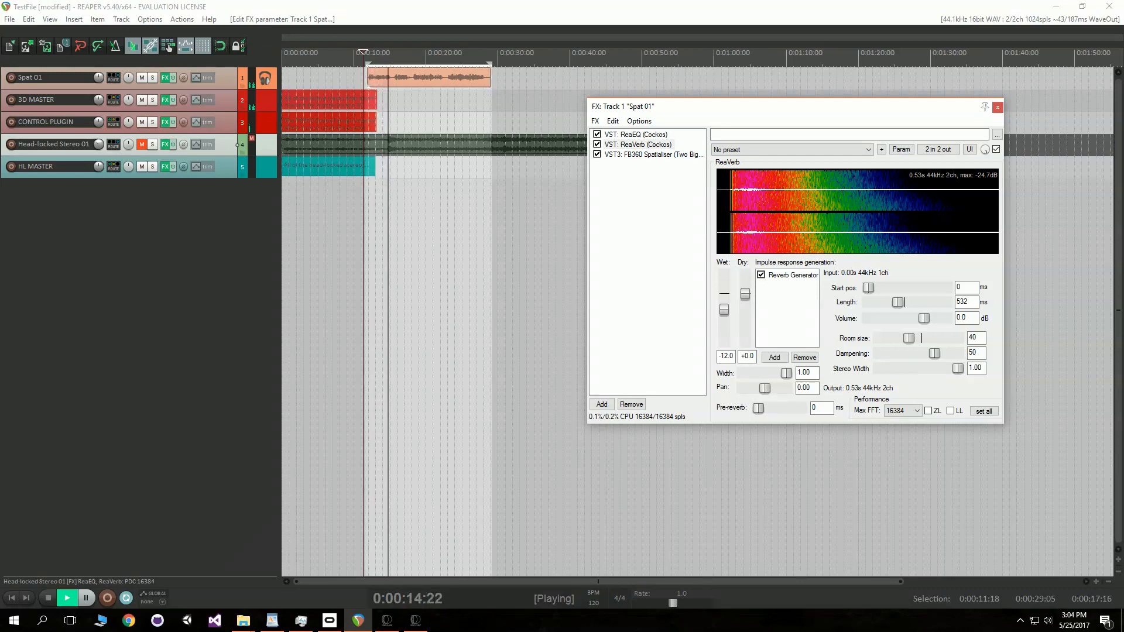
drag(934, 353, 954, 354)
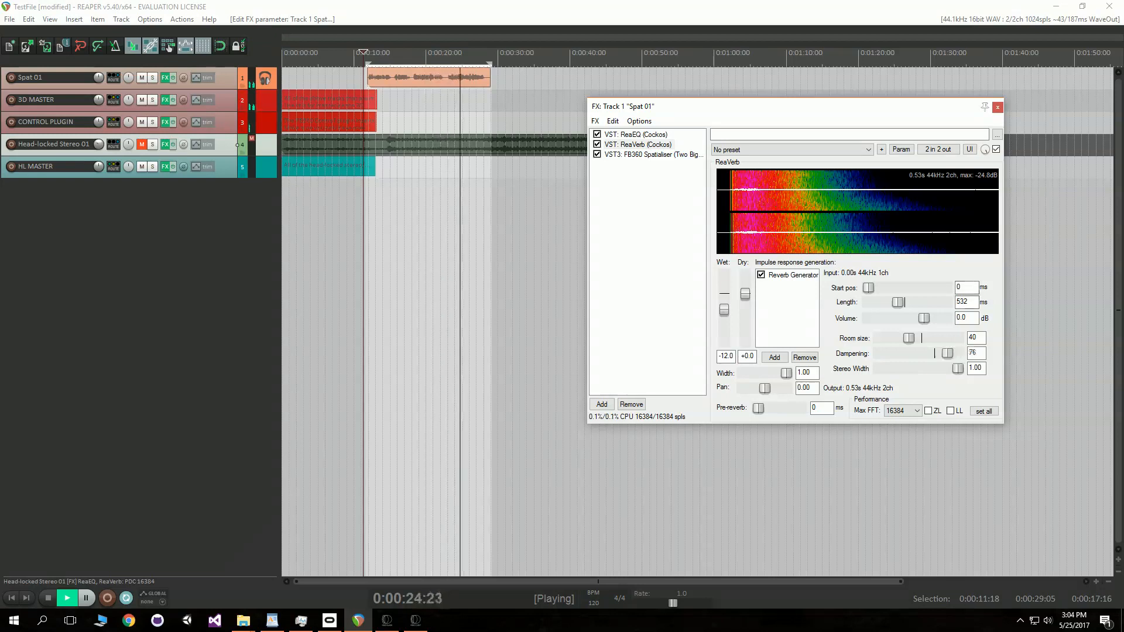
Step: Try ReaVerb on Spat 01 with dampening 52, wet level -13.6 dB and dry level -13.3 dB
drag(955, 354, 879, 353)
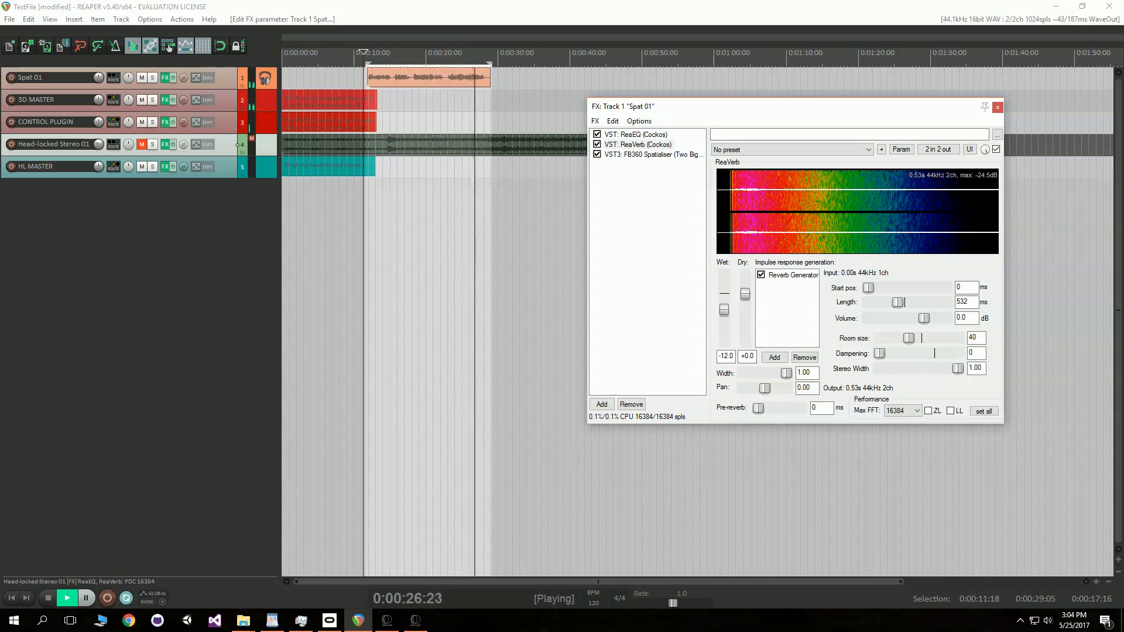
drag(880, 354, 935, 354)
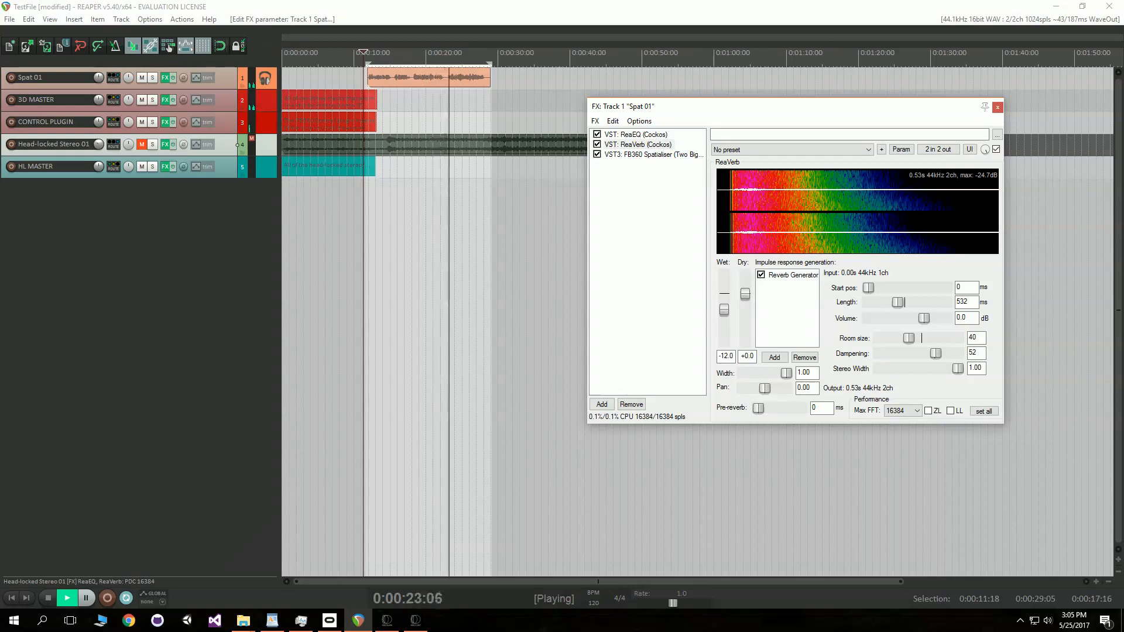
drag(724, 310, 724, 281)
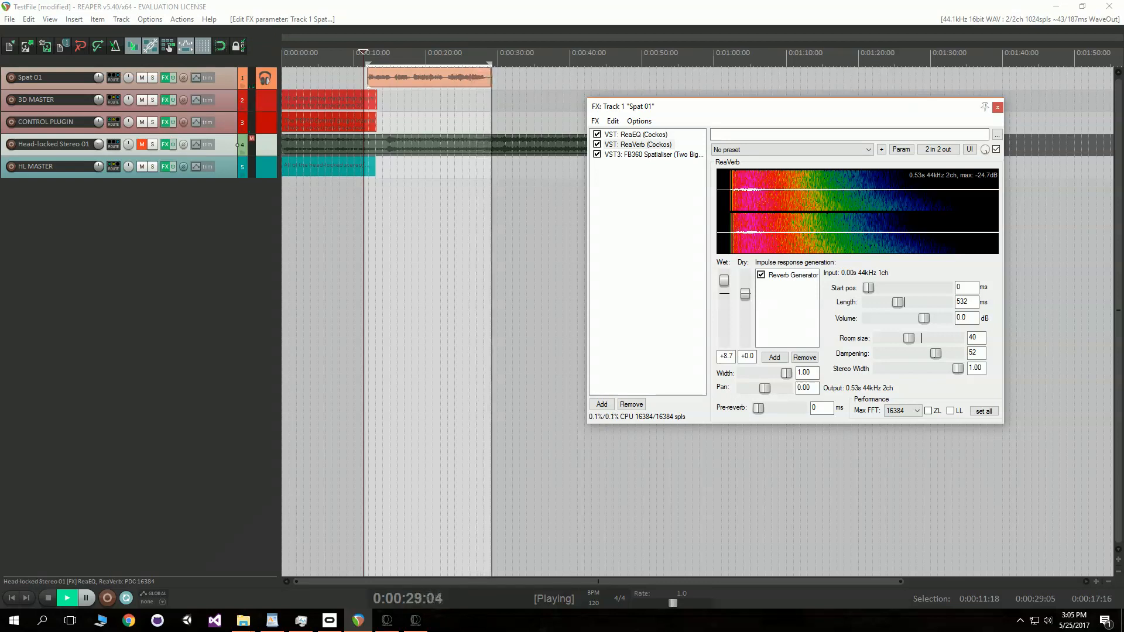
mouse_move(724, 281)
mouse_down()
mouse_move(724, 305)
mouse_move(724, 294)
mouse_up()
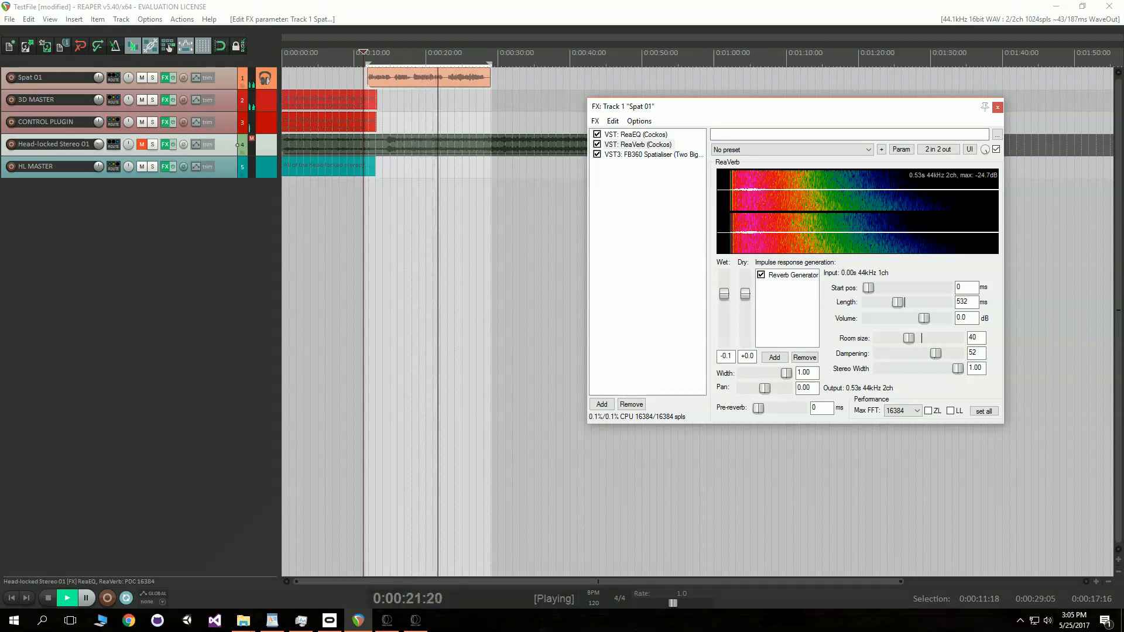
mouse_move(744, 294)
mouse_down()
mouse_move(745, 306)
mouse_move(725, 300)
mouse_move(745, 311)
mouse_move(724, 302)
mouse_up()
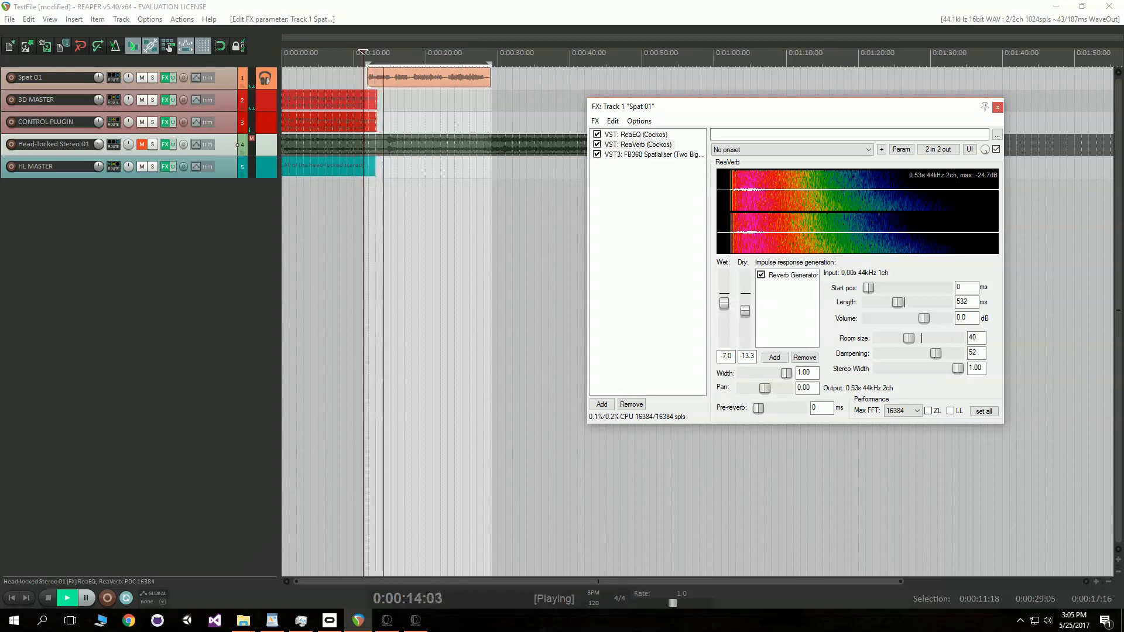
drag(724, 303, 724, 305)
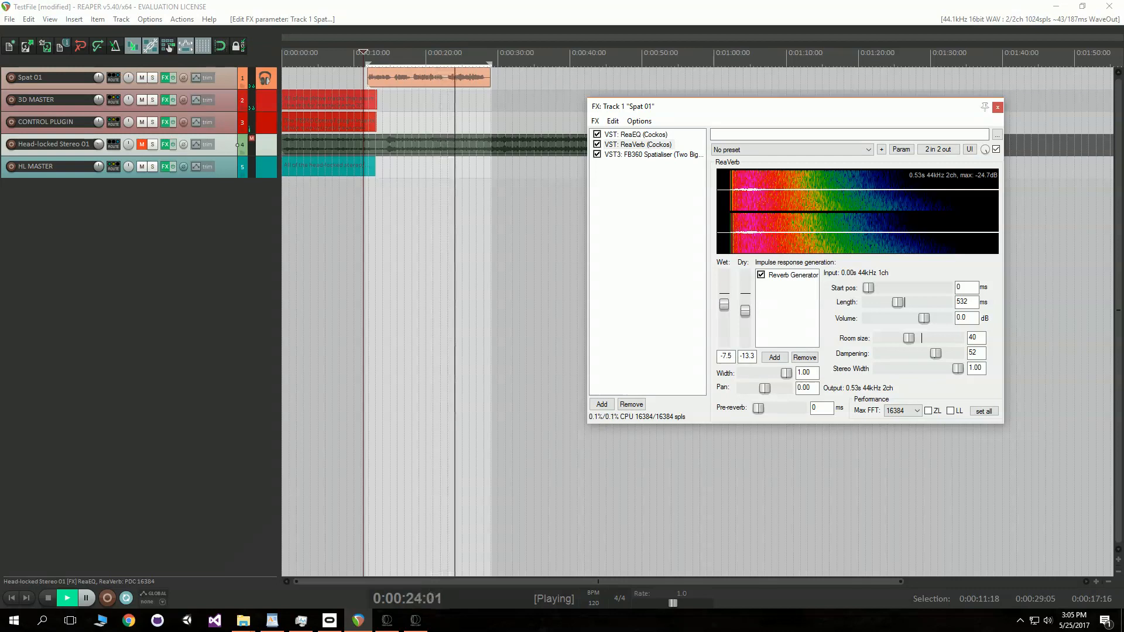
drag(725, 305, 724, 311)
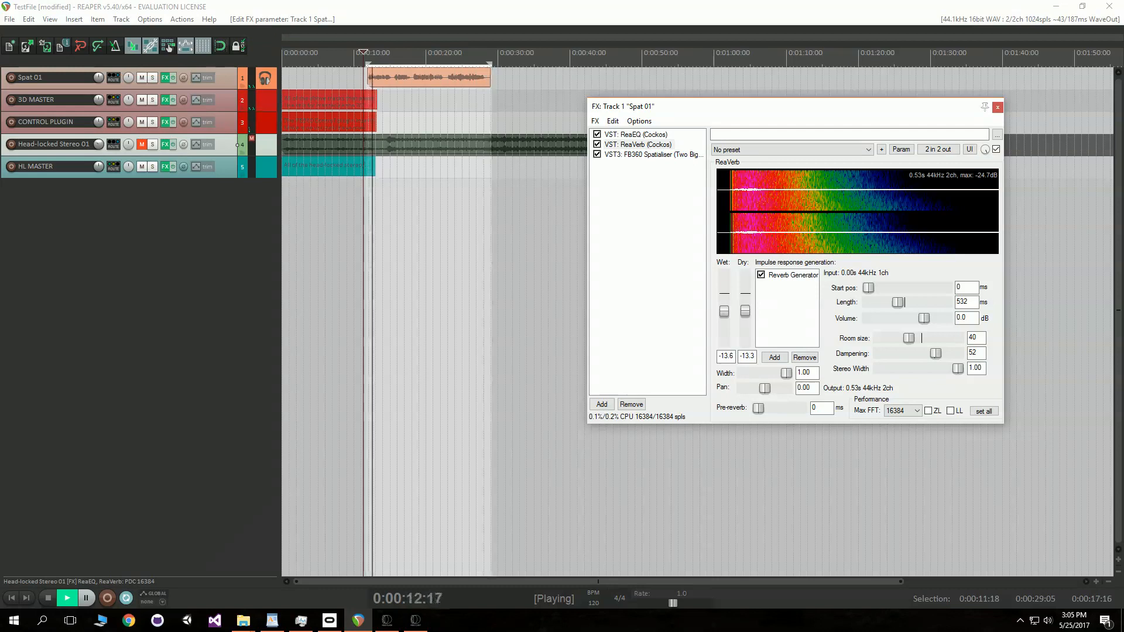
Step: Remove ReaVerb from Spat 01 and open the Head-locked Stereo 01 effects chain alongside it
click(638, 144)
right_click(634, 145)
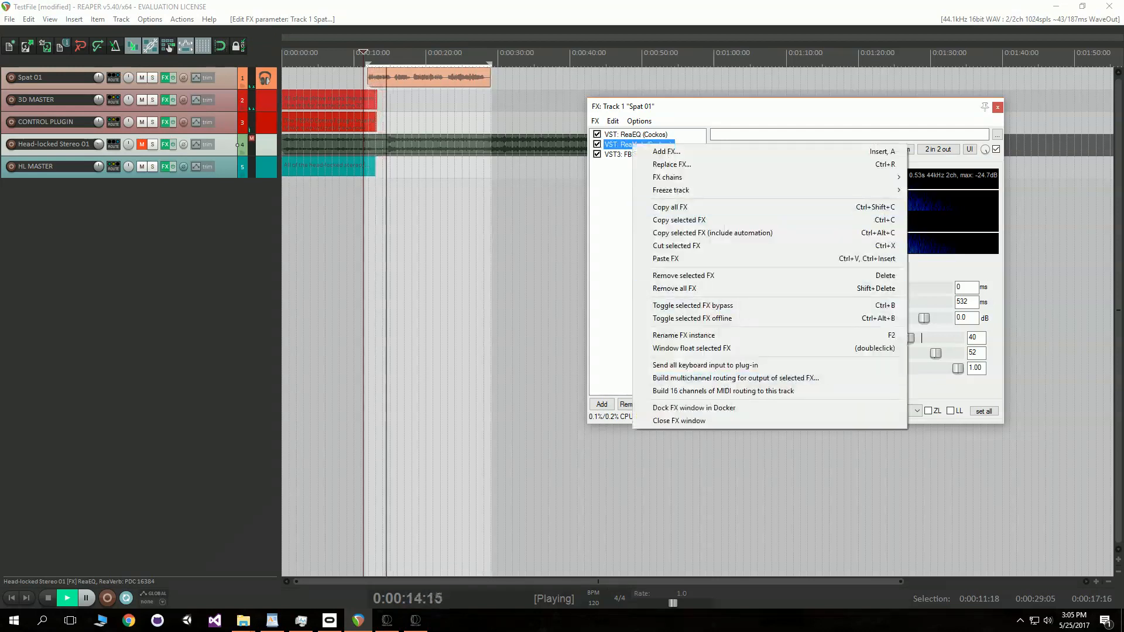
click(684, 275)
click(1114, 49)
click(165, 144)
drag(234, 9, 764, 262)
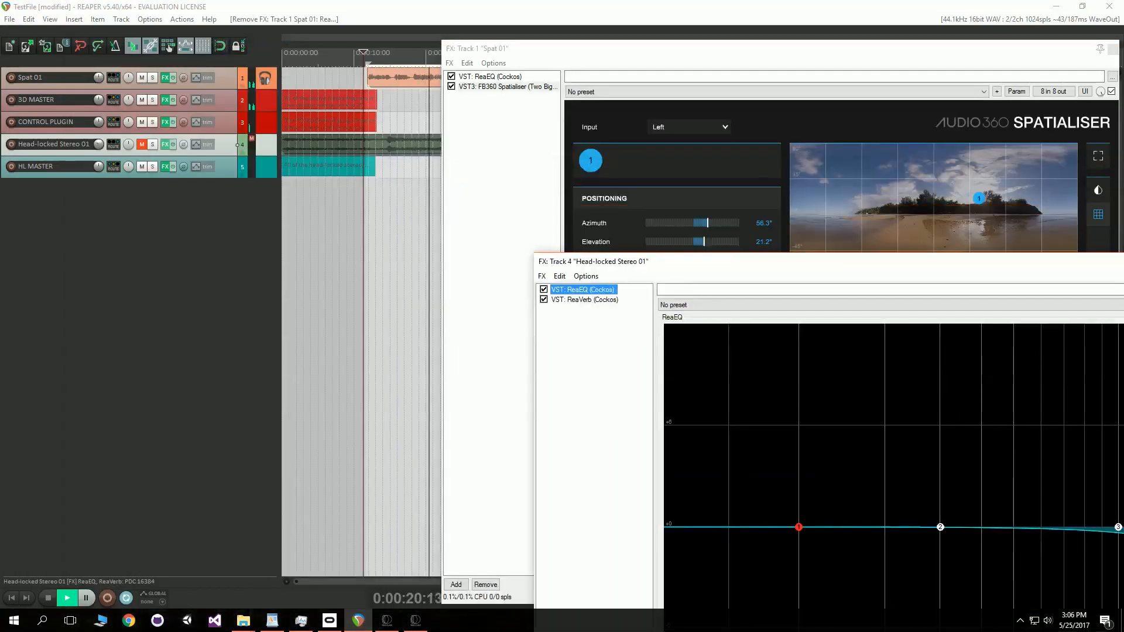
Step: Remove the extra ReaEQ from the end of Spat 01's effects chain
click(498, 188)
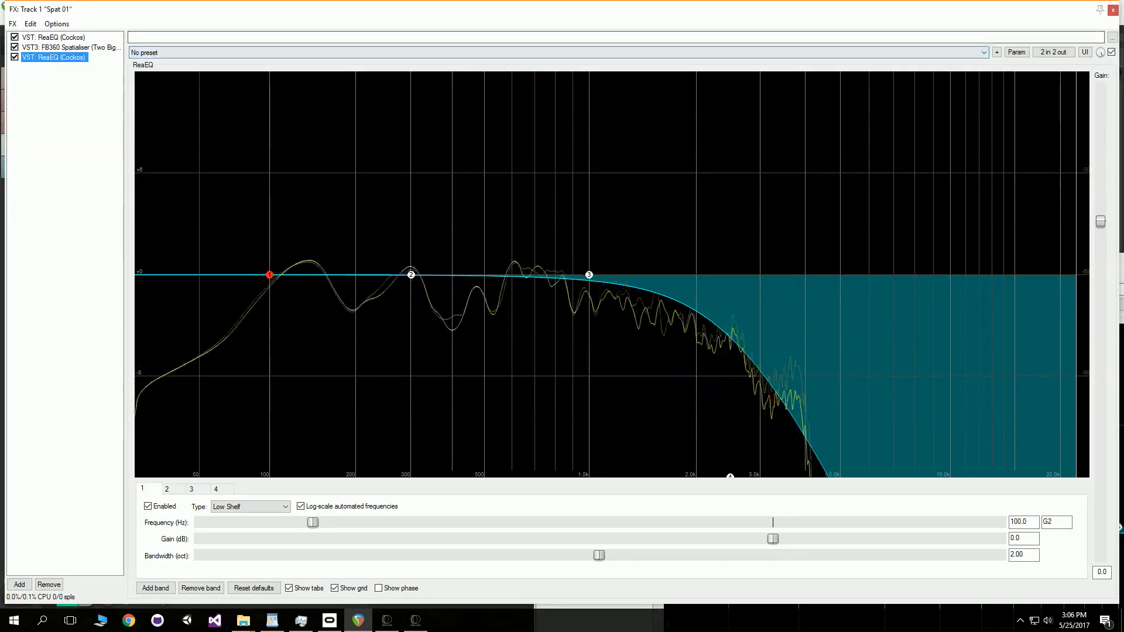
right_click(46, 56)
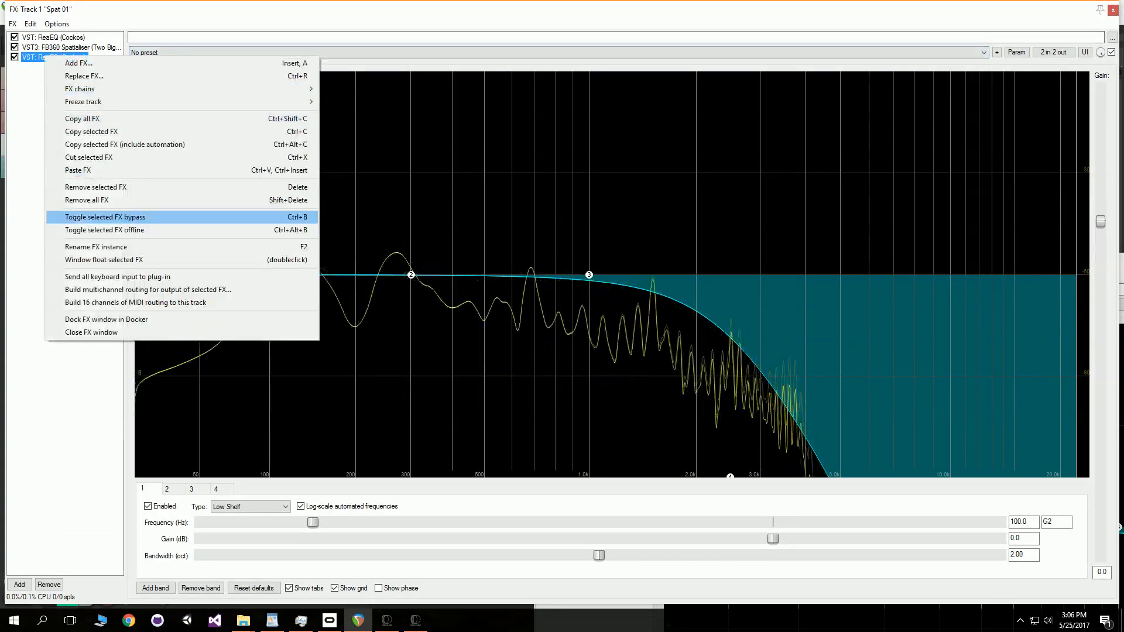
key(Down)
key(Up)
key(Return)
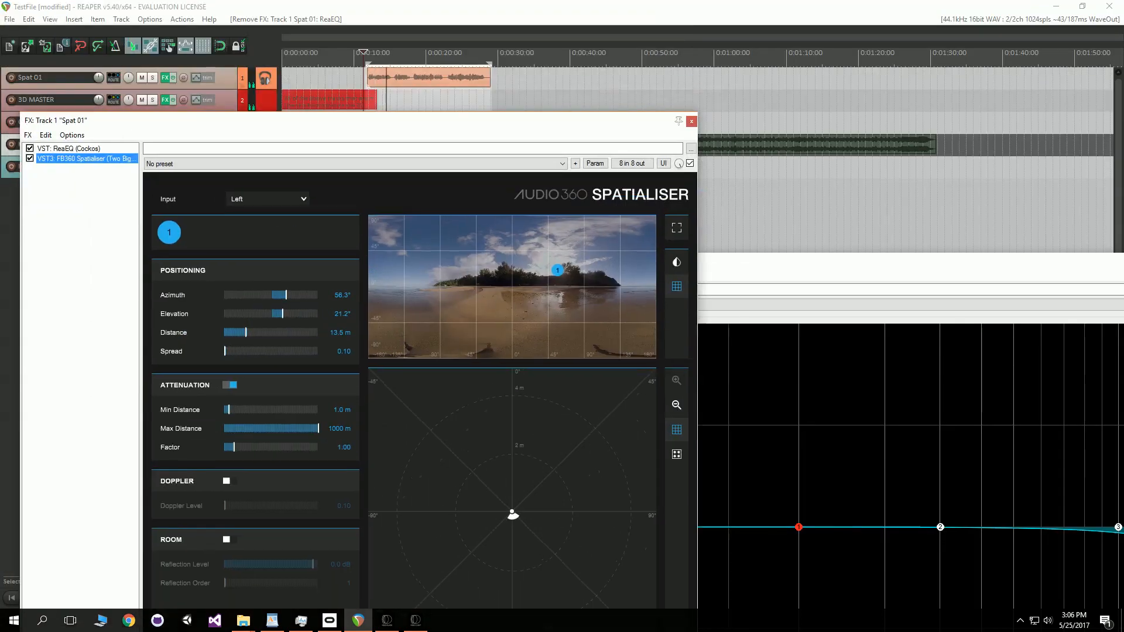
Step: Copy ReaVerb from Head-locked Stereo 01 to between ReaEQ and FB360 Spatialiser on Spat 01, and close the source track's effects window
drag(778, 262, 795, 246)
drag(602, 284, 72, 158)
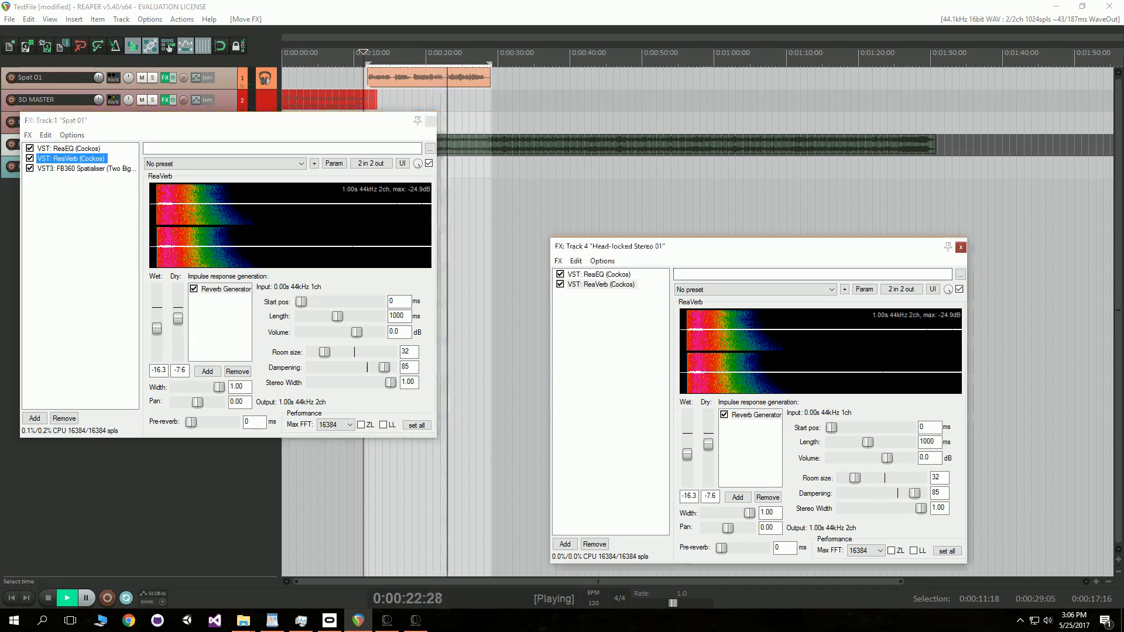
click(960, 247)
drag(263, 121, 752, 138)
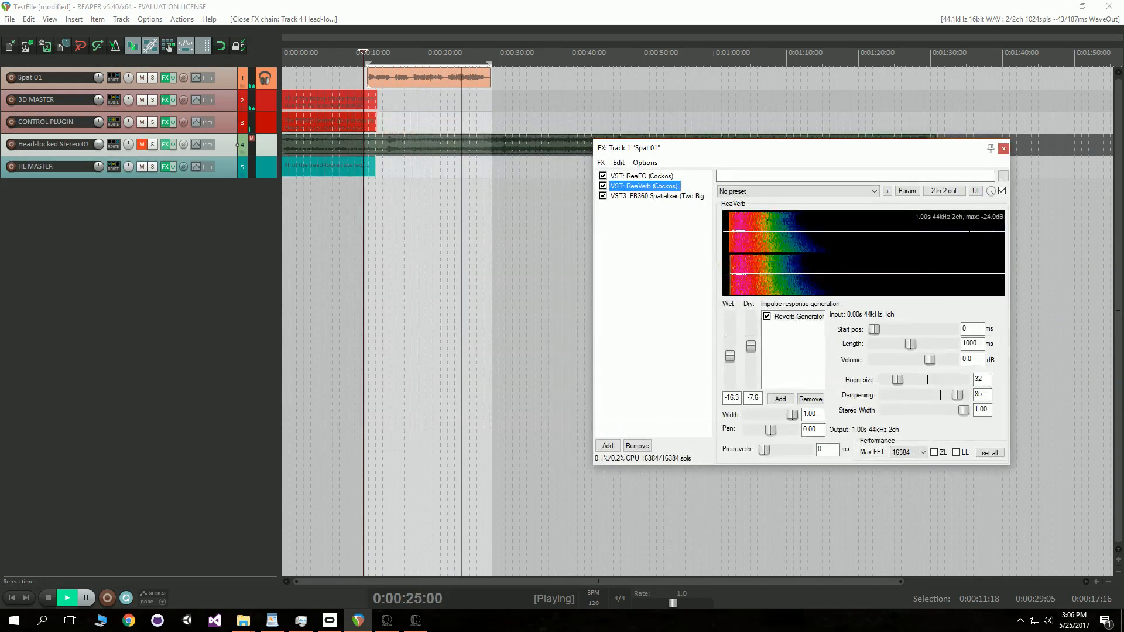
Step: Bring up the 360 video, move it aside, and set Spat 01's distance in FB360 Spatialiser to 15 m
click(416, 620)
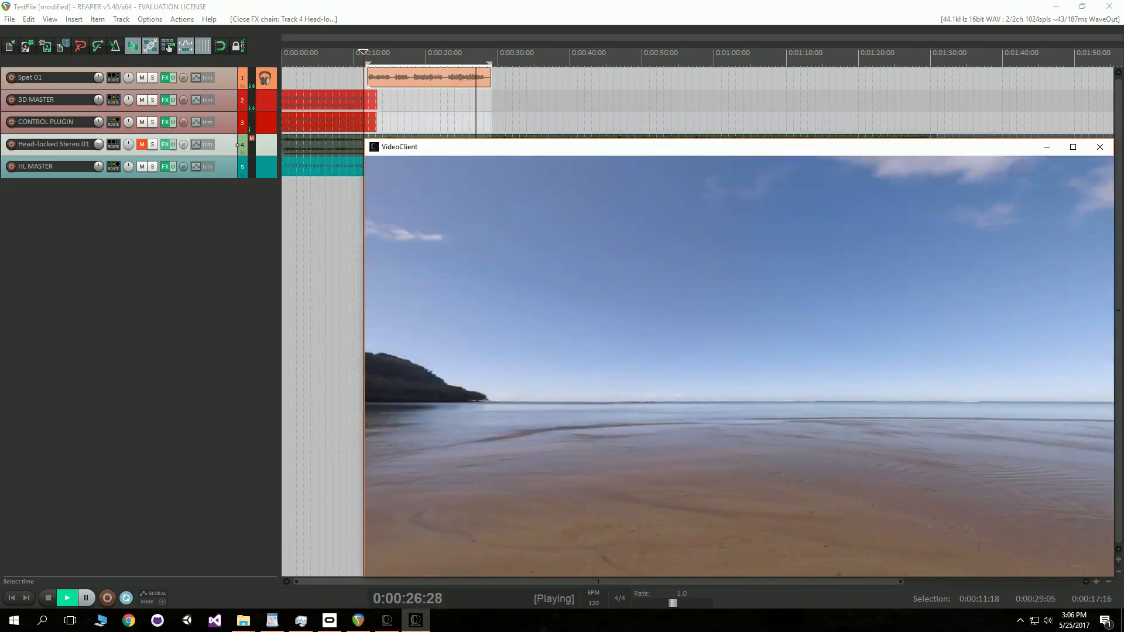
drag(503, 147, 831, 383)
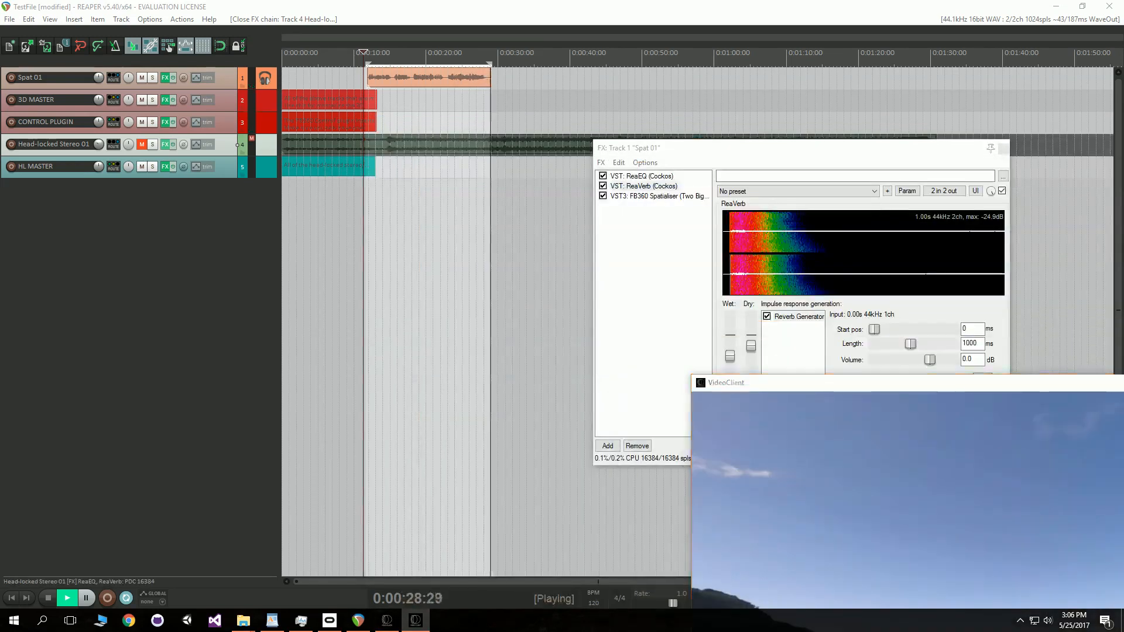
click(659, 195)
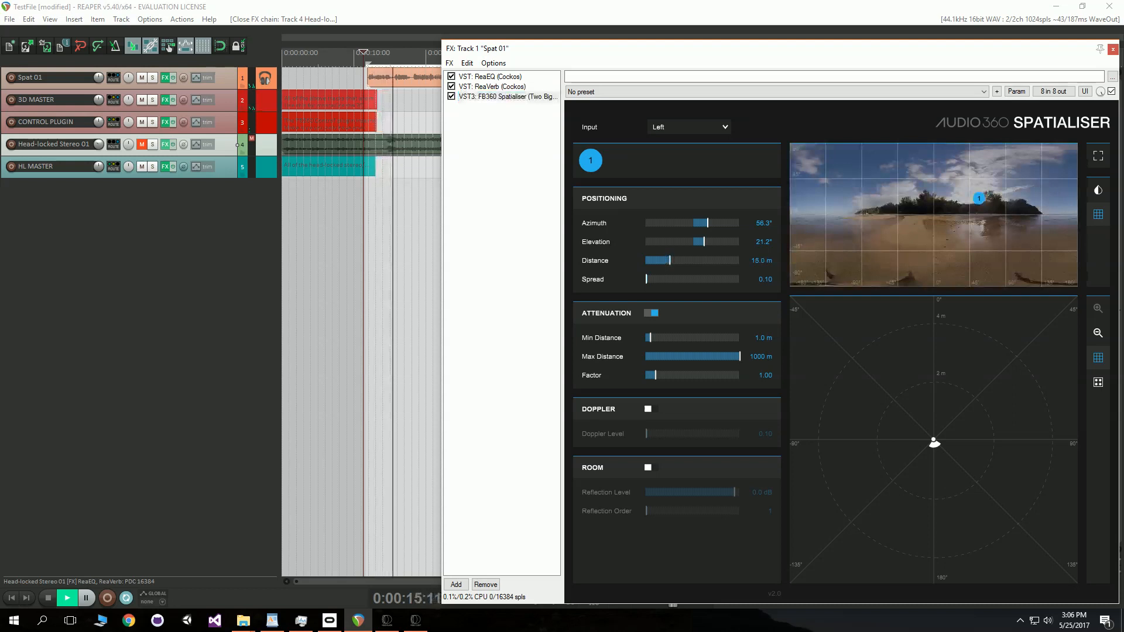
Step: Turn the 360 video view towards the people on the beach and place source 1 at azimuth 70.2° and elevation 0.7°
click(415, 620)
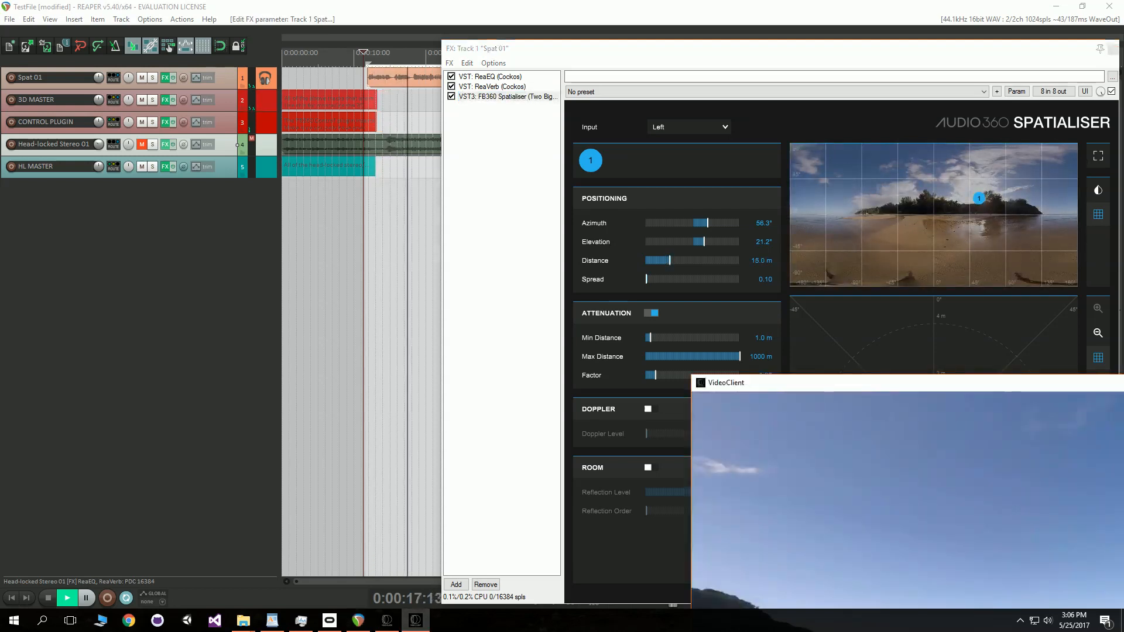
drag(879, 383, 478, 96)
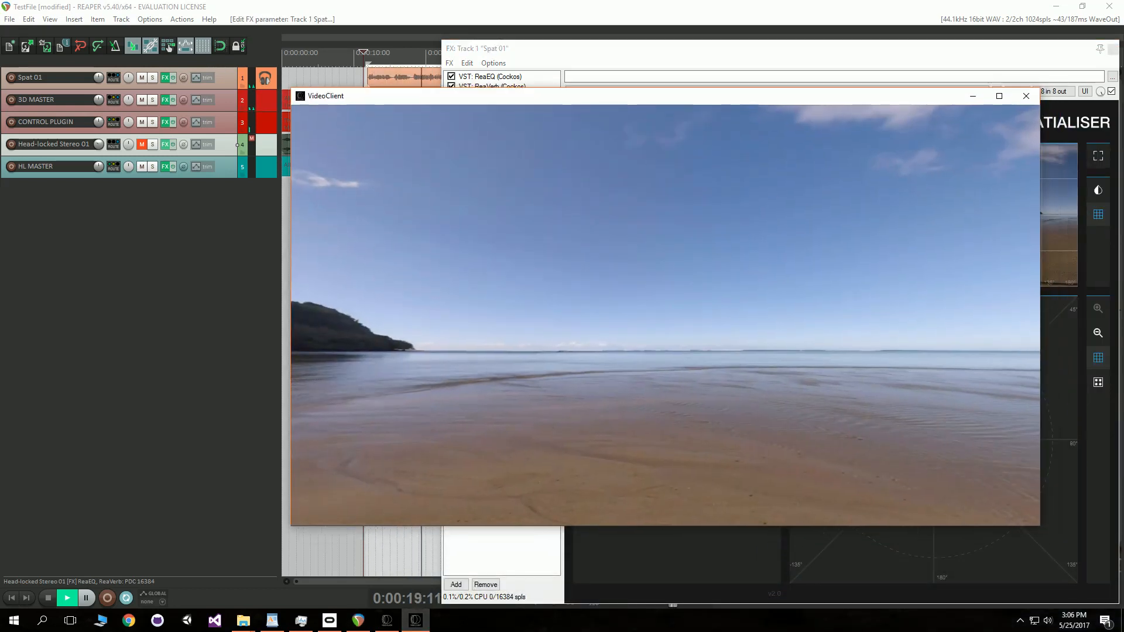
drag(527, 316, 866, 281)
drag(585, 317, 846, 335)
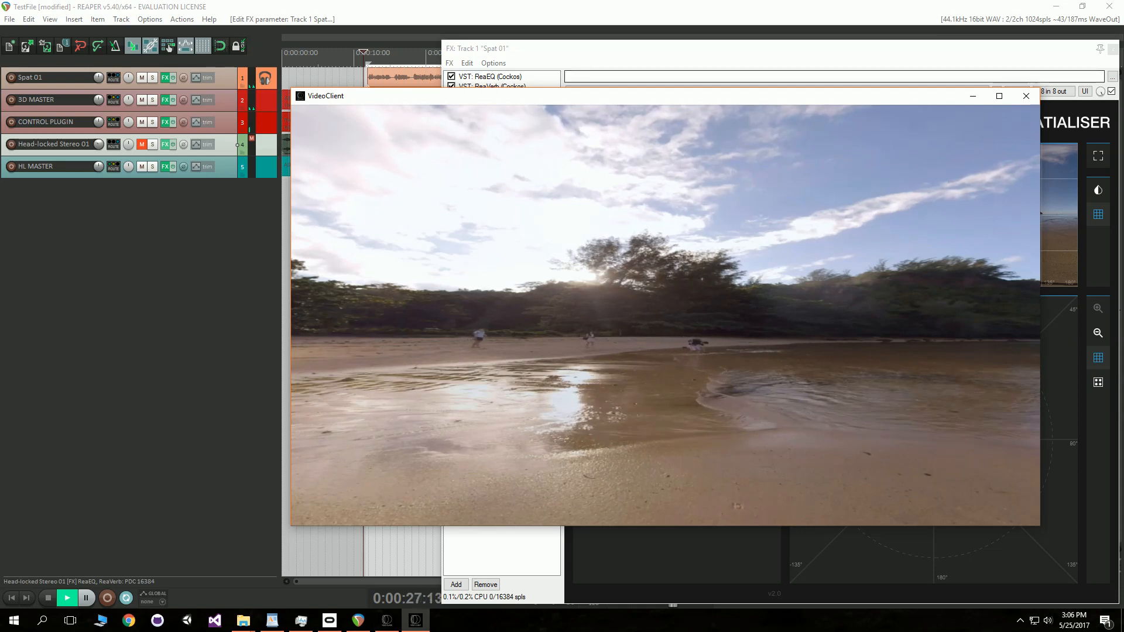
click(838, 50)
drag(979, 198, 990, 214)
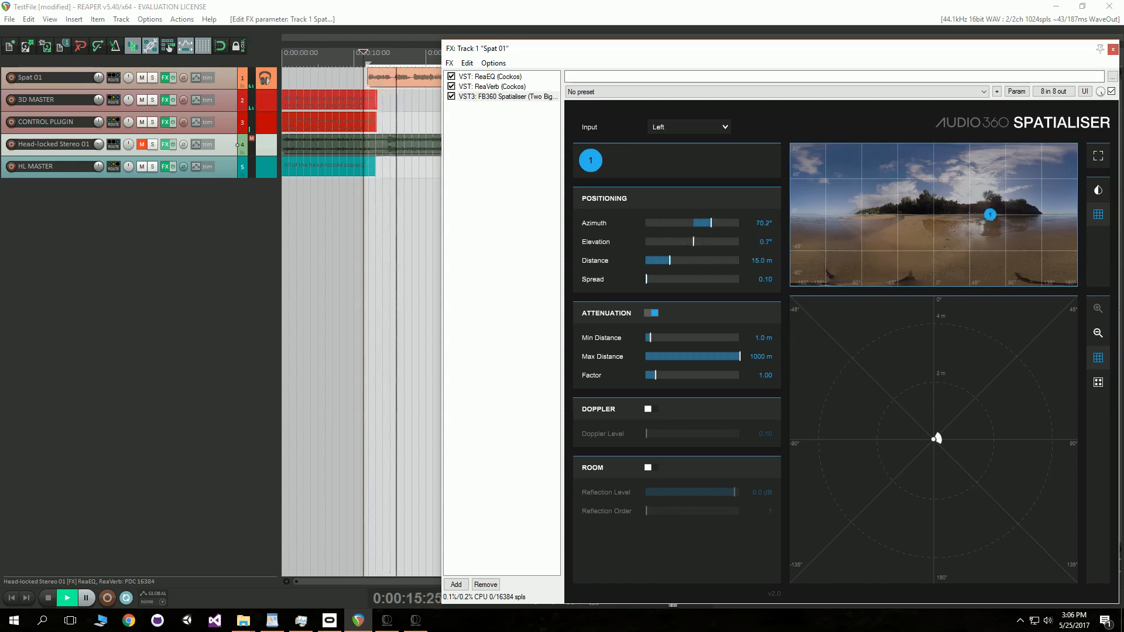
Step: Close the 360 video viewer and shift the Spat 01 effects window aside
click(416, 620)
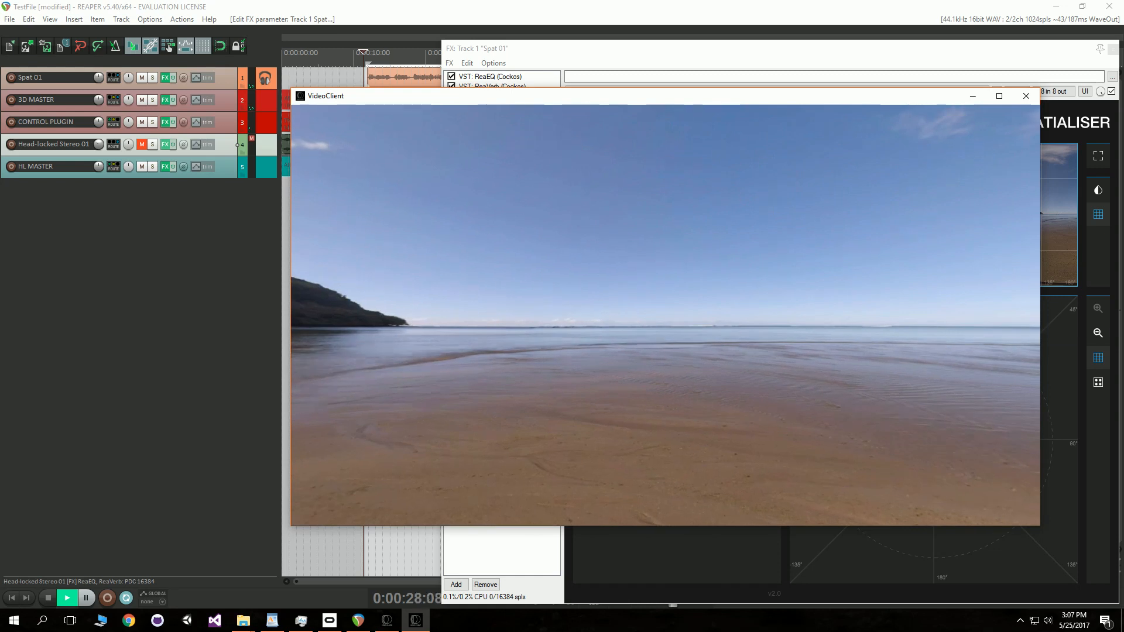
drag(585, 96, 343, 238)
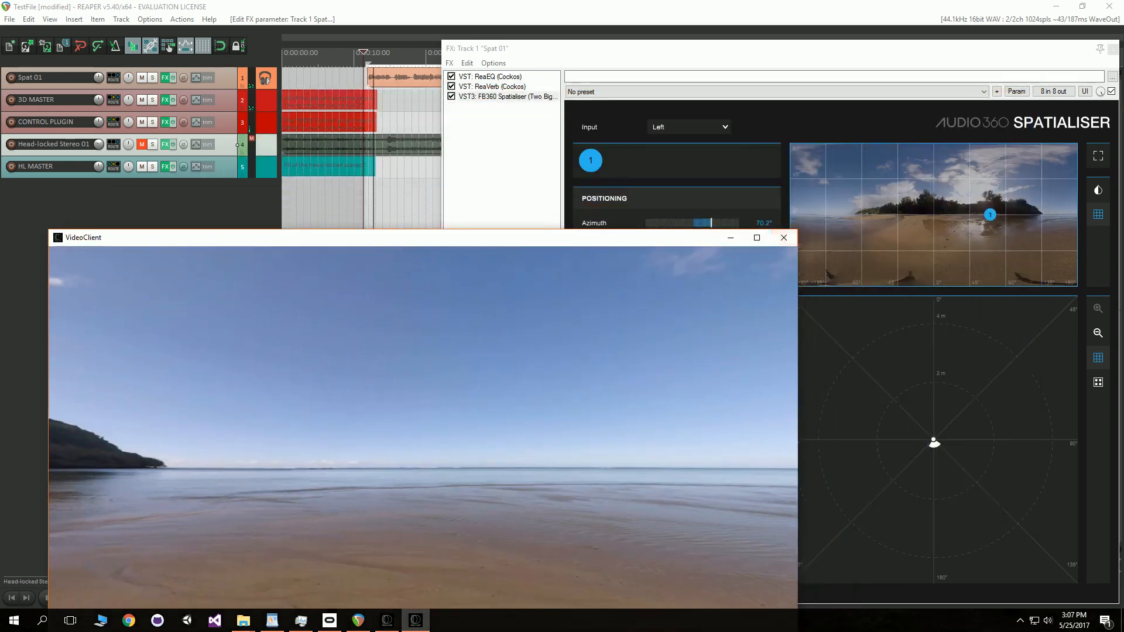
click(784, 237)
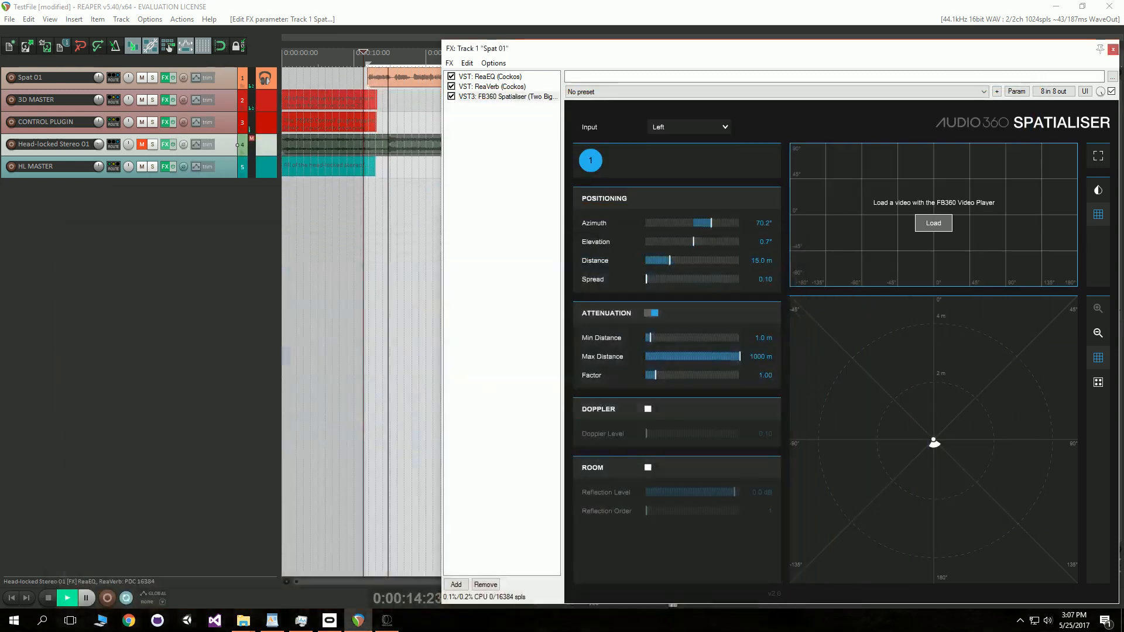
drag(761, 49, 627, 49)
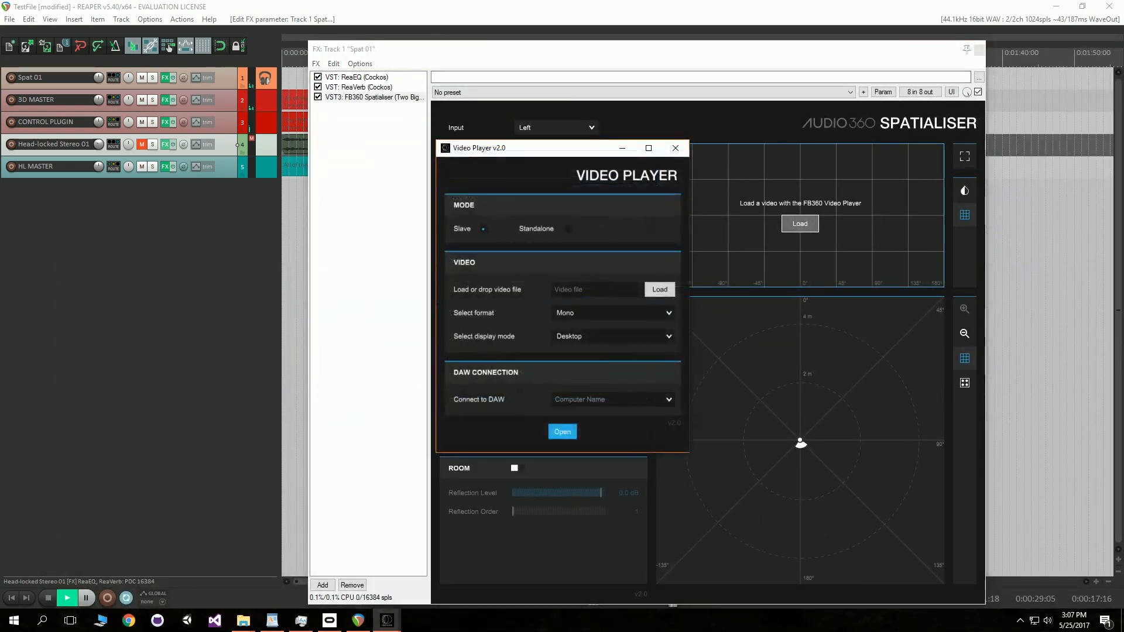
Step: Stop playback, load 5MinuteDemo.mp4 into the FB360 Video Player and open it in Mono format and Desktop display mode
key(alt+Tab)
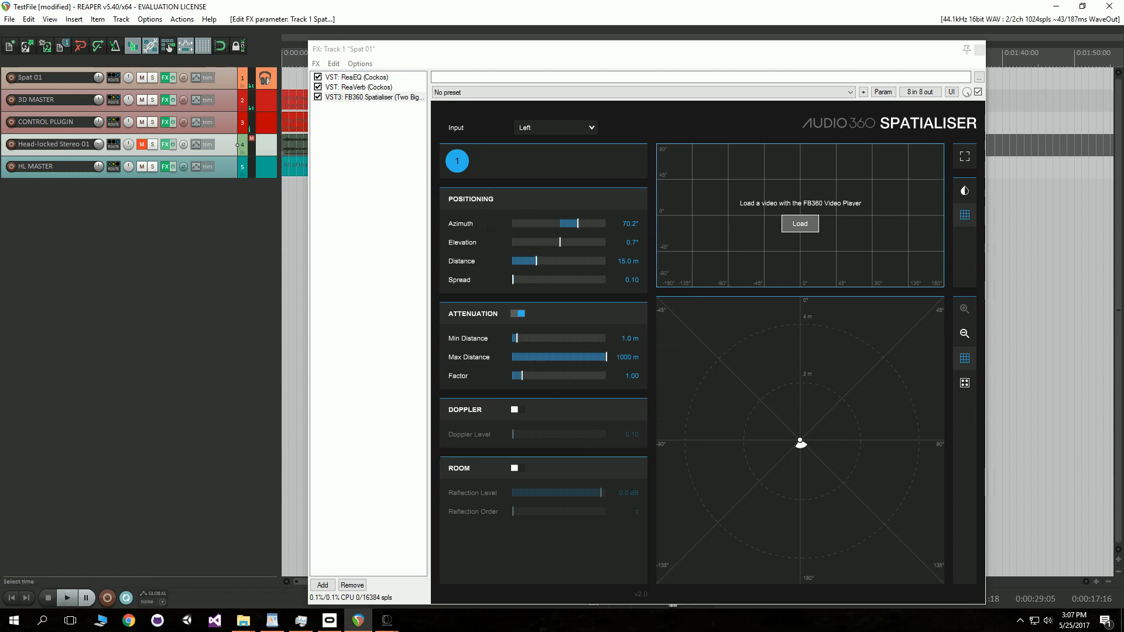
key(alt+Tab)
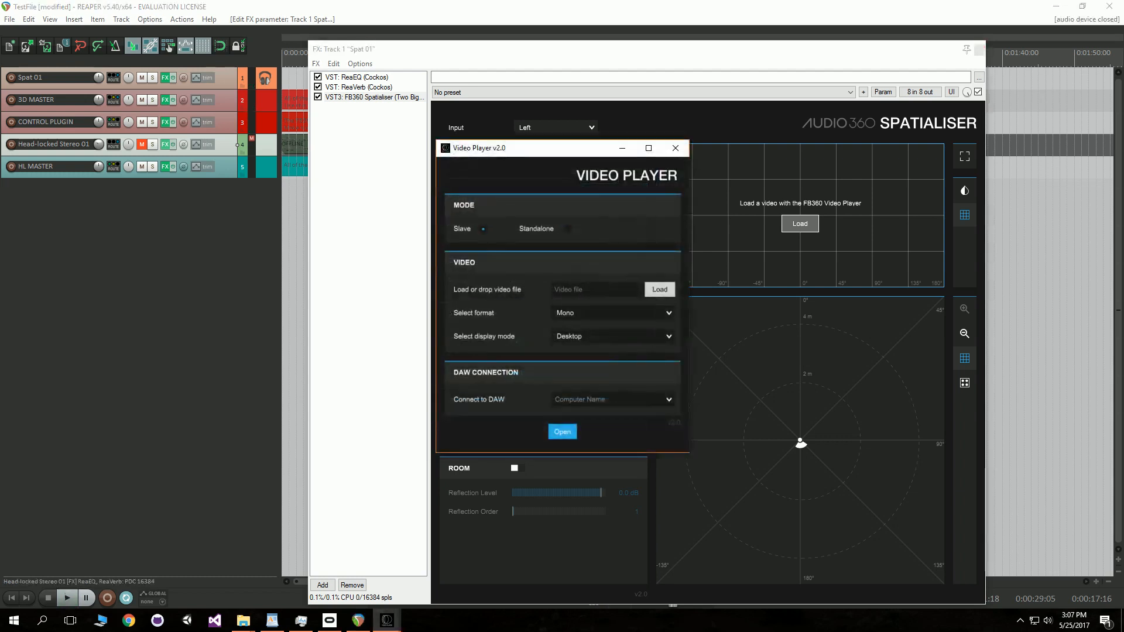
click(659, 289)
double_click(696, 249)
click(562, 431)
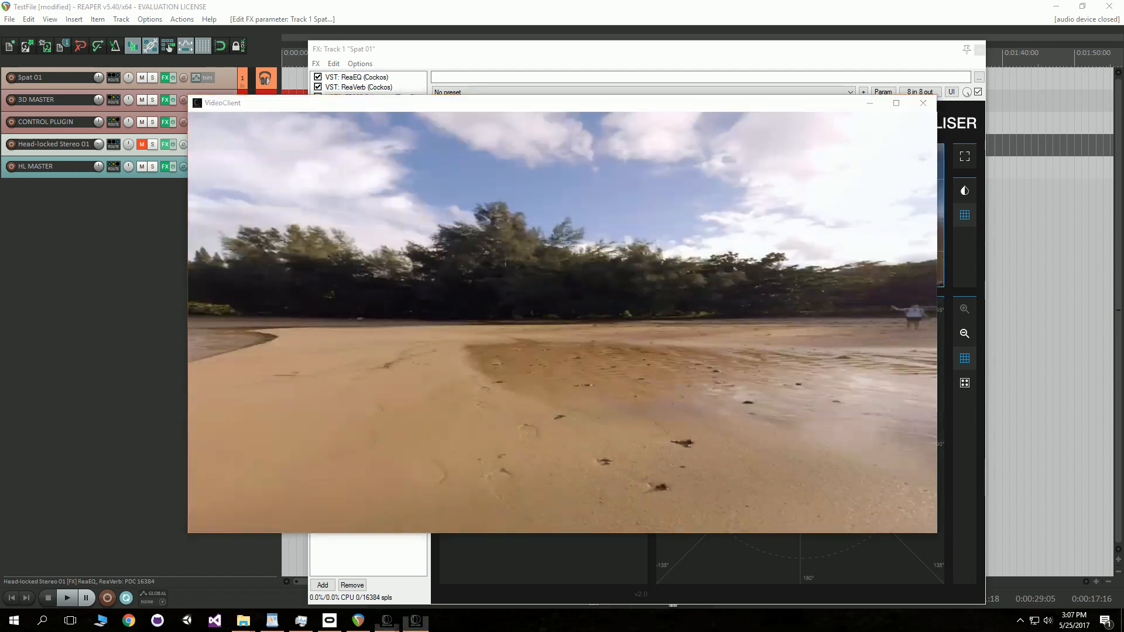
Step: Minimise the Video Player and close the Spat 01 effects window
click(416, 620)
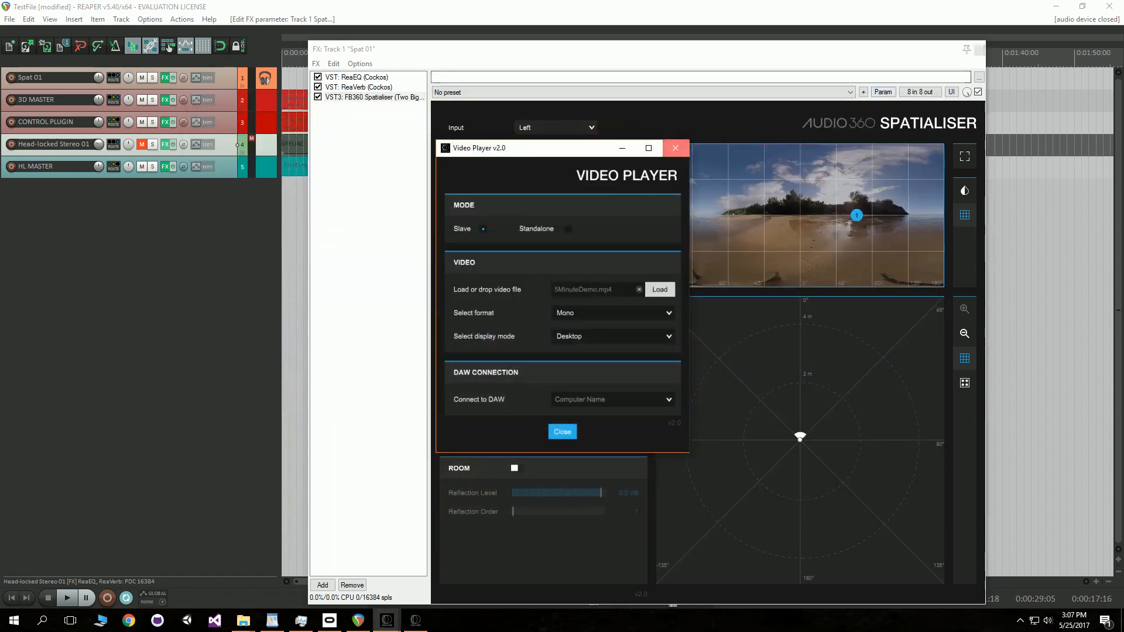
click(622, 148)
click(979, 50)
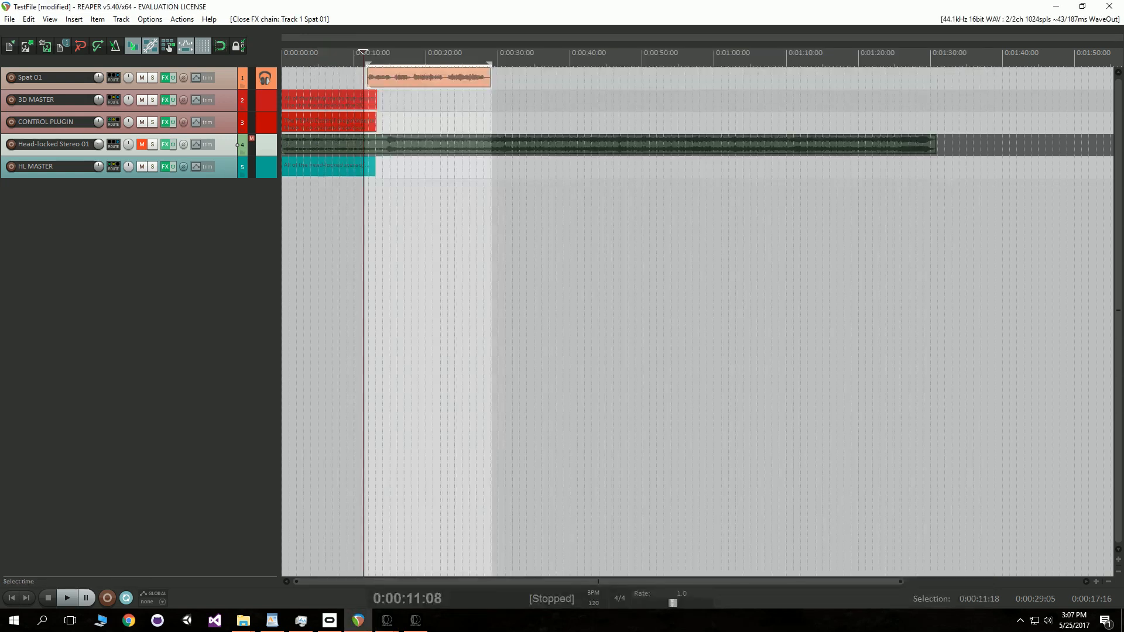
Step: Make the Spat 01 track slightly taller and move its clip to the start of the timeline
scroll(527, 145, up, 3)
scroll(527, 146, down, 1)
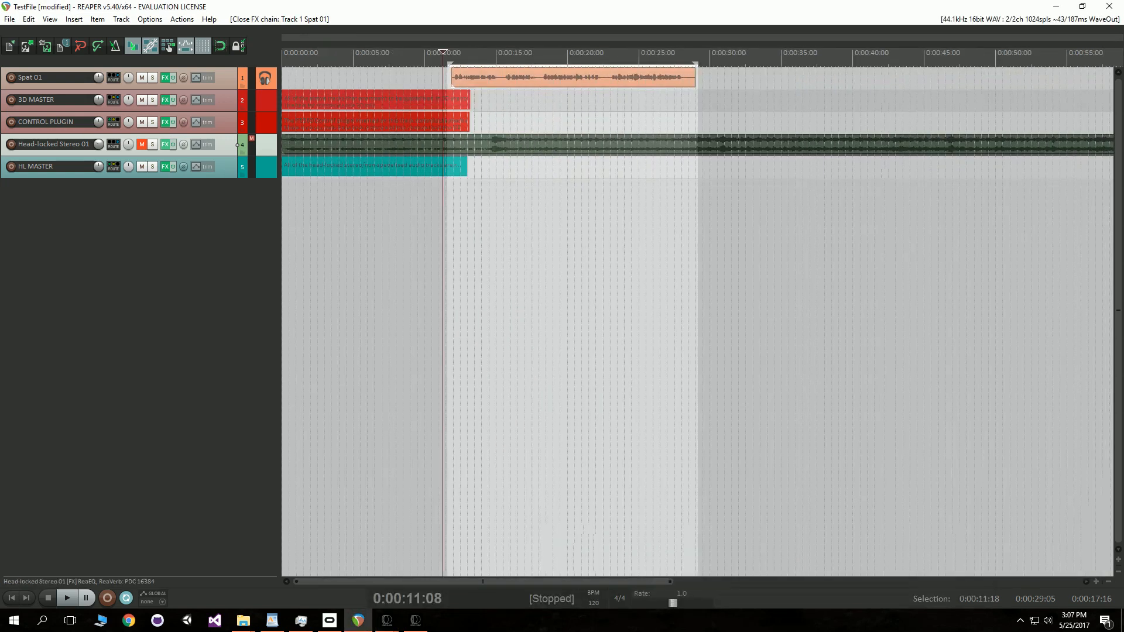
mouse_move(140, 89)
mouse_down()
mouse_move(140, 126)
mouse_move(140, 91)
mouse_up()
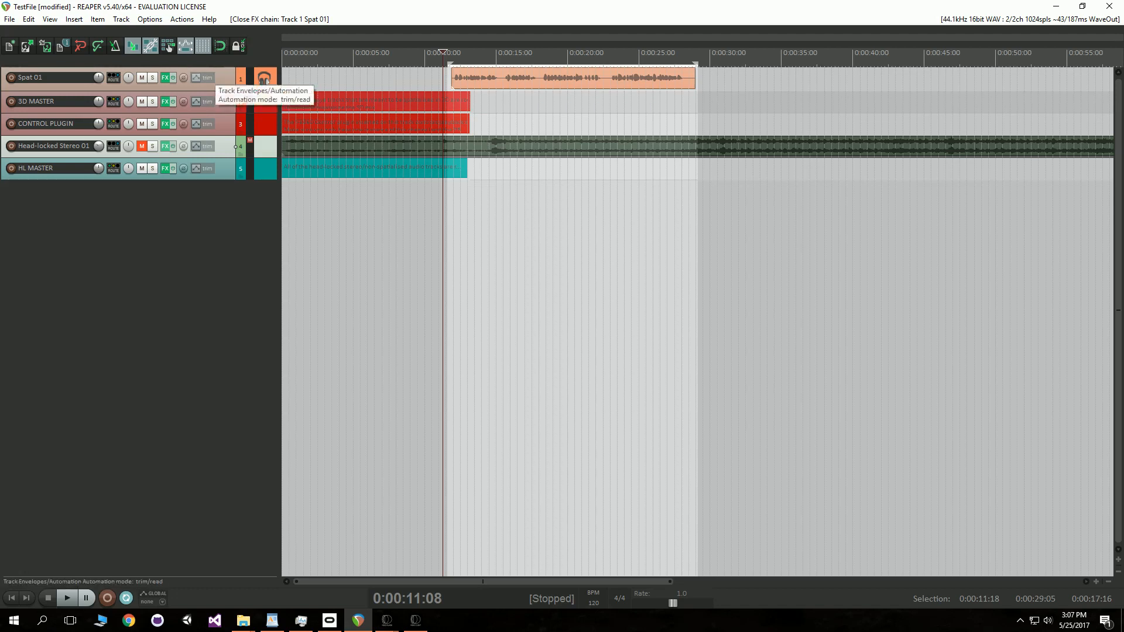
drag(452, 77, 293, 77)
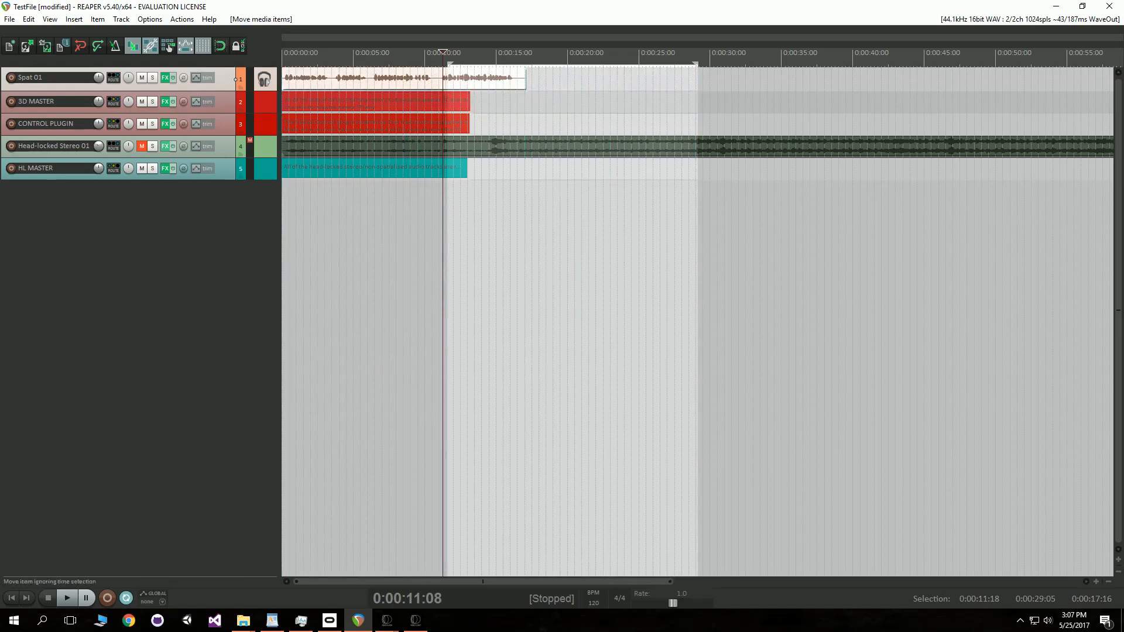
Step: Extend the Spat 01 clip's end to about 0:00:35 and the start of the time selection to 0:00:00
drag(526, 78, 783, 98)
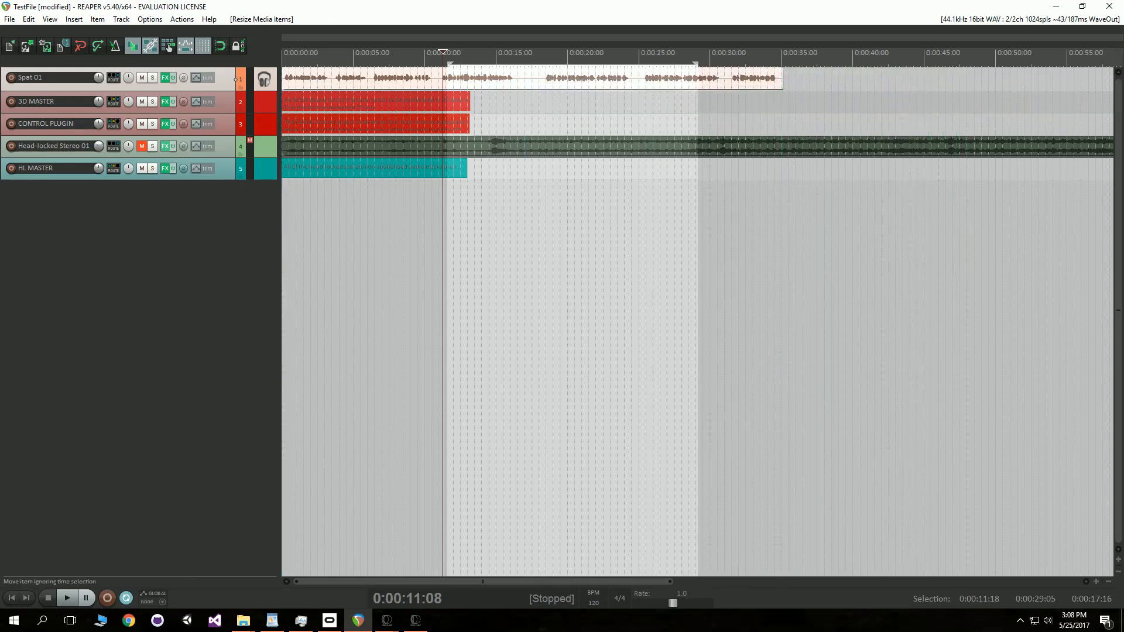
drag(450, 63, 283, 64)
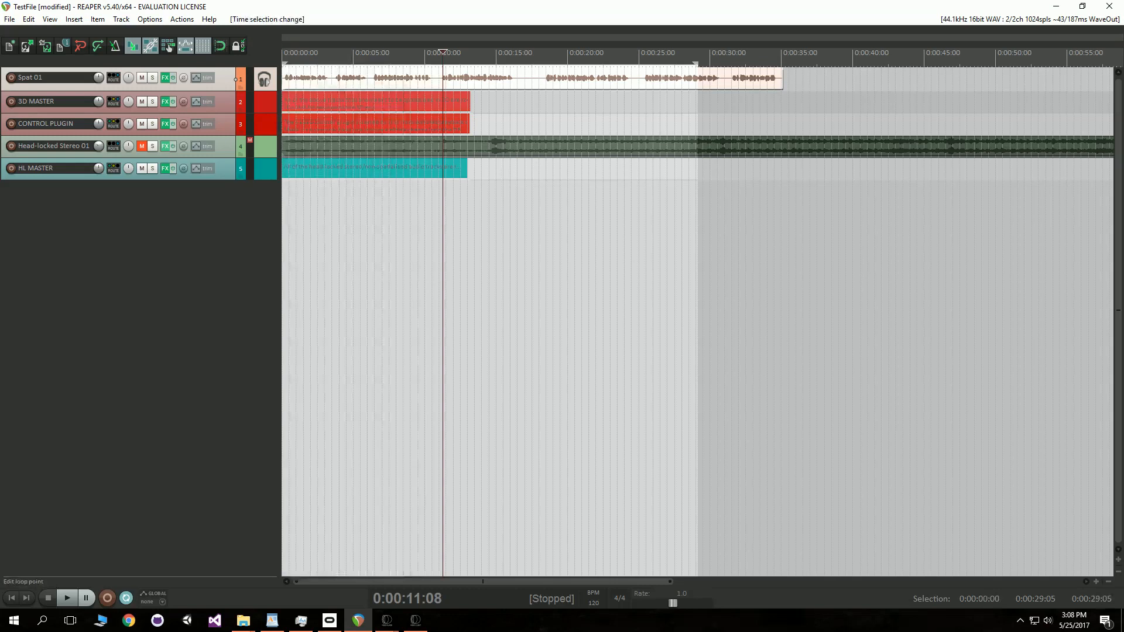
Step: Extend the end of the time selection to 0:00:31:07 and return the cursor to the project start
drag(697, 64, 728, 63)
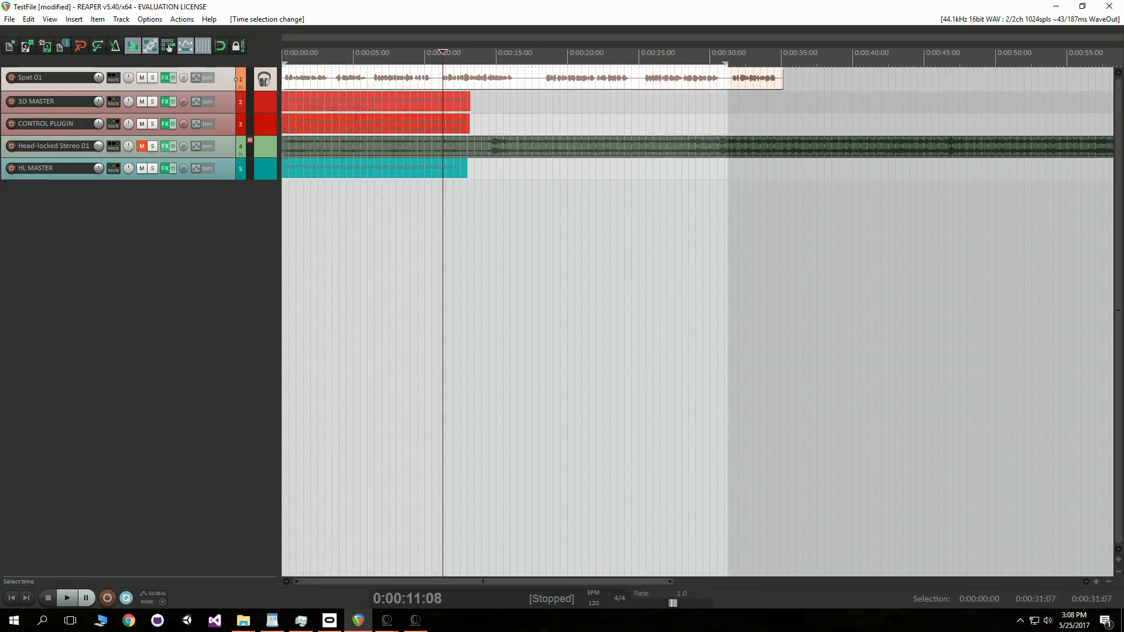
click(12, 598)
Step: Play the project from the start with the video window in view, follow the distant people's movement, and stop playback
click(415, 620)
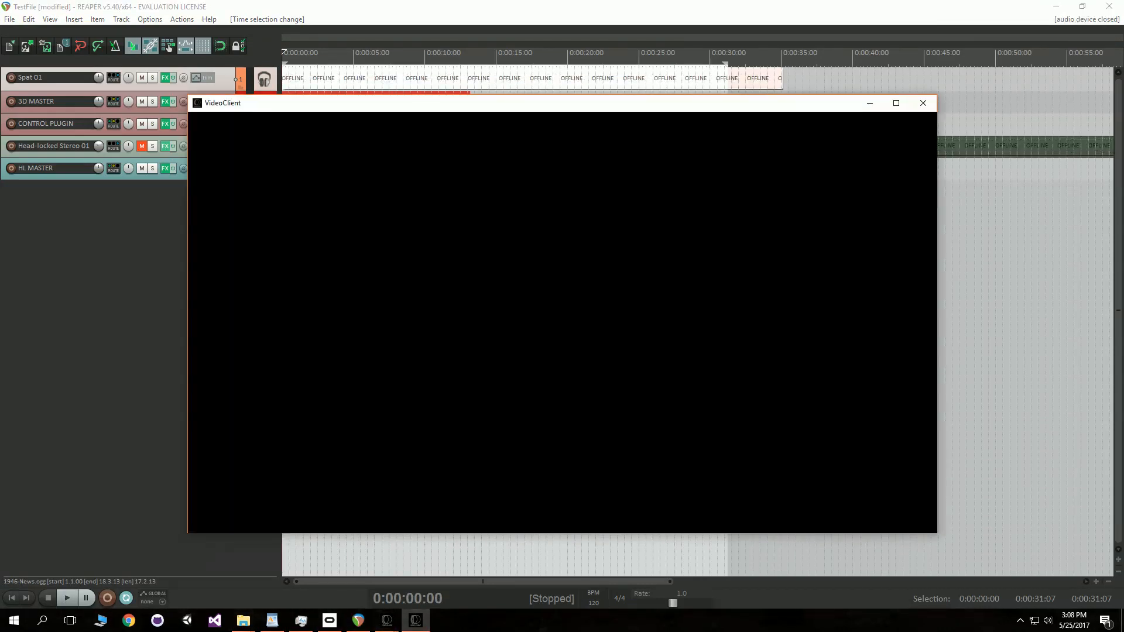
click(67, 599)
click(416, 621)
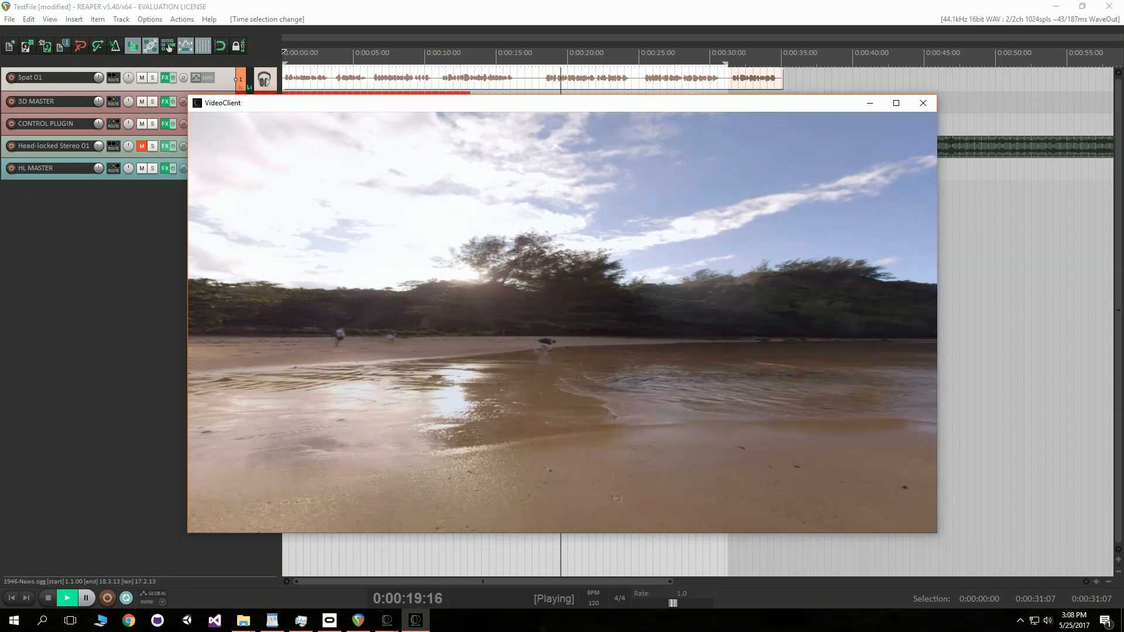
drag(562, 103, 761, 306)
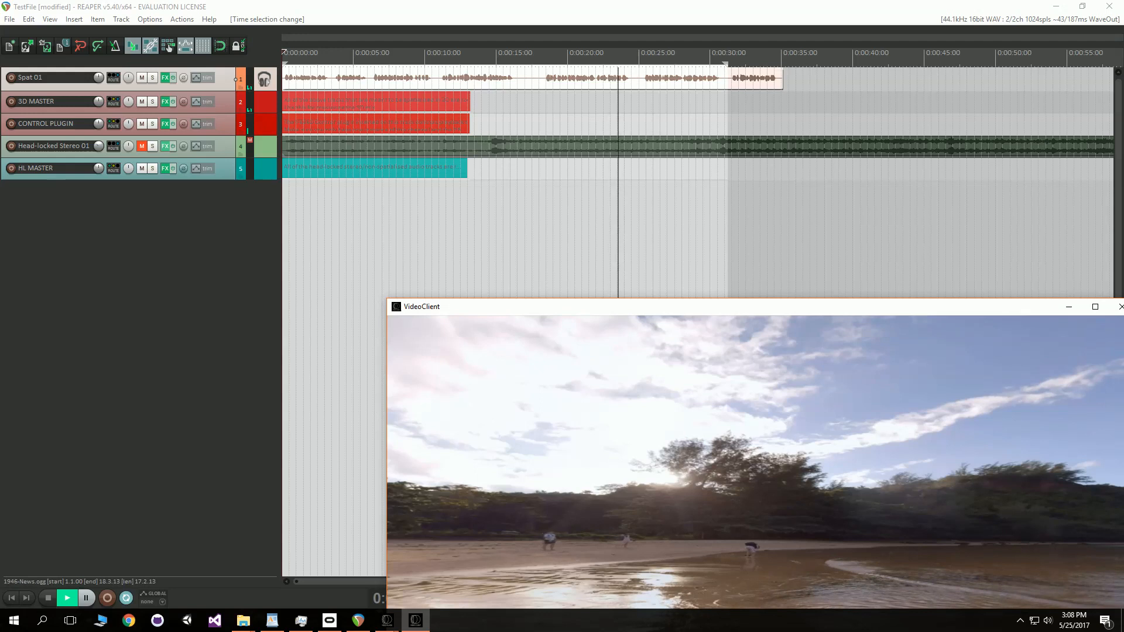
drag(762, 306, 718, 179)
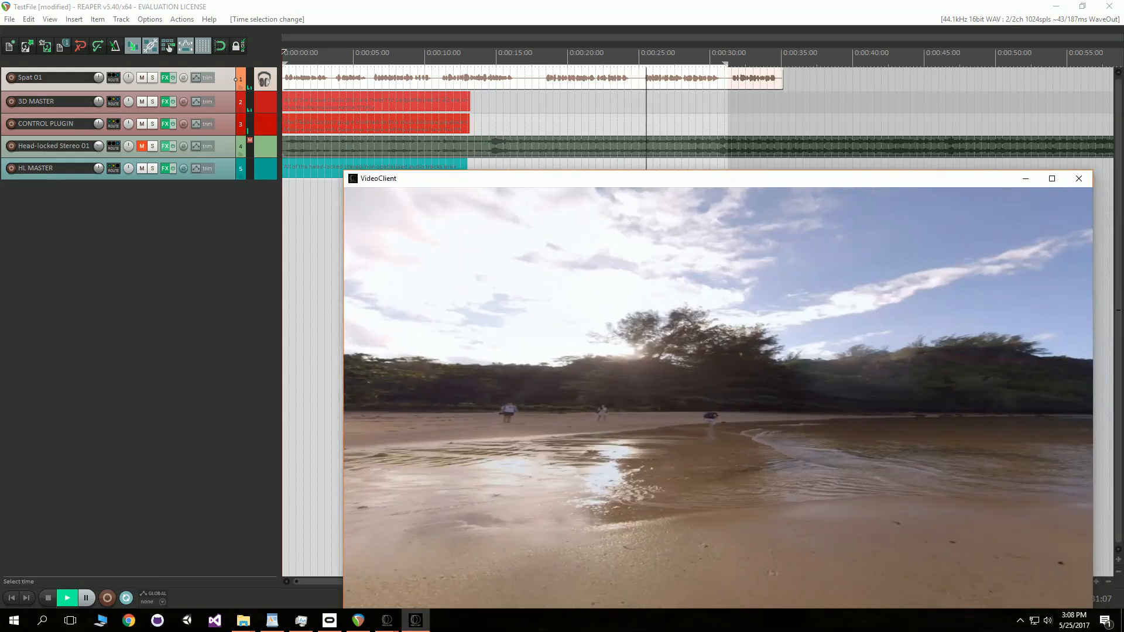
click(49, 598)
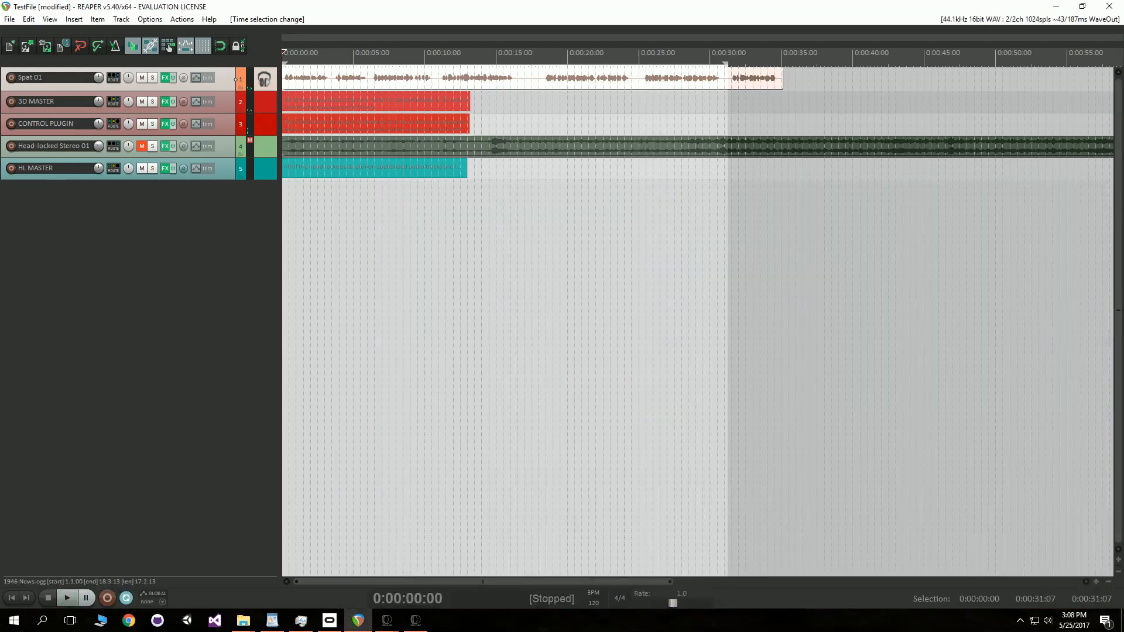
Step: Show the FB360 Spatialiser's S01: Azimuth envelope on the Spat 01 track and make its lane much taller
click(197, 78)
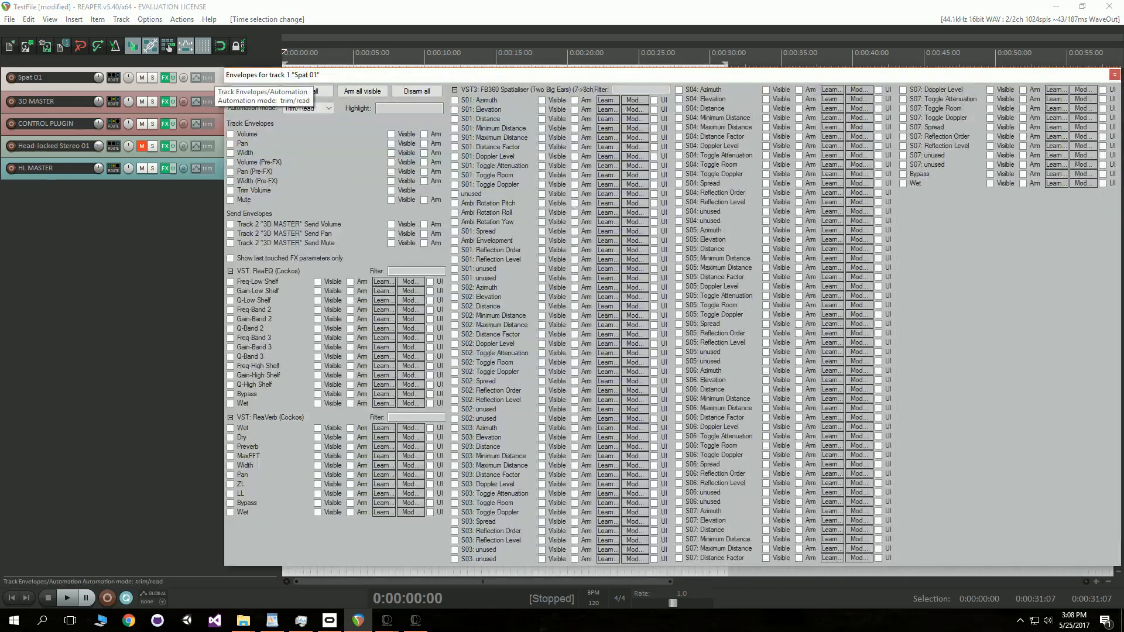
drag(299, 74, 435, 46)
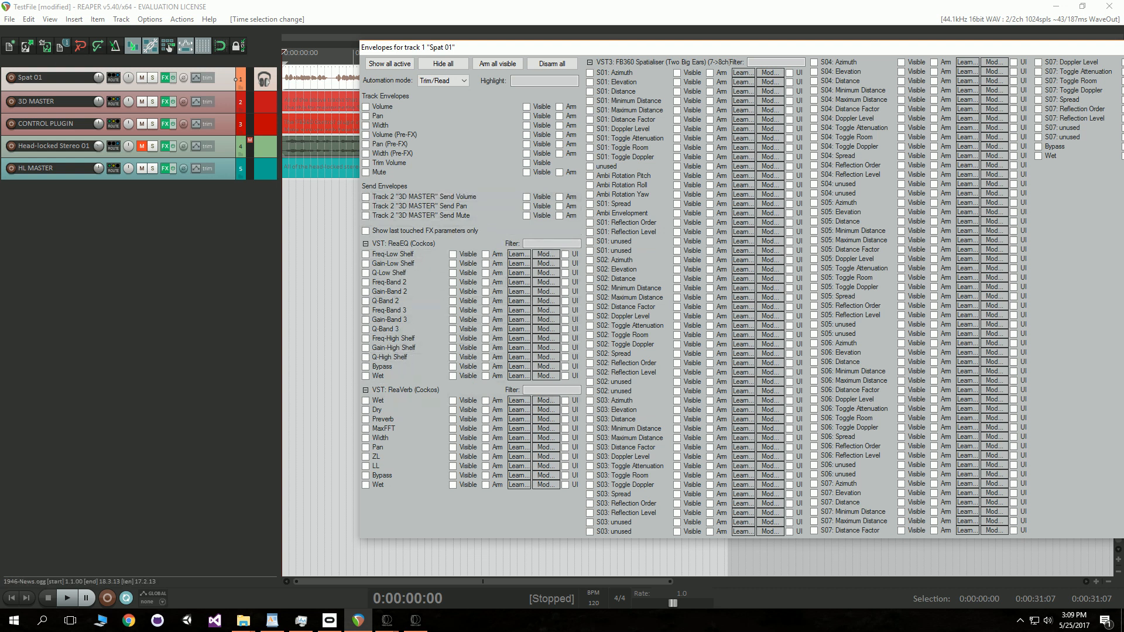
click(365, 243)
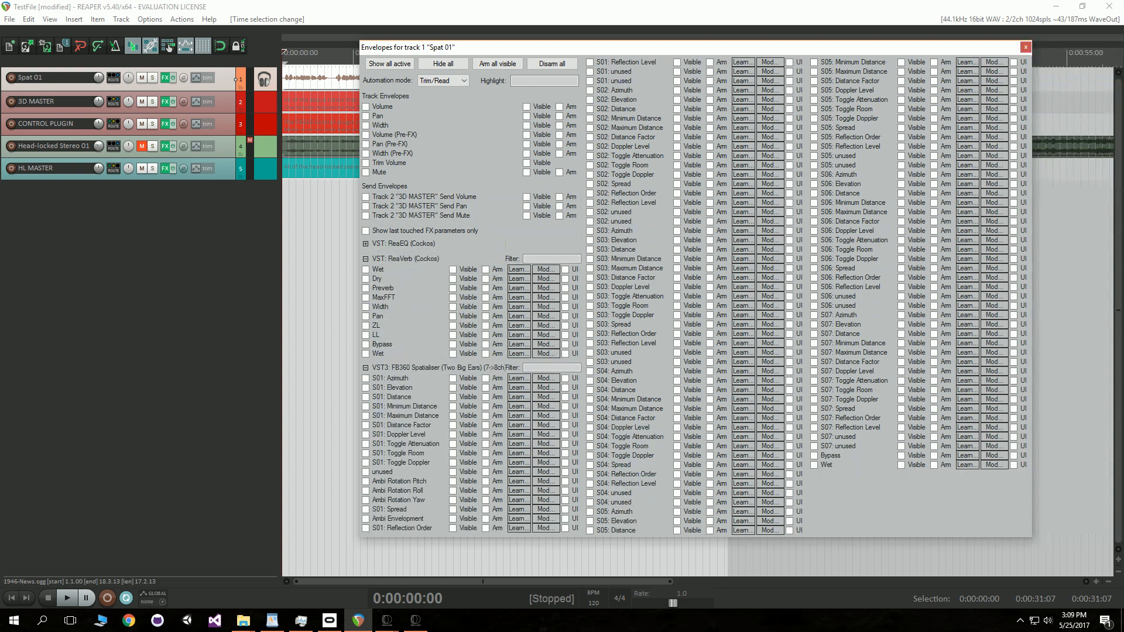
click(366, 259)
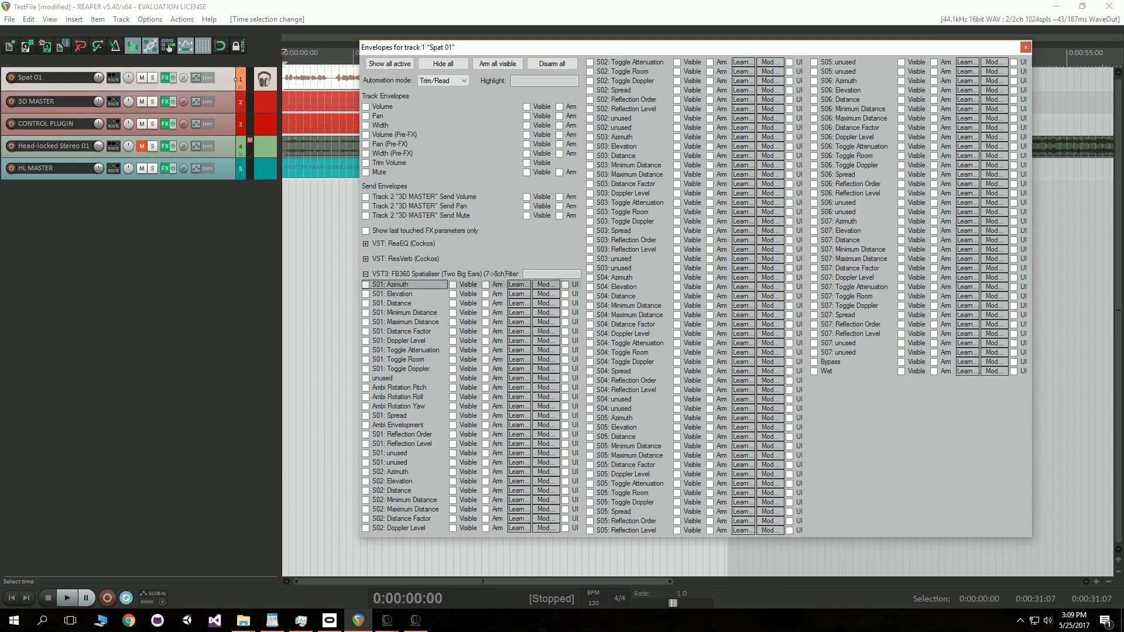
click(366, 285)
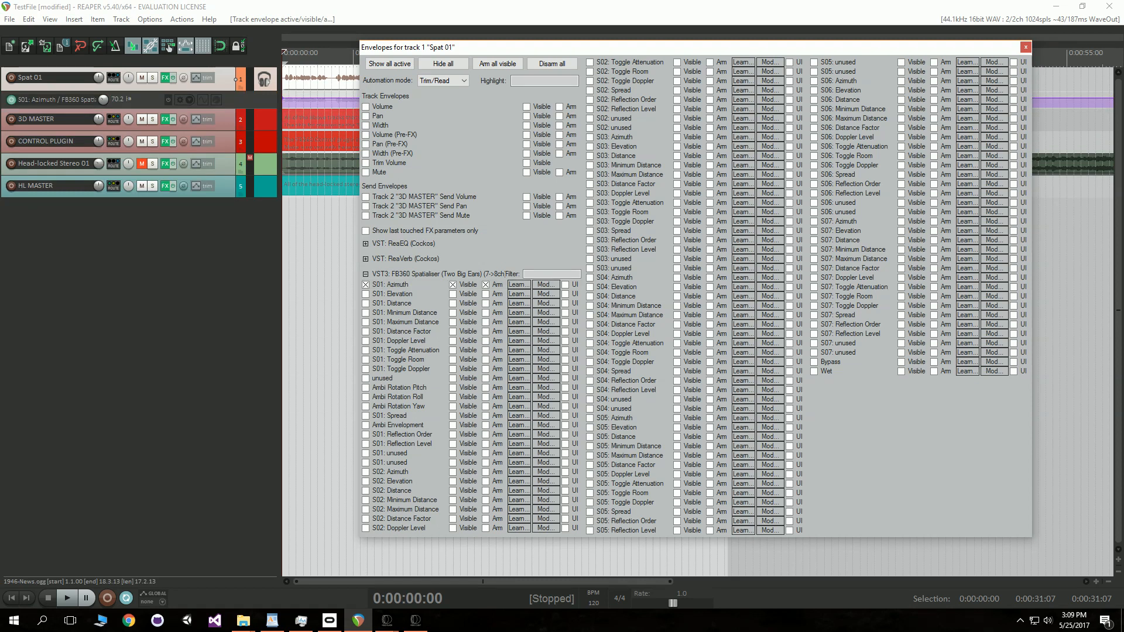
click(366, 274)
drag(410, 47, 450, 221)
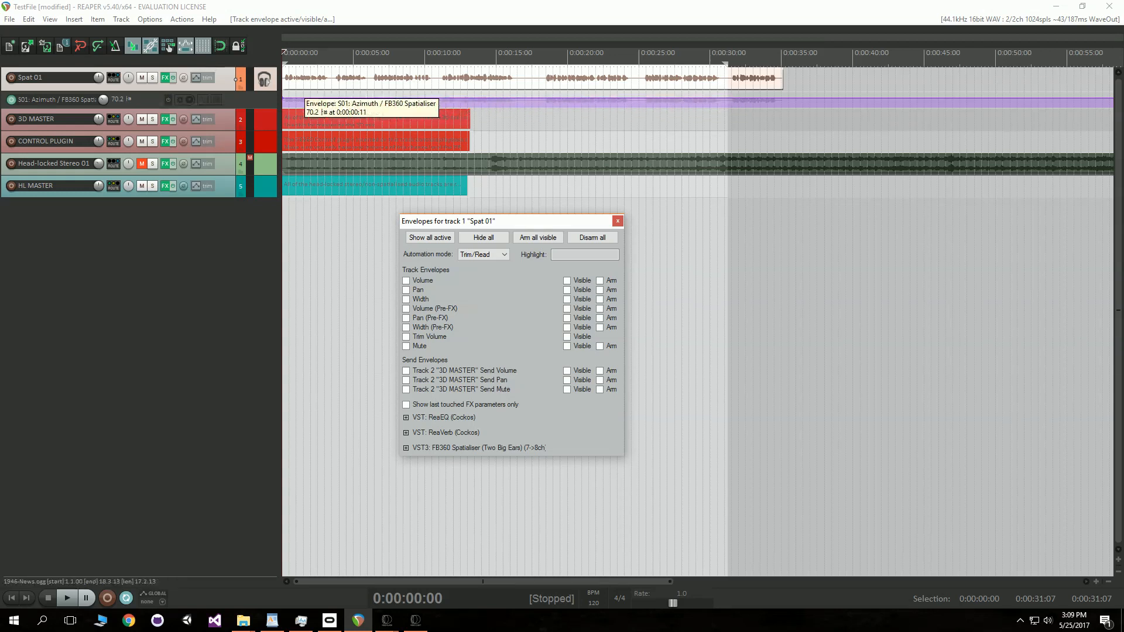
drag(141, 108, 141, 208)
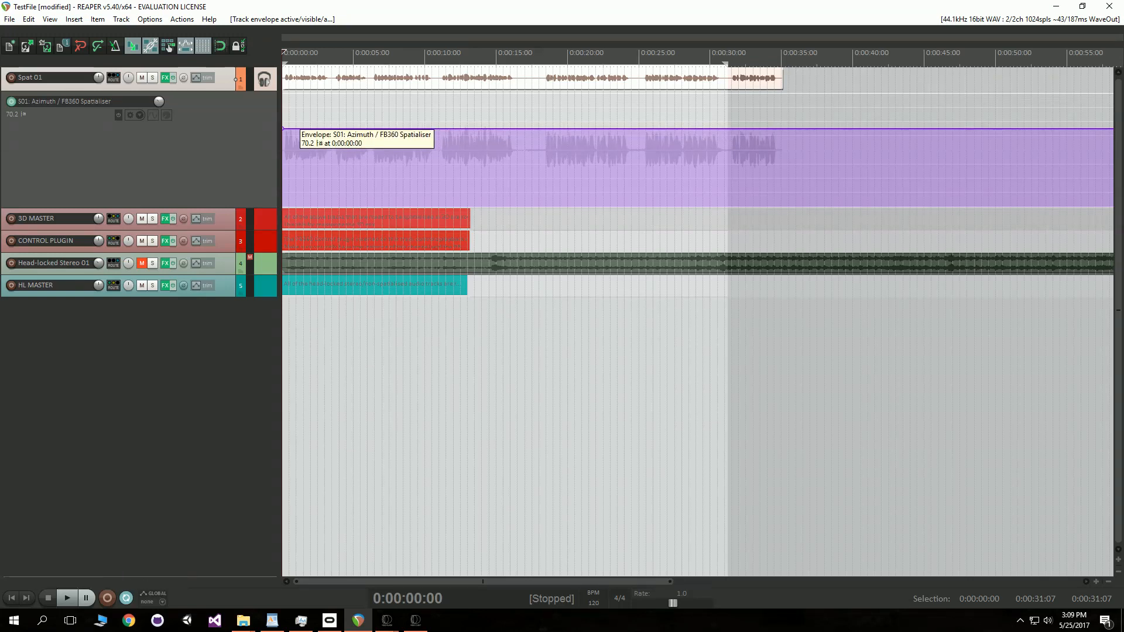
Step: Minimise the video window and open the Spat 01 track's effects window on the FB360 Spatialiser
click(415, 621)
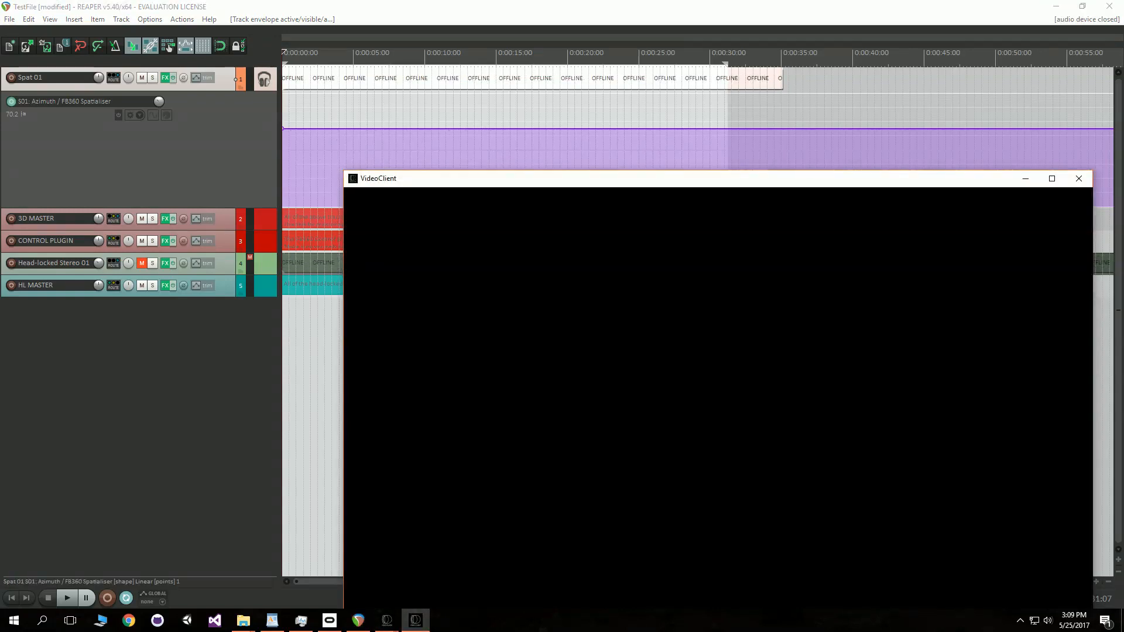
click(1025, 179)
click(165, 78)
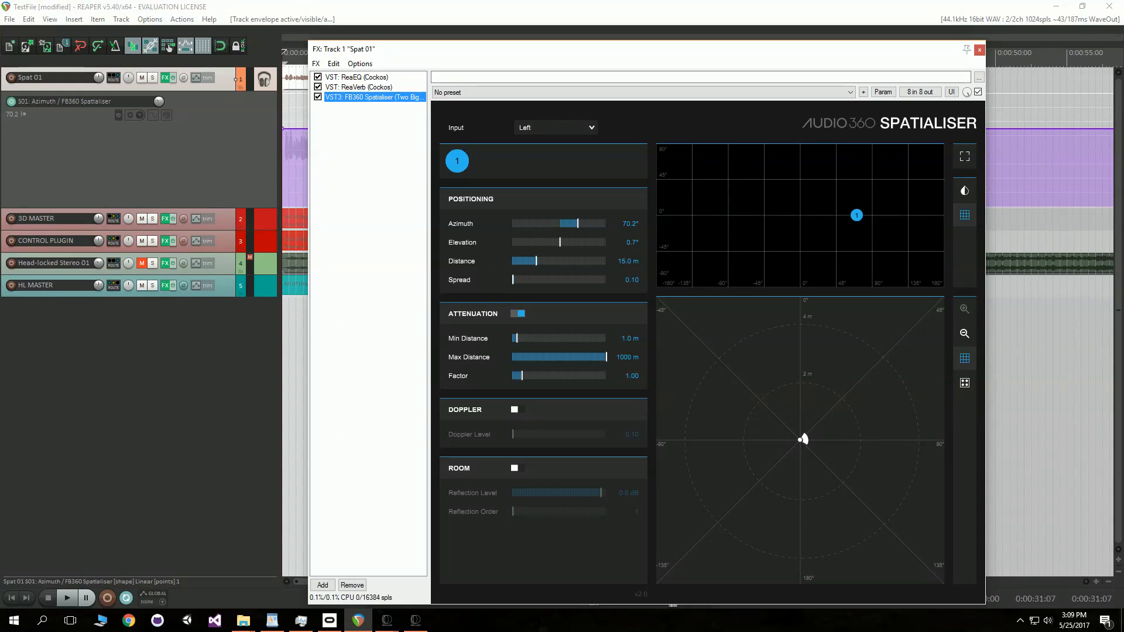
Step: Try to change the sound source's azimuth directly in the FB360 Spatialiser
drag(857, 216, 852, 216)
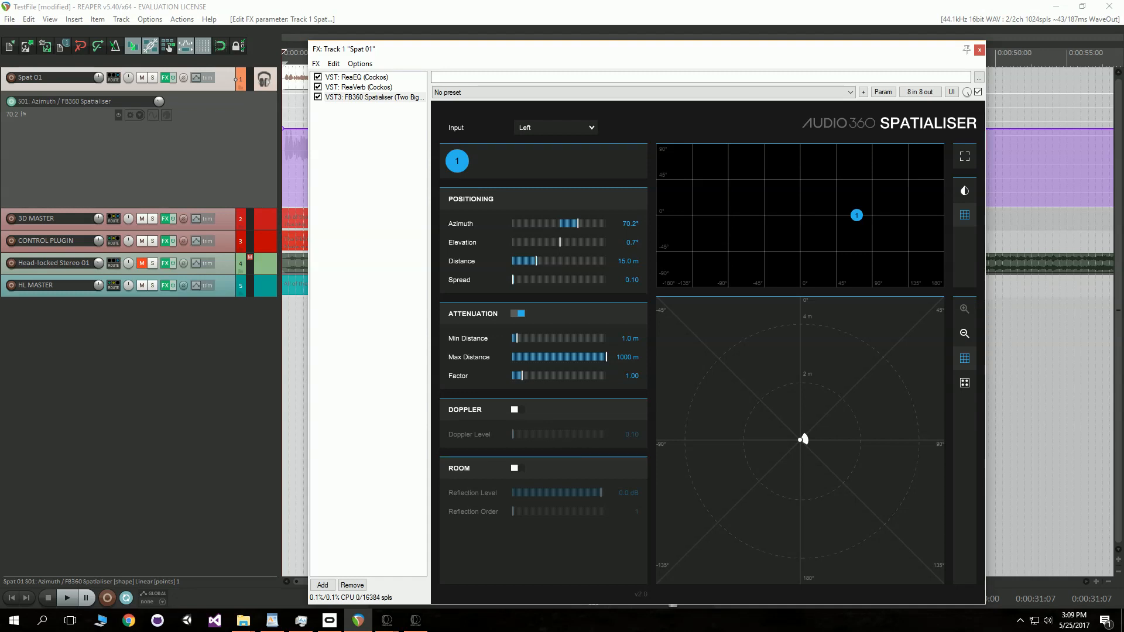
drag(469, 49, 592, 244)
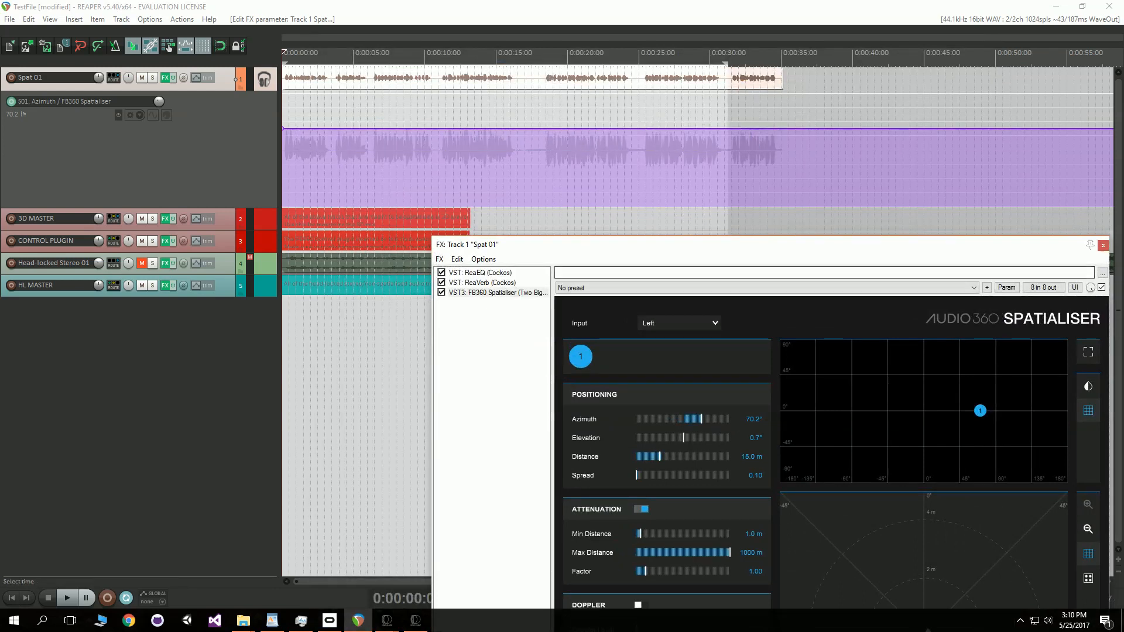
mouse_move(701, 419)
mouse_down()
mouse_move(673, 419)
mouse_move(710, 419)
mouse_up()
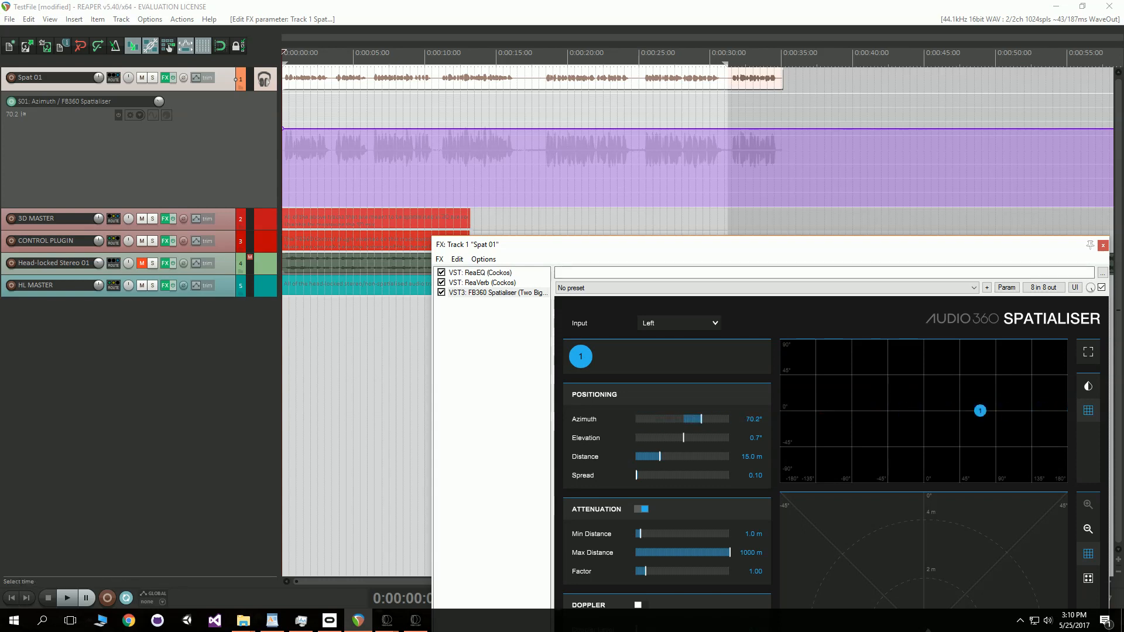
Step: Add an Azimuth envelope point at about 0:00:10, lower the first point to an azimuth of about 32°, and play it
drag(703, 245, 601, 259)
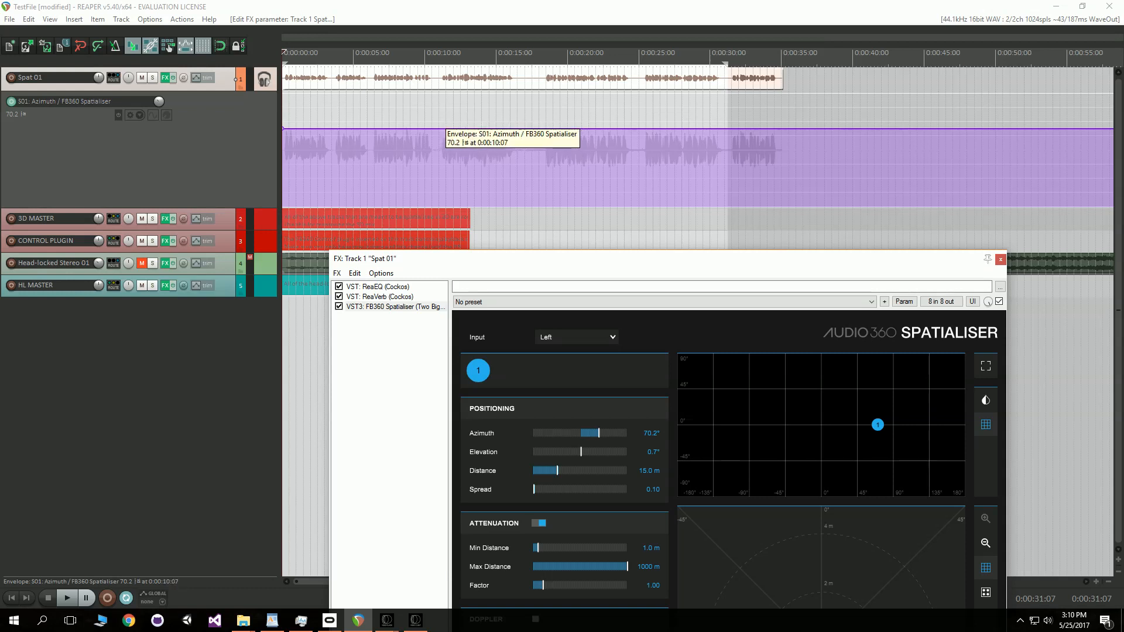
click(429, 128)
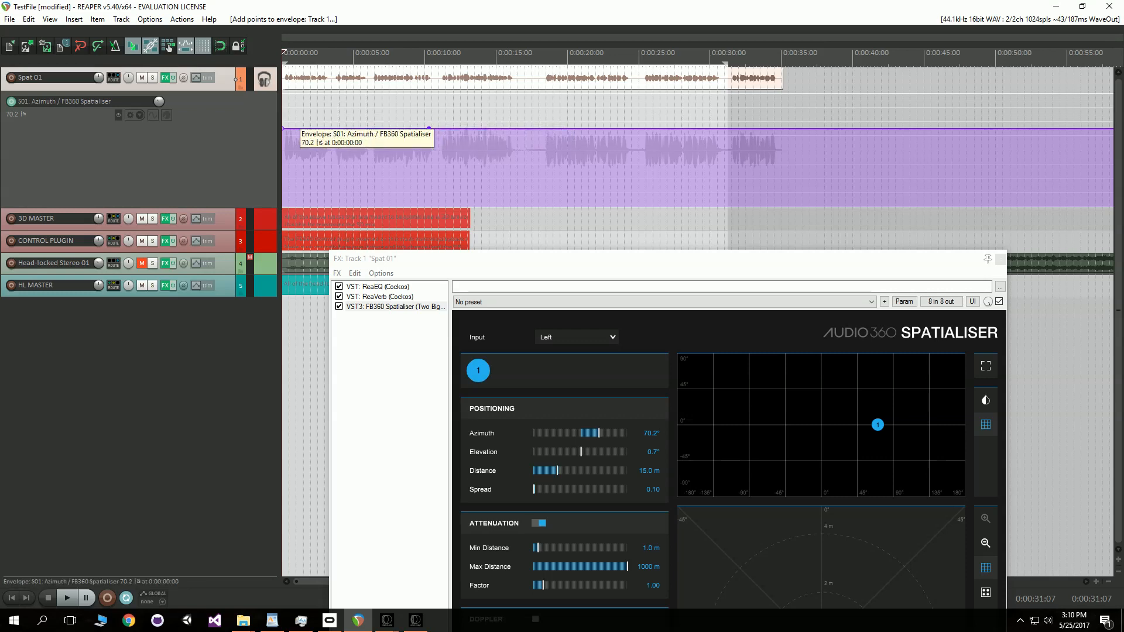
drag(282, 128, 282, 140)
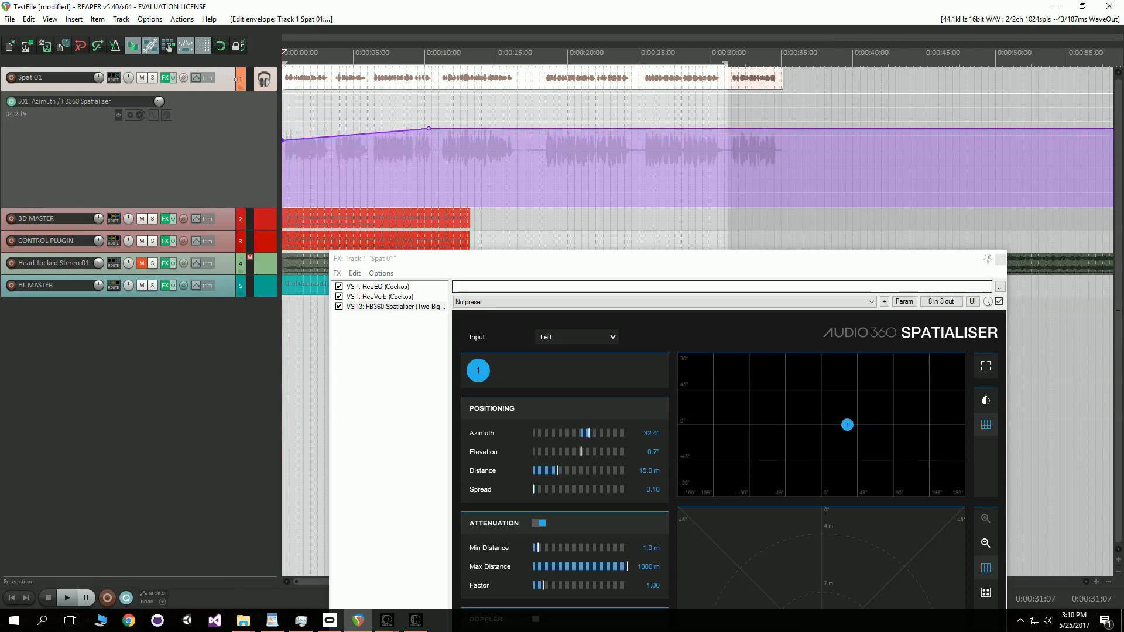
drag(516, 258, 540, 168)
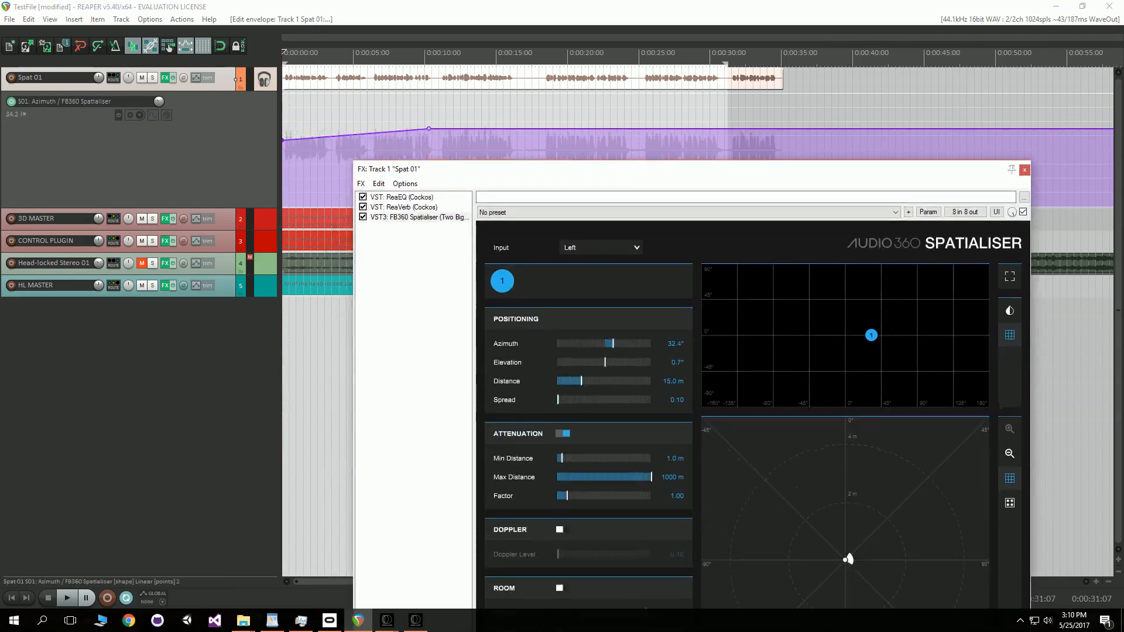
click(67, 597)
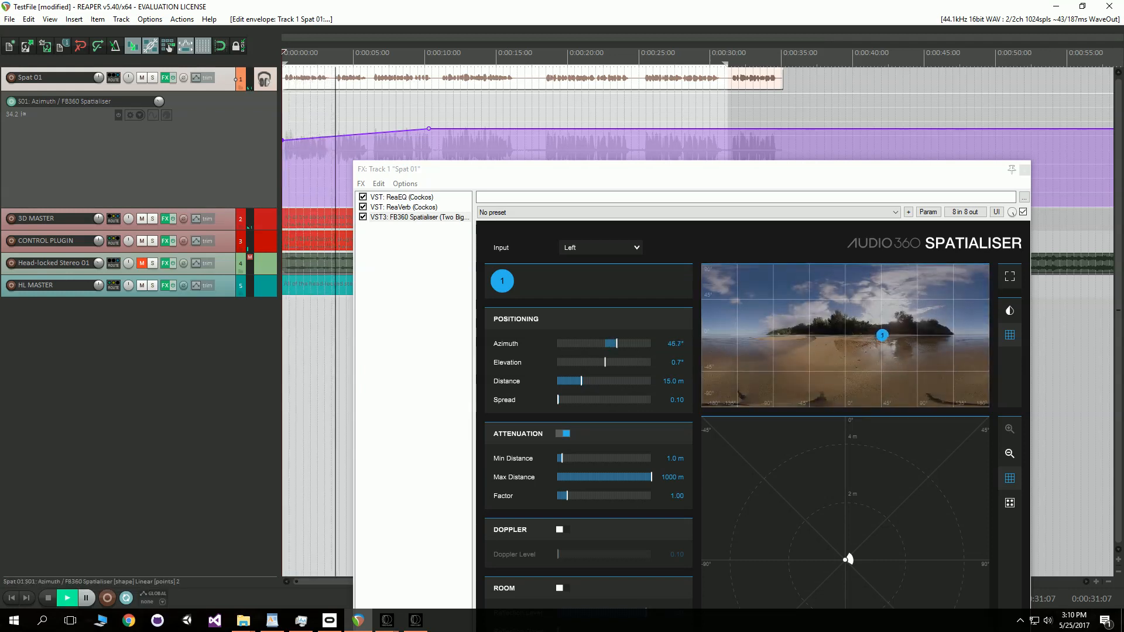
Step: Fine-tune the Azimuth envelope's first point, replaying from the start to compare the source's movement with the video
drag(283, 141, 283, 155)
click(67, 597)
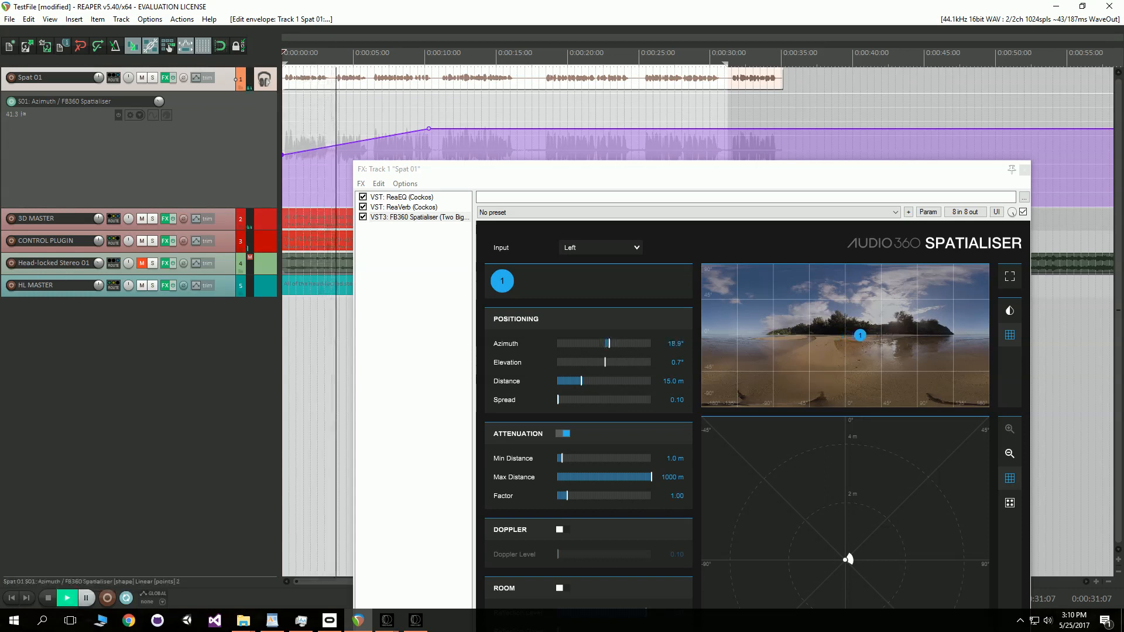
click(68, 598)
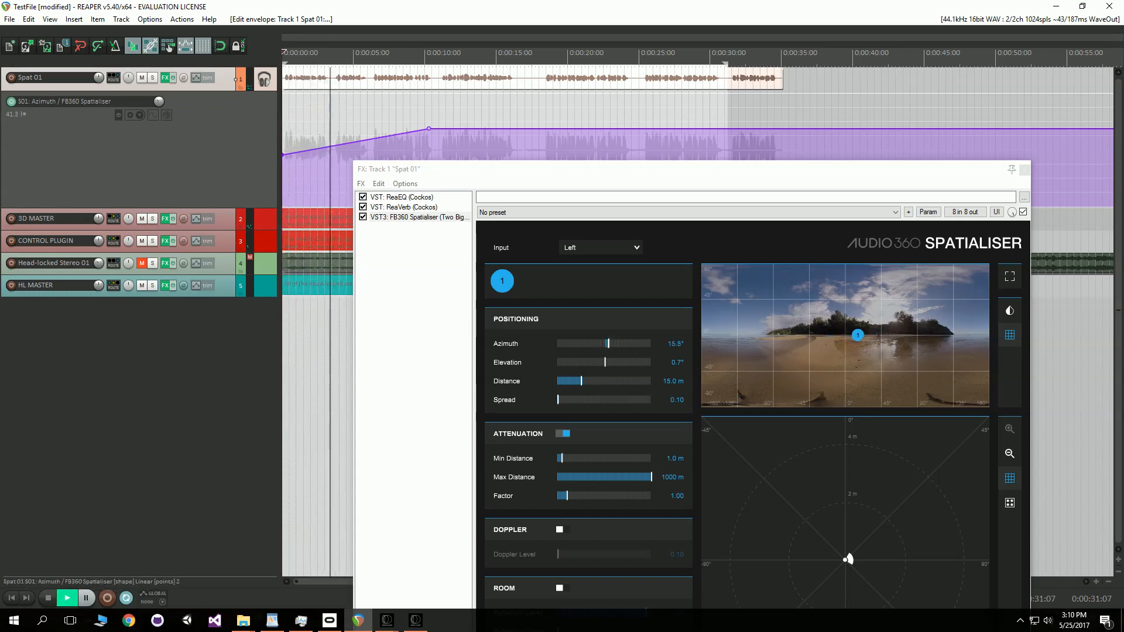
drag(284, 154, 284, 140)
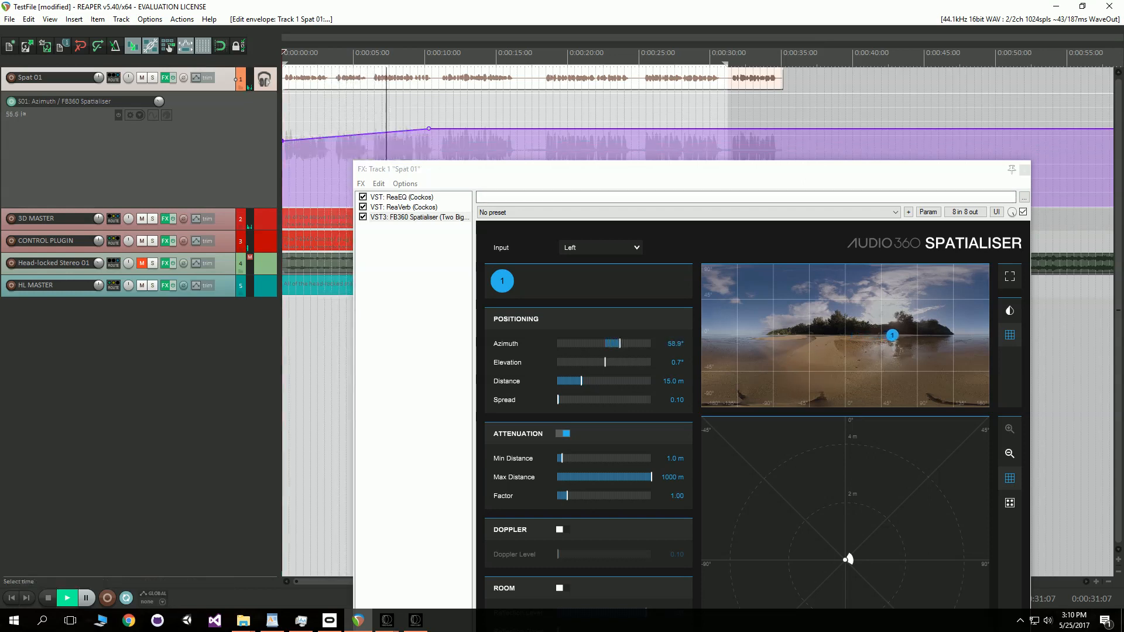
click(68, 597)
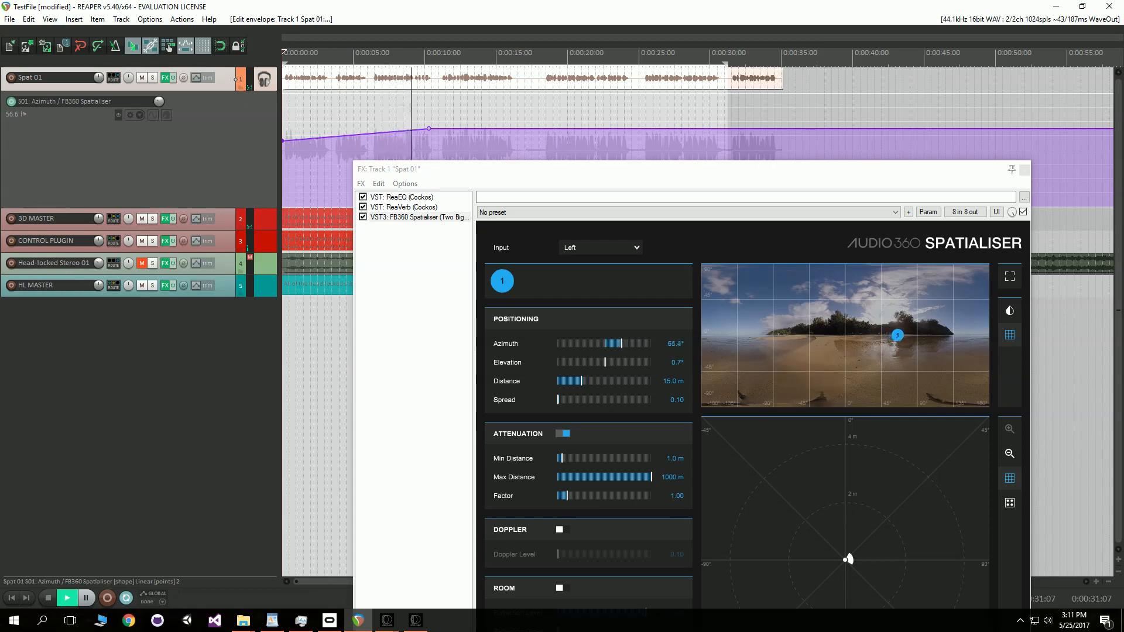
Step: Set the Spat 01 track's automation mode to Write and stop playback
drag(586, 169, 665, 113)
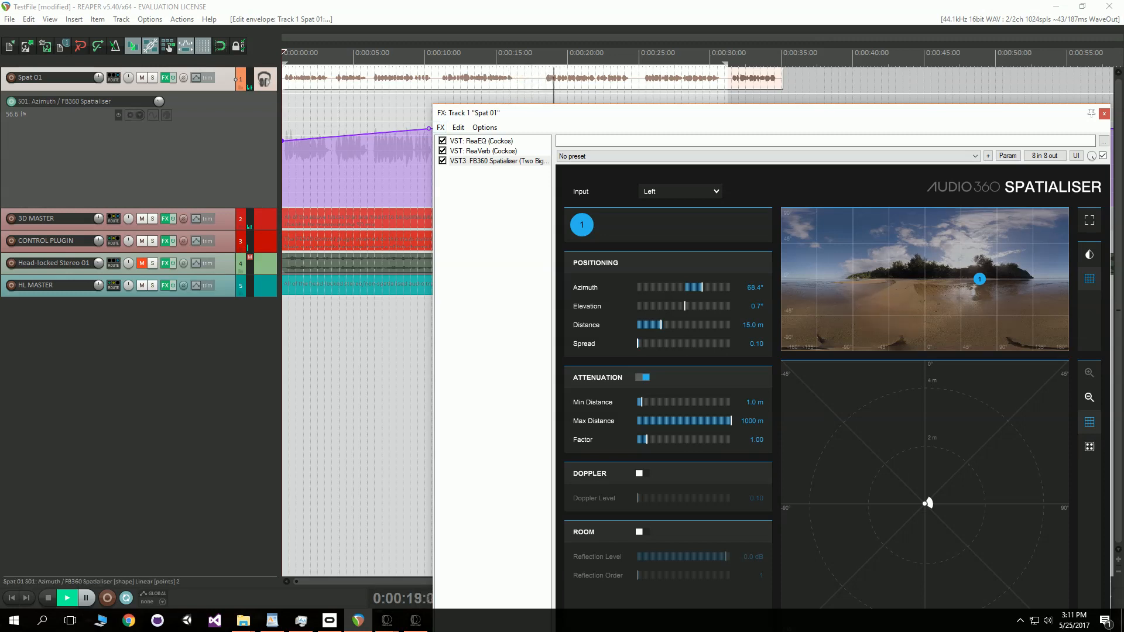
click(202, 78)
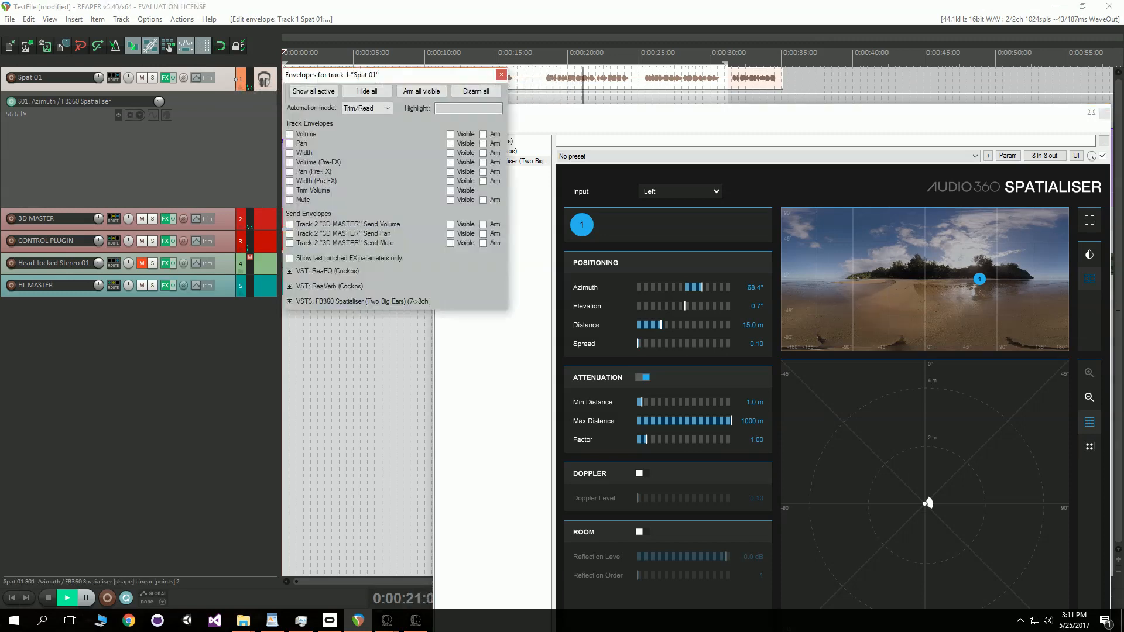
click(502, 75)
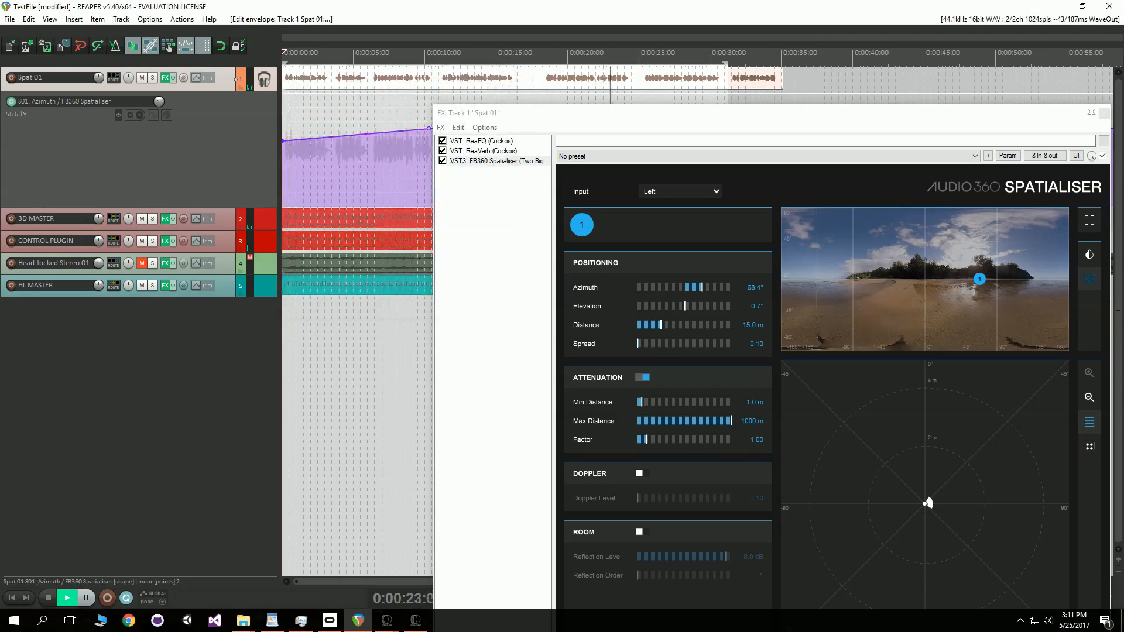
right_click(202, 78)
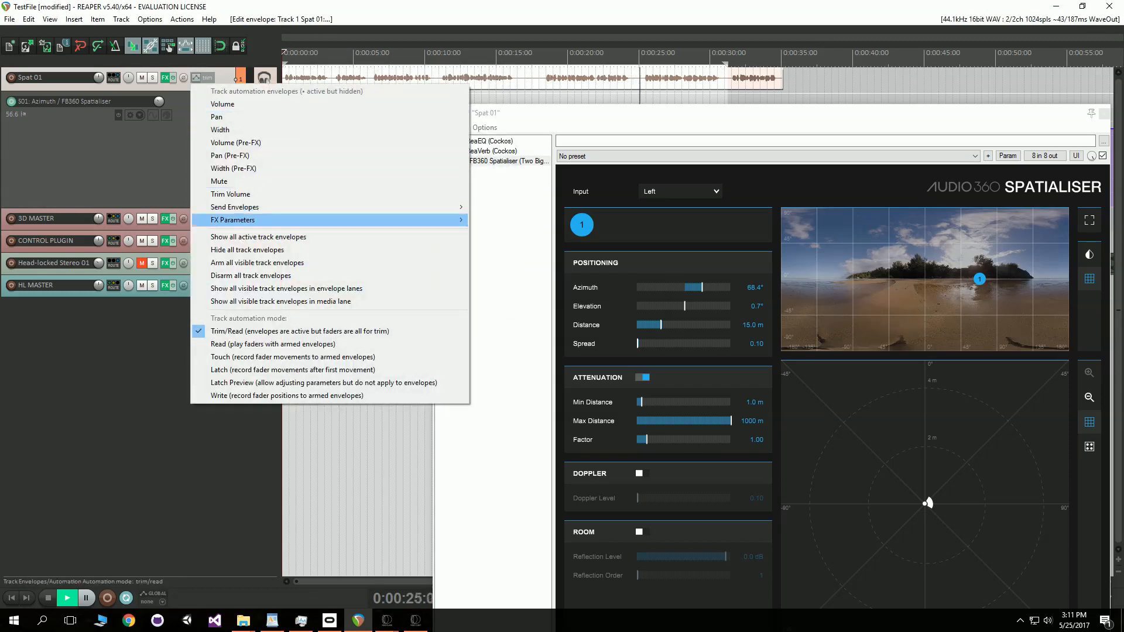
mouse_move(352, 219)
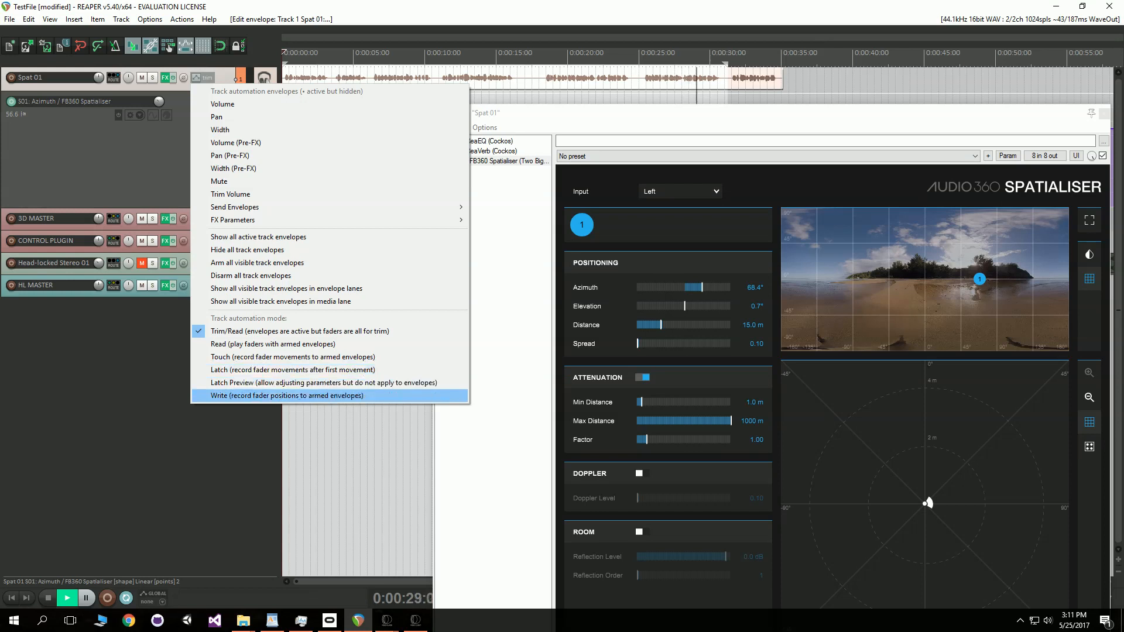
click(287, 396)
key(space)
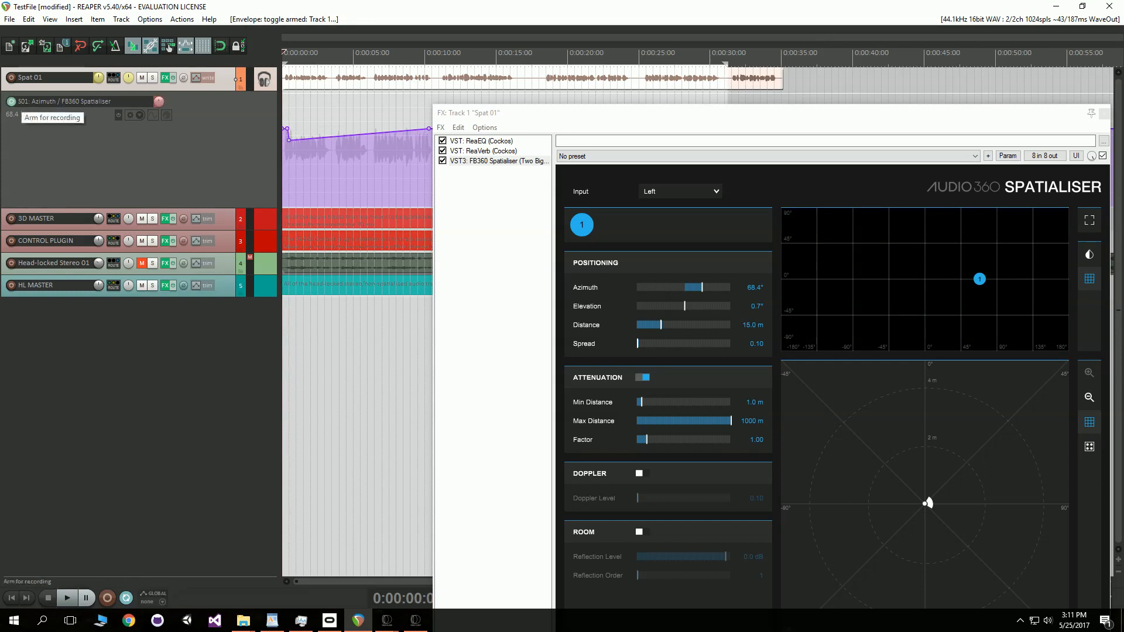
Step: Return the cursor to the project start and move the Spat 01 clip so it begins at about 0:00:05
drag(644, 113, 637, 142)
click(11, 598)
drag(644, 141, 564, 179)
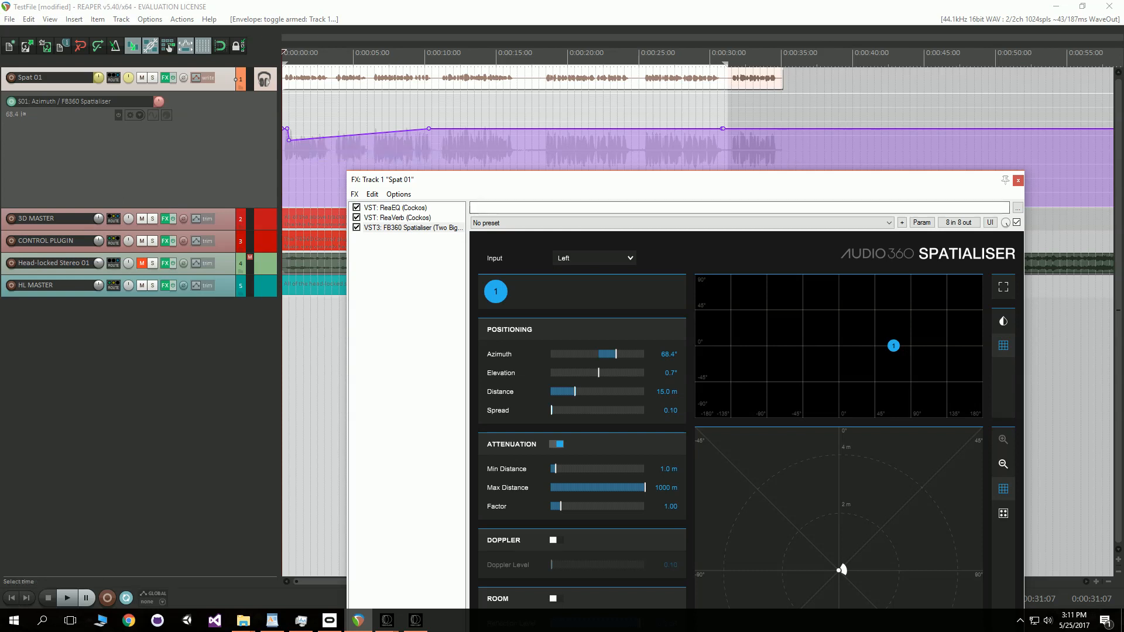
drag(346, 81, 414, 82)
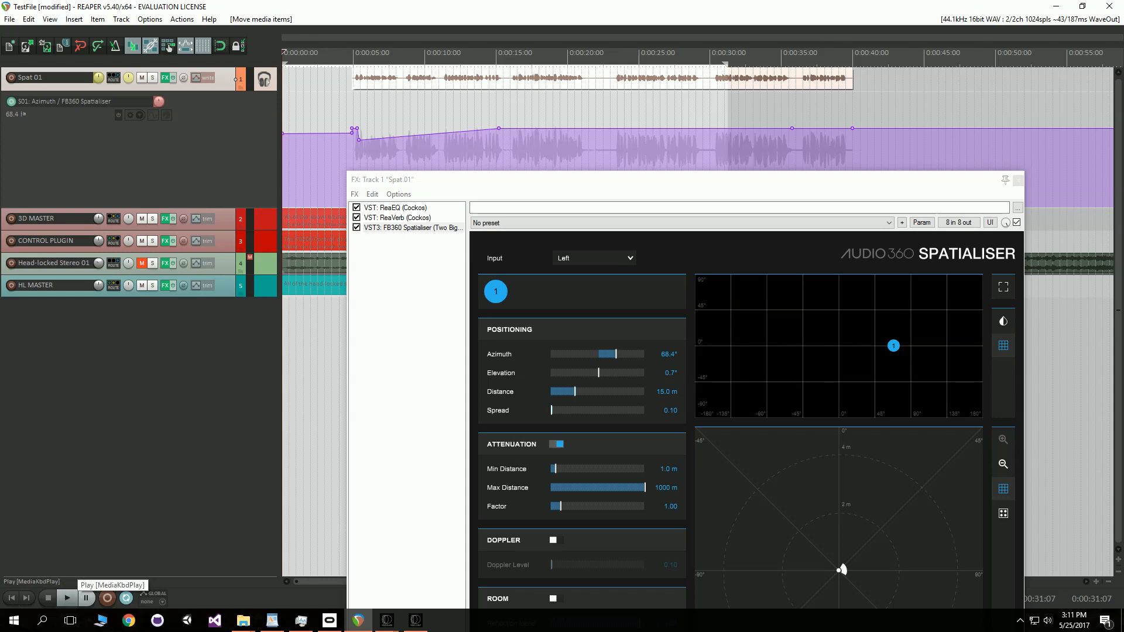
Step: Play from the project start and record a first pass of azimuth automation by moving the source along with the people, then stop
click(68, 597)
mouse_move(893, 345)
mouse_down()
mouse_move(861, 344)
mouse_move(890, 346)
mouse_up()
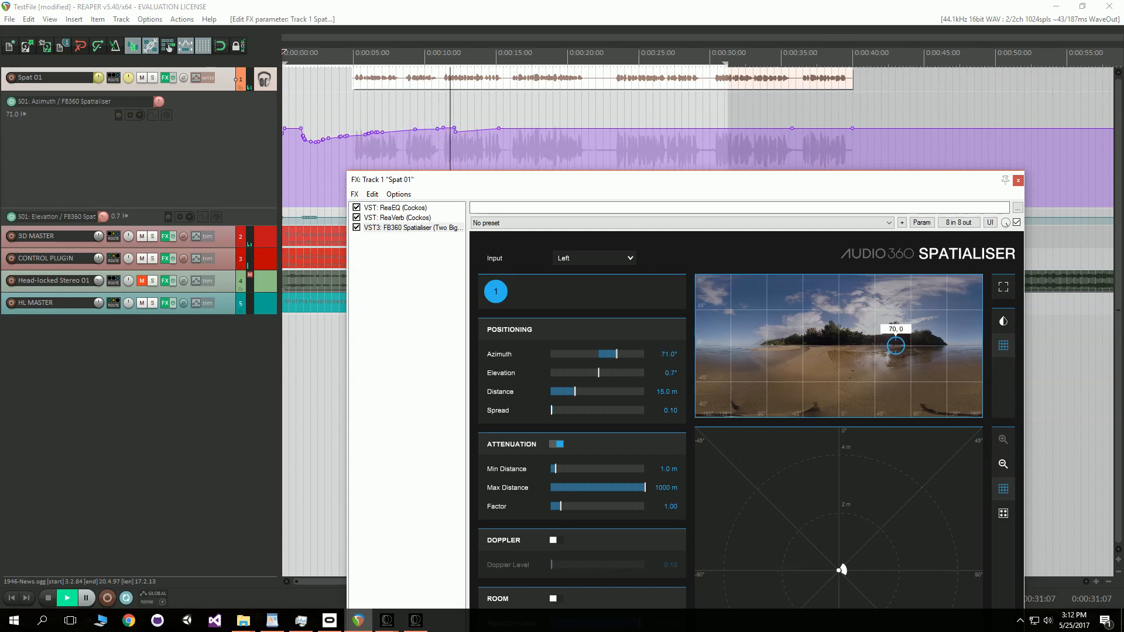
drag(899, 346, 897, 346)
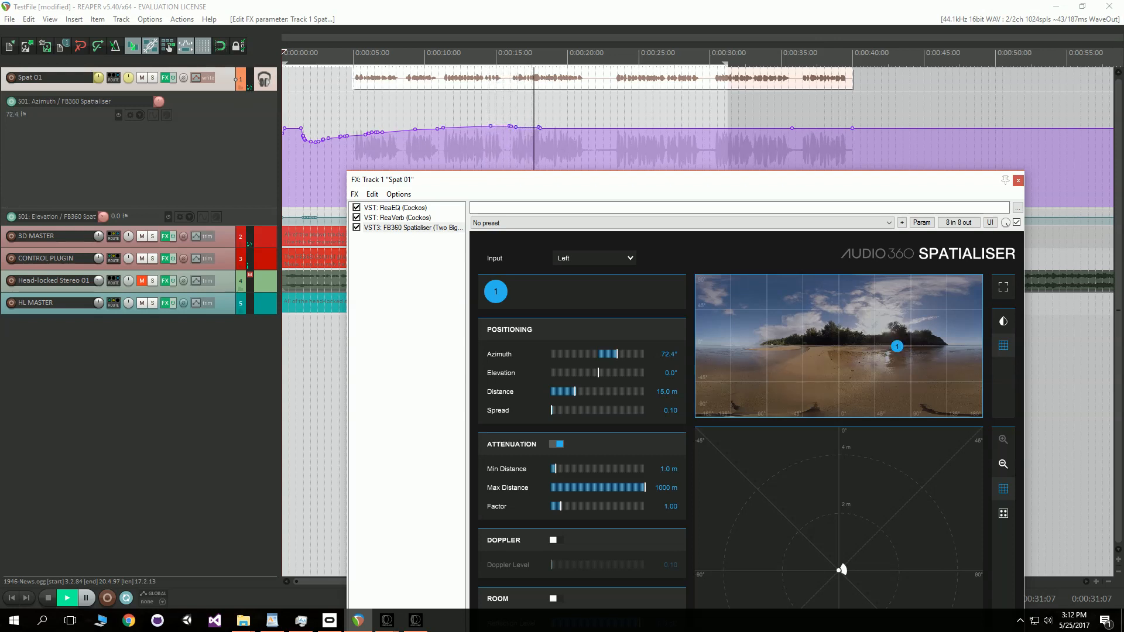
click(48, 598)
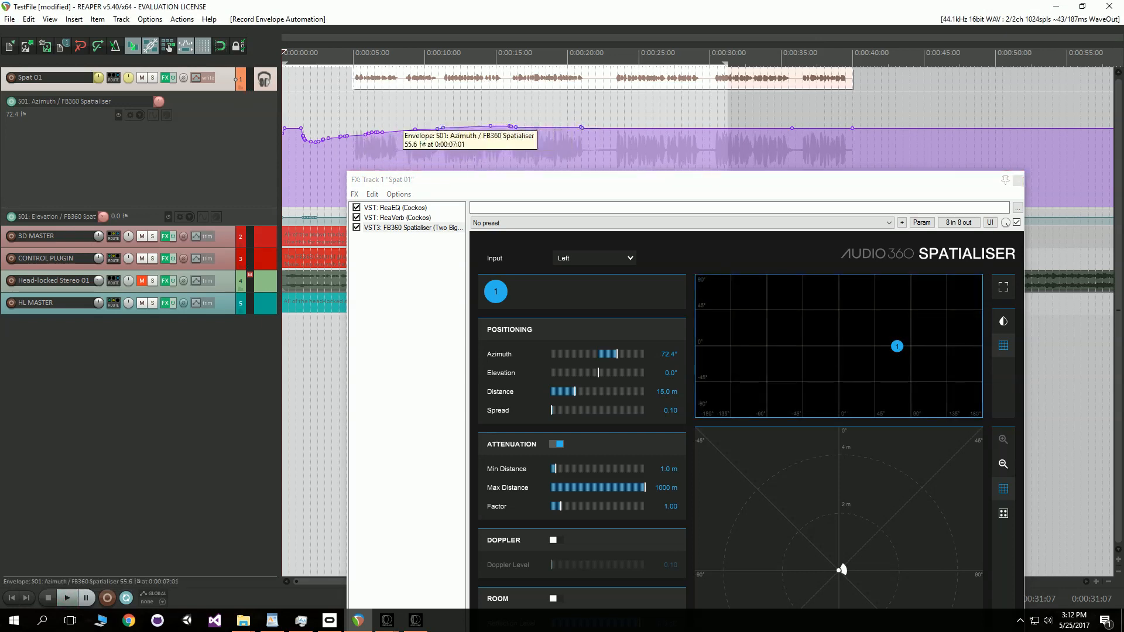
Step: Switch to the VideoClient, play the project from the start to compare the source's movement with the people, and stop playback
drag(421, 179, 439, 126)
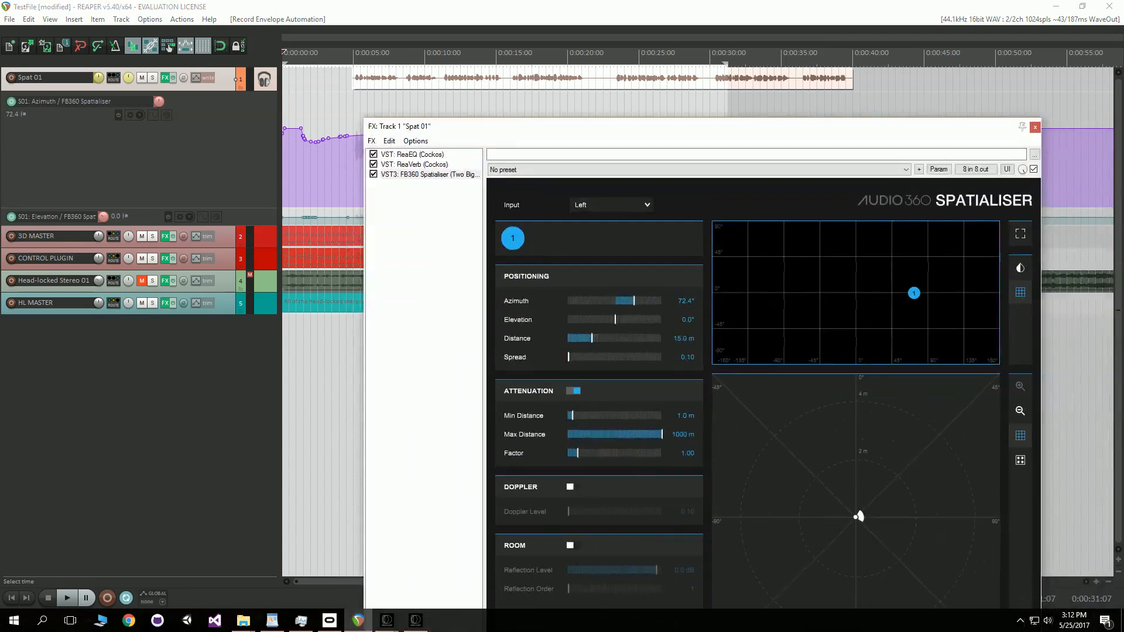
click(415, 621)
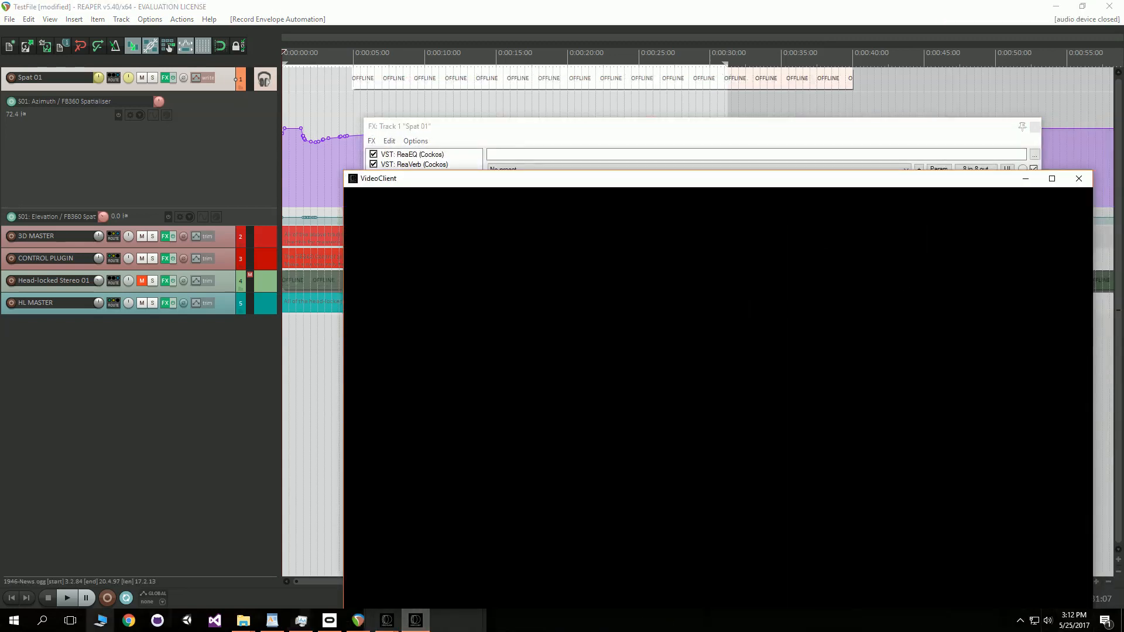
click(68, 598)
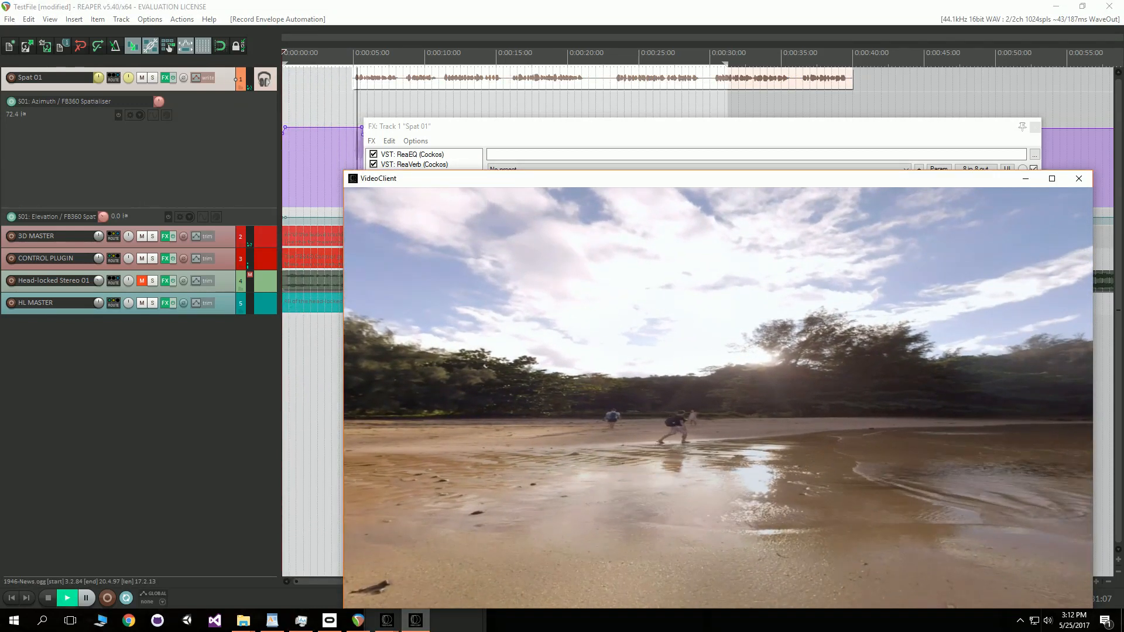
key(alt+Tab)
key(space)
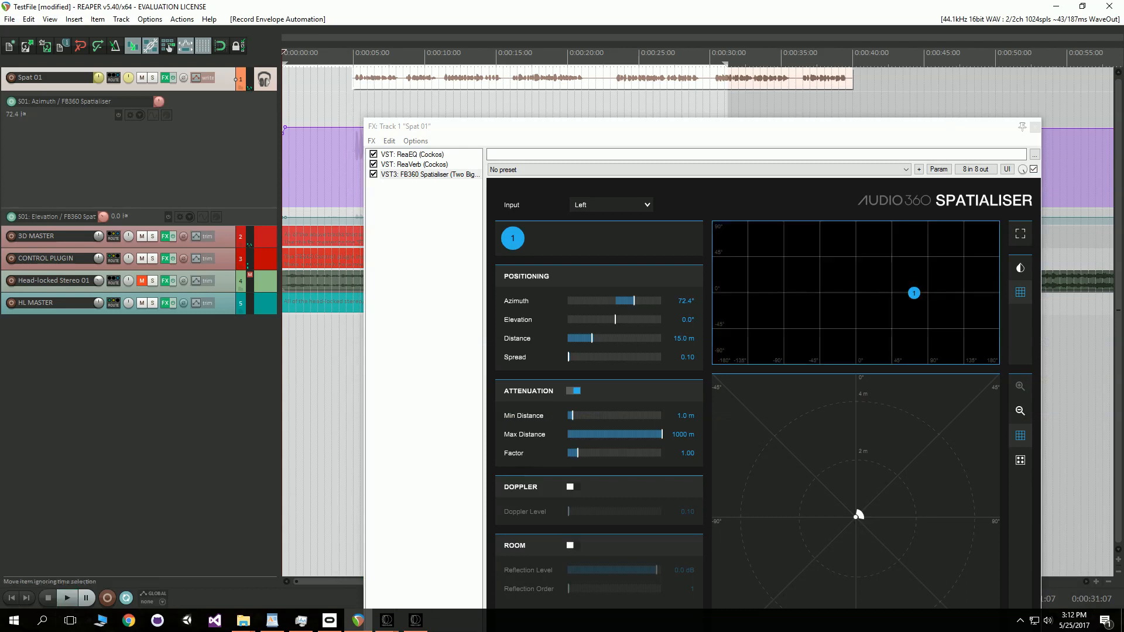
Step: Re-record the Spat 01 azimuth from the project start by moving the source along with the people, ending at about 72.4°
drag(585, 126, 536, 260)
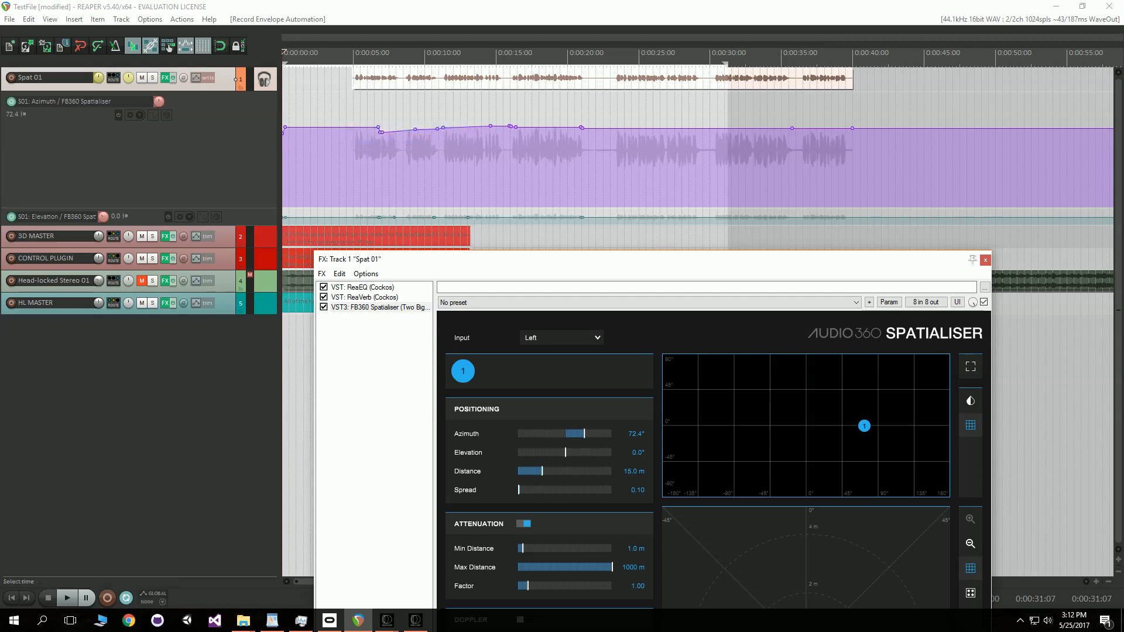
drag(504, 259, 534, 234)
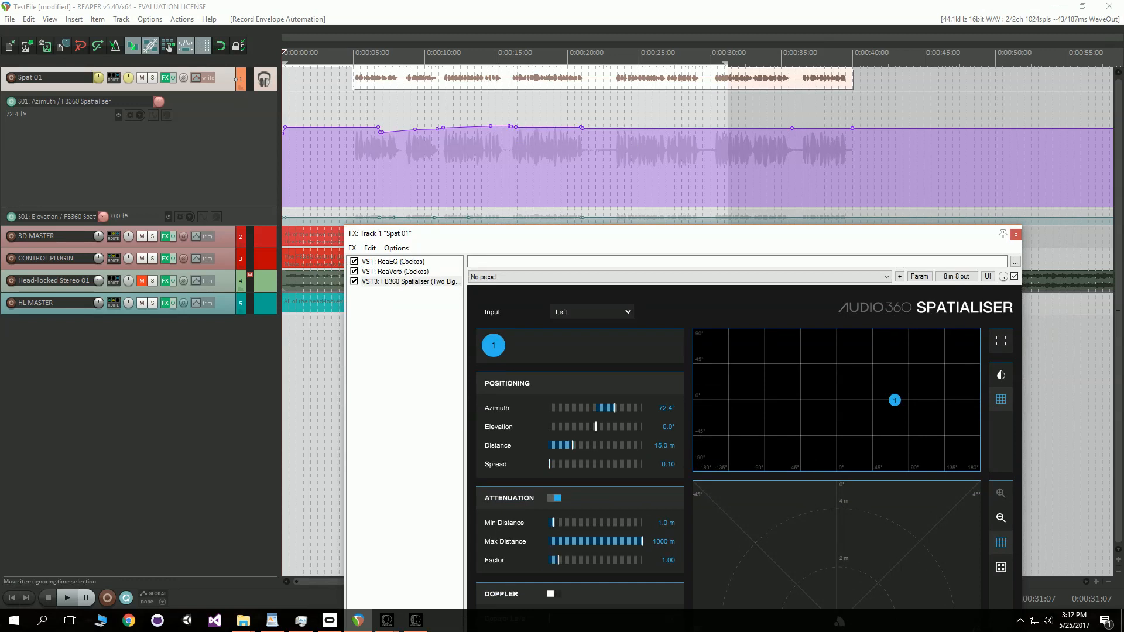
click(67, 599)
mouse_move(894, 400)
mouse_down()
mouse_move(848, 398)
mouse_move(895, 399)
mouse_up()
click(48, 597)
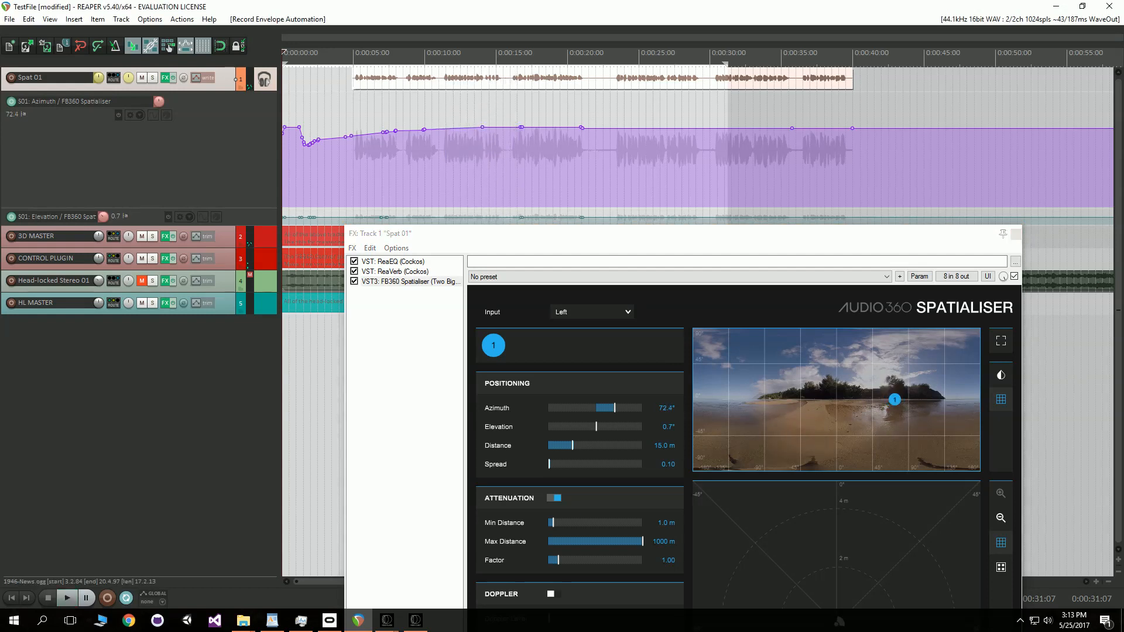
Step: Set the Spat 01 track's automation mode to Trim/Read, play the recorded movement against the 360 video, and stop
click(208, 77)
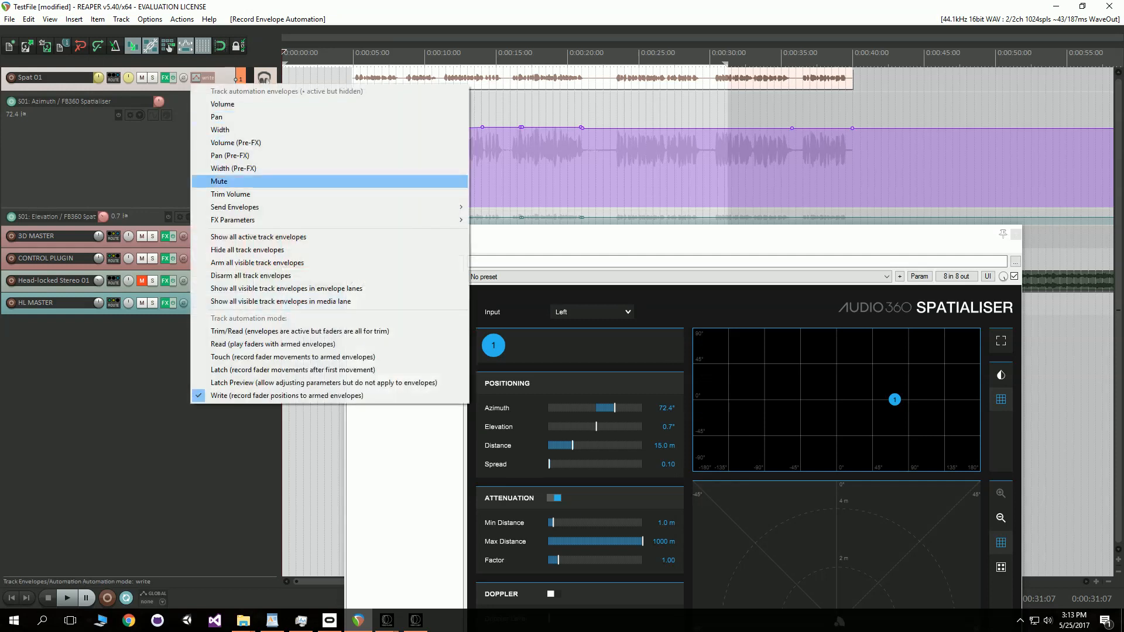
click(221, 88)
click(222, 138)
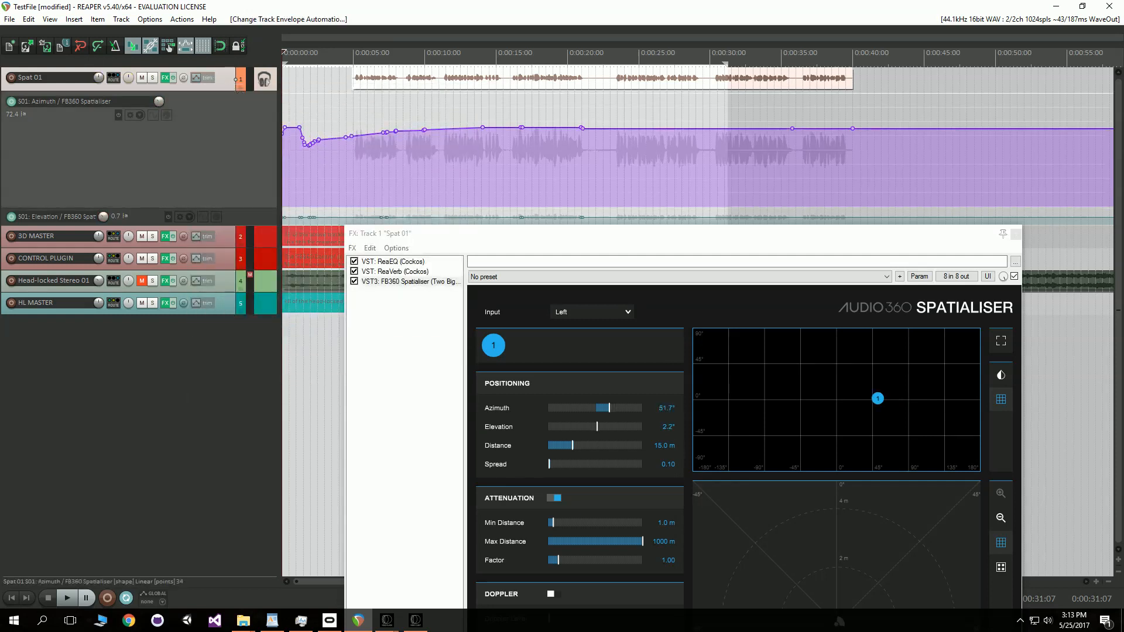
key(space)
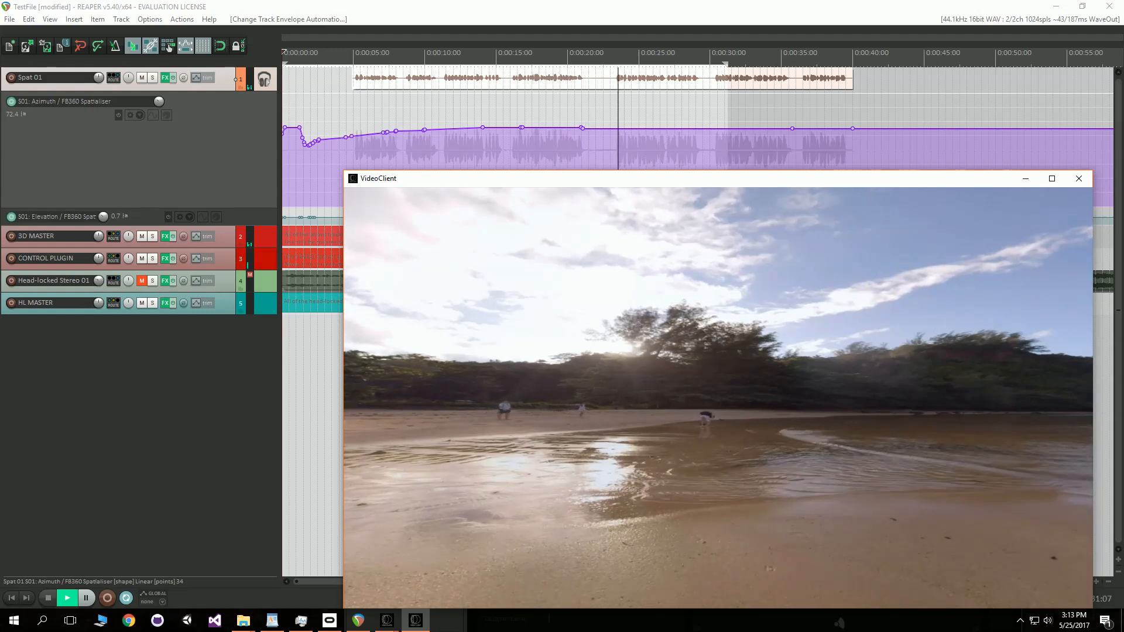
click(48, 597)
Step: Enable the FB360 Spatialiser's S01: Distance envelope on the Spat 01 track
click(205, 77)
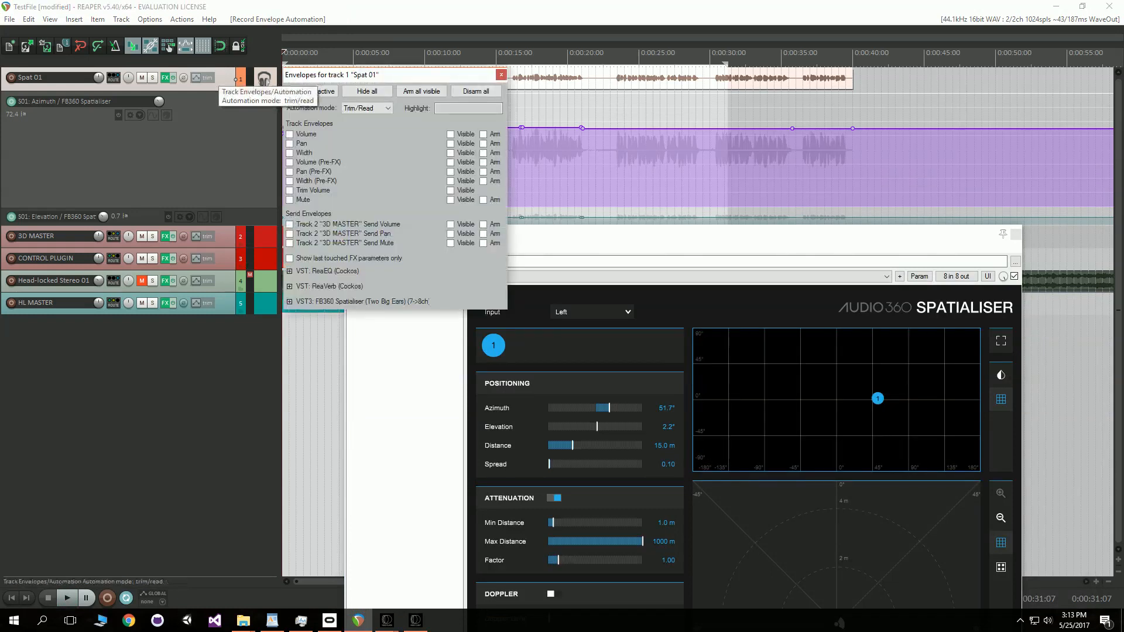
right_click(206, 78)
click(206, 78)
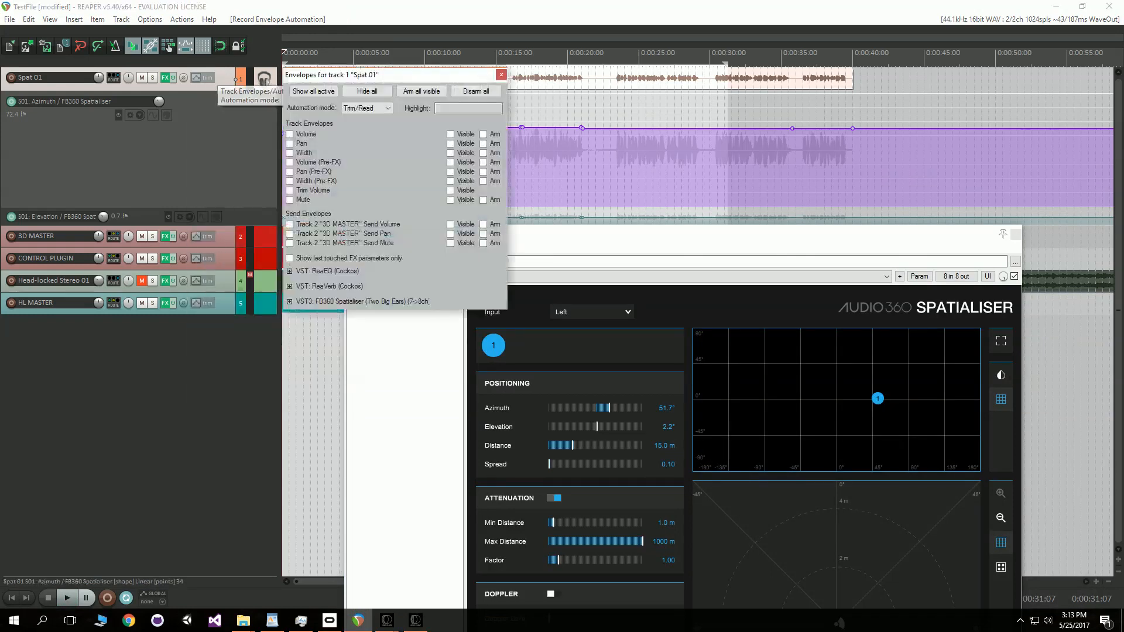
click(289, 302)
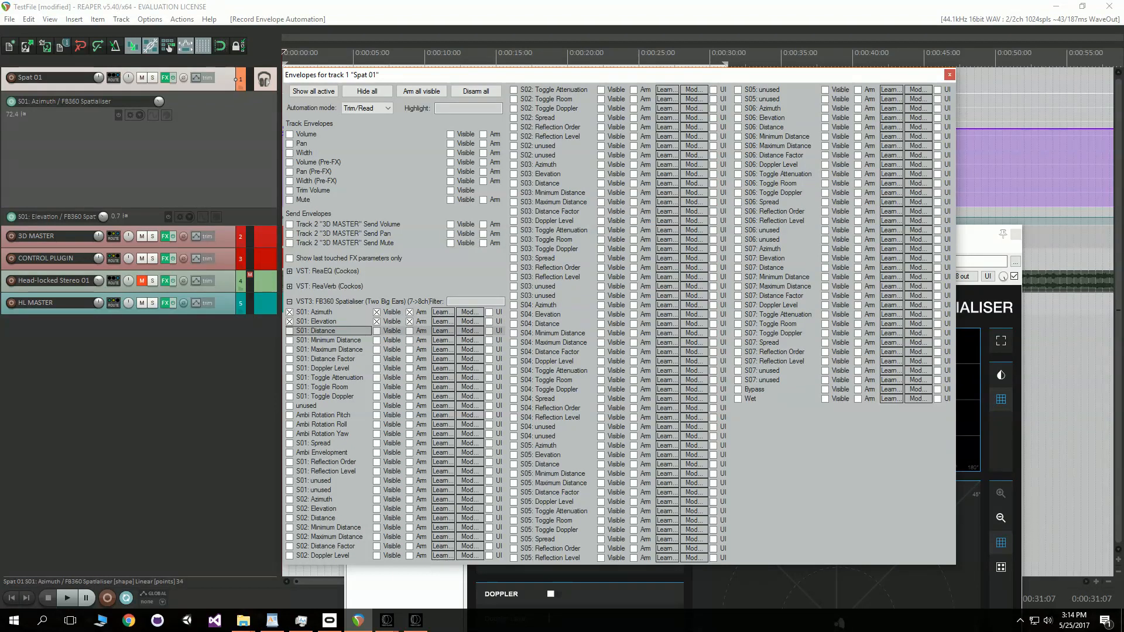
click(289, 331)
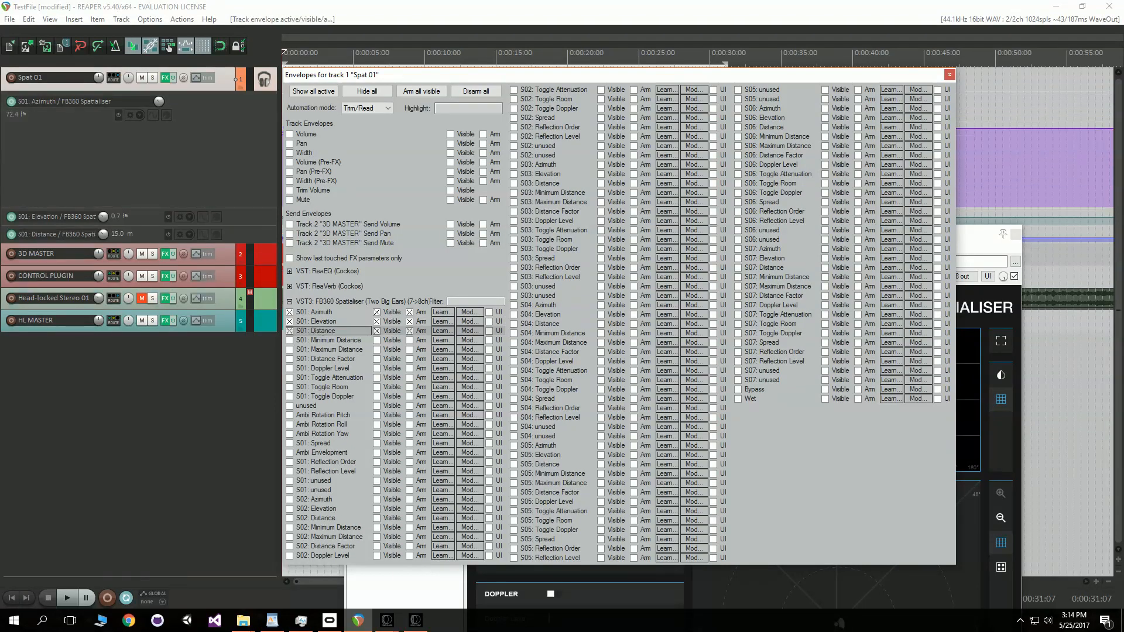
drag(483, 75, 509, 439)
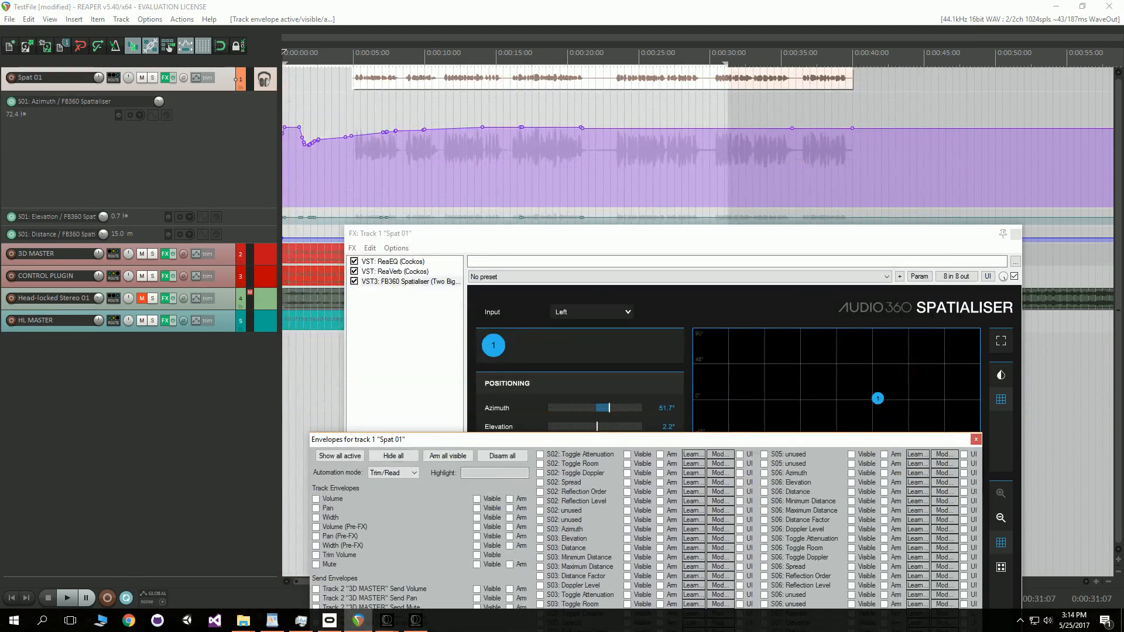
Step: Show ReaVerb in the Spat 01 effects chain and enable its Wet and Dry envelopes
drag(421, 233, 410, 202)
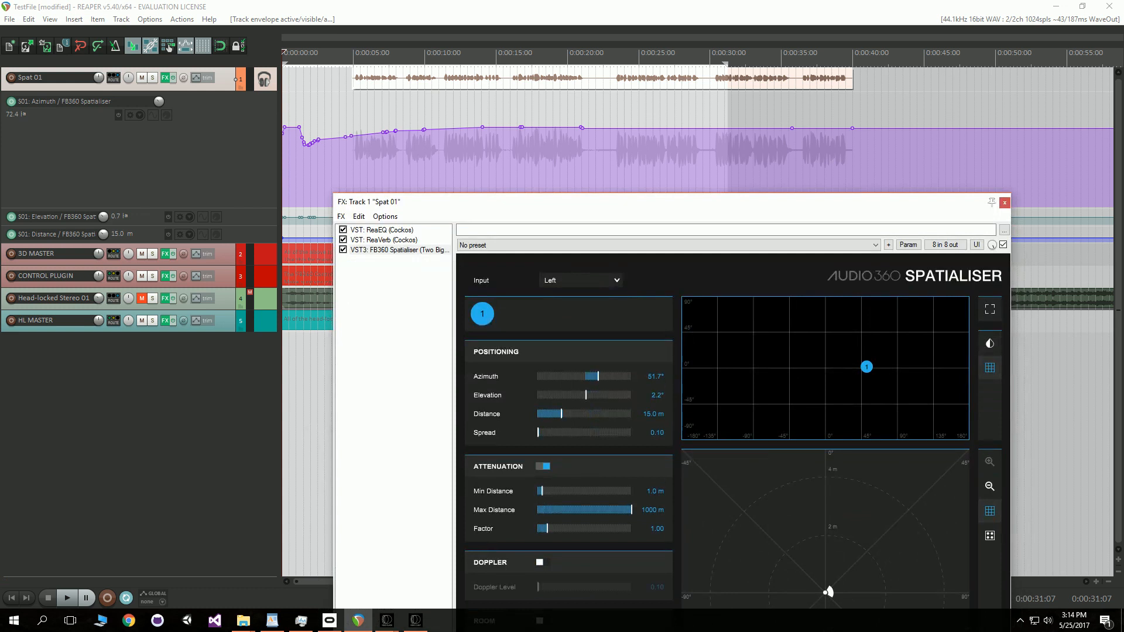
drag(425, 202, 502, 170)
click(462, 208)
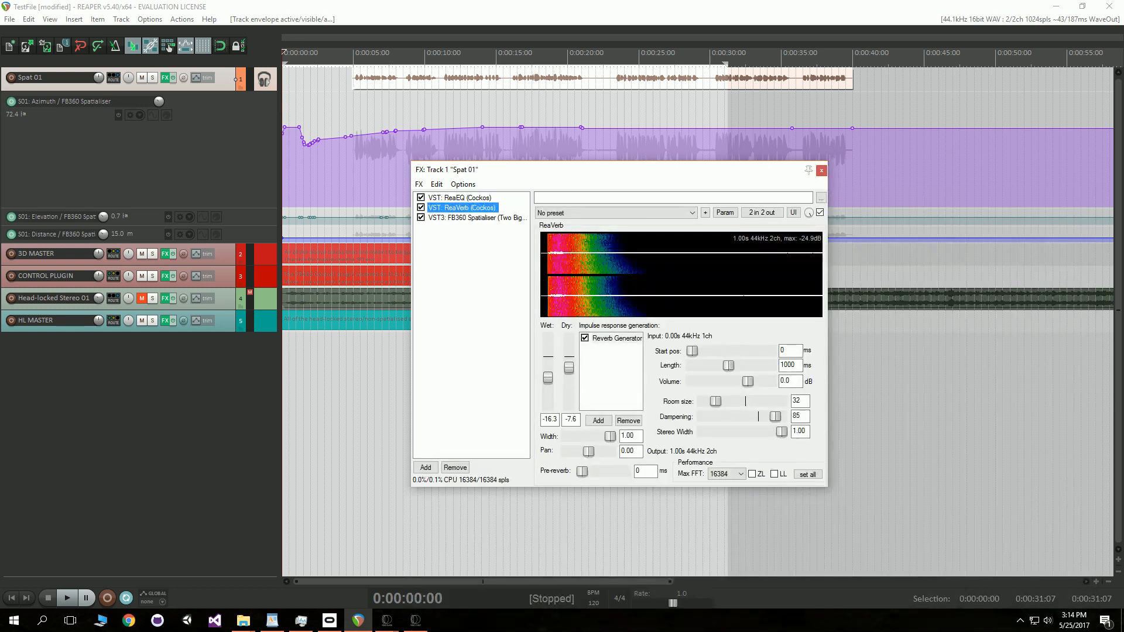
click(196, 77)
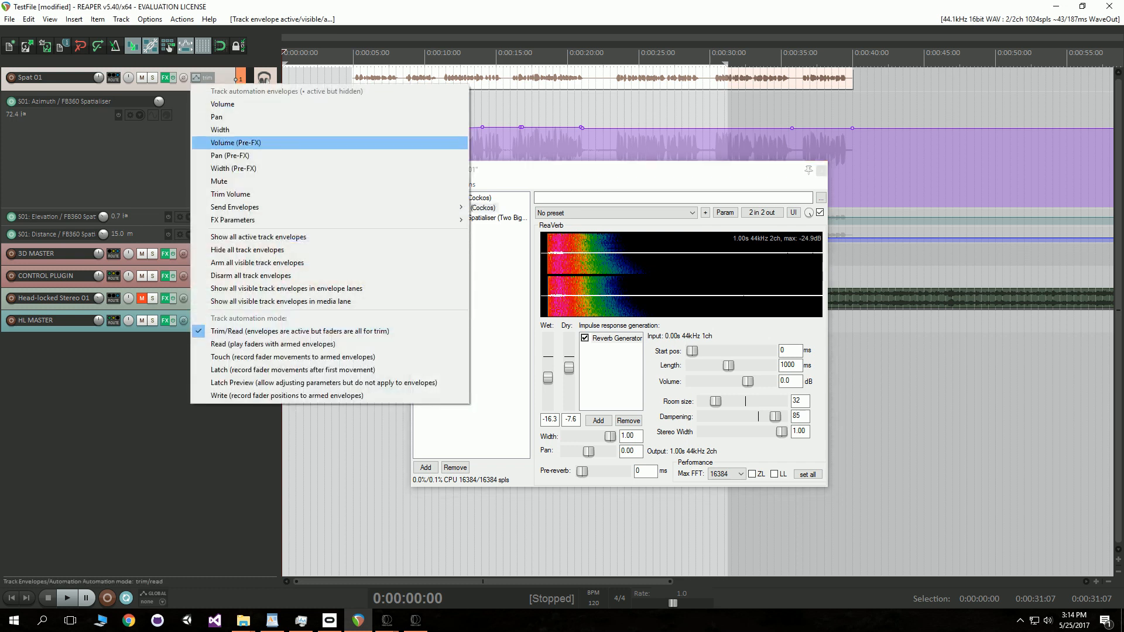
click(197, 77)
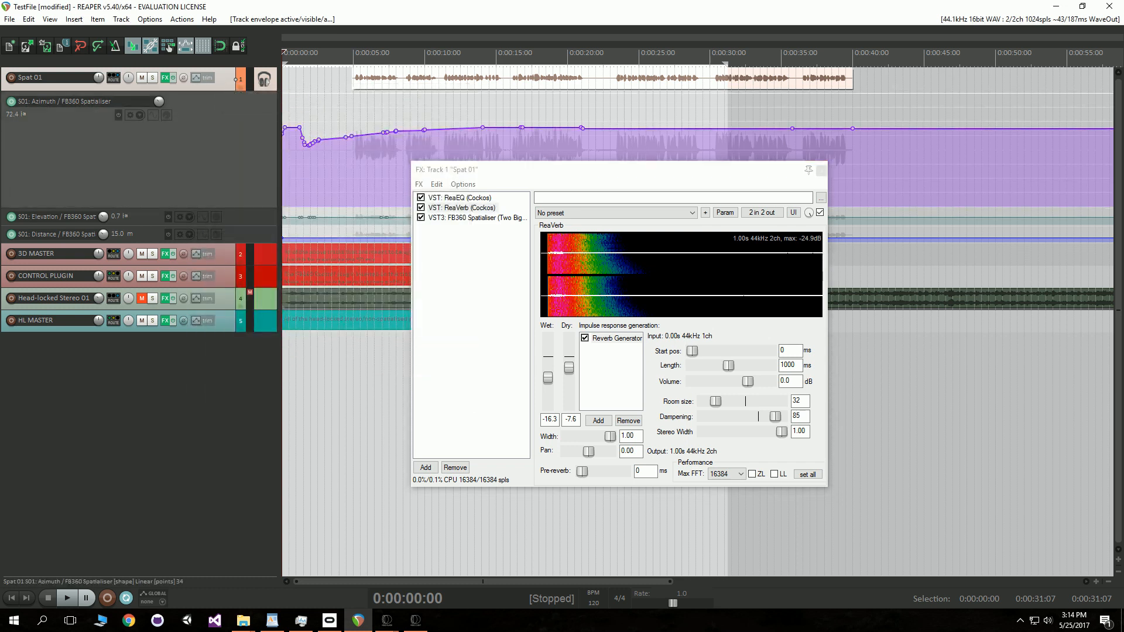
click(197, 78)
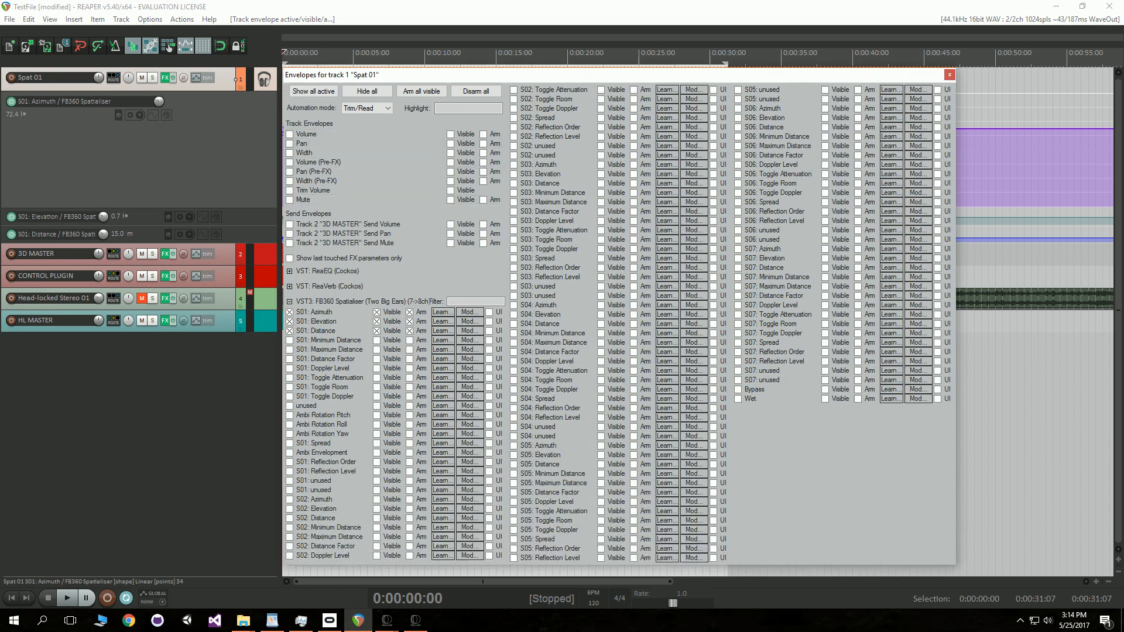
click(290, 301)
click(290, 287)
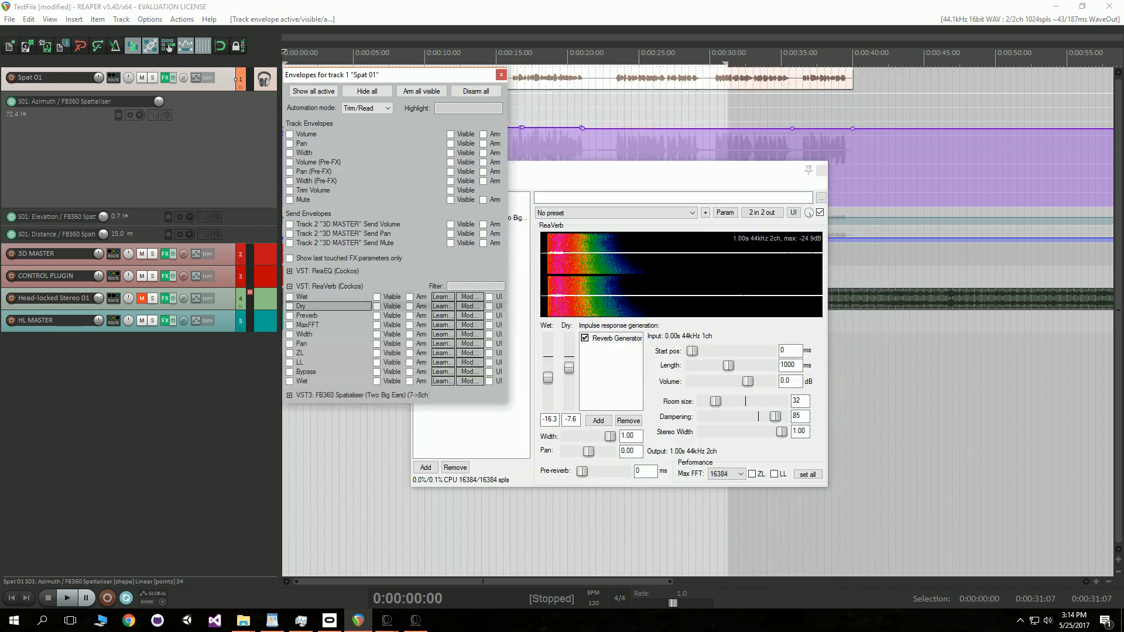
click(290, 297)
click(289, 306)
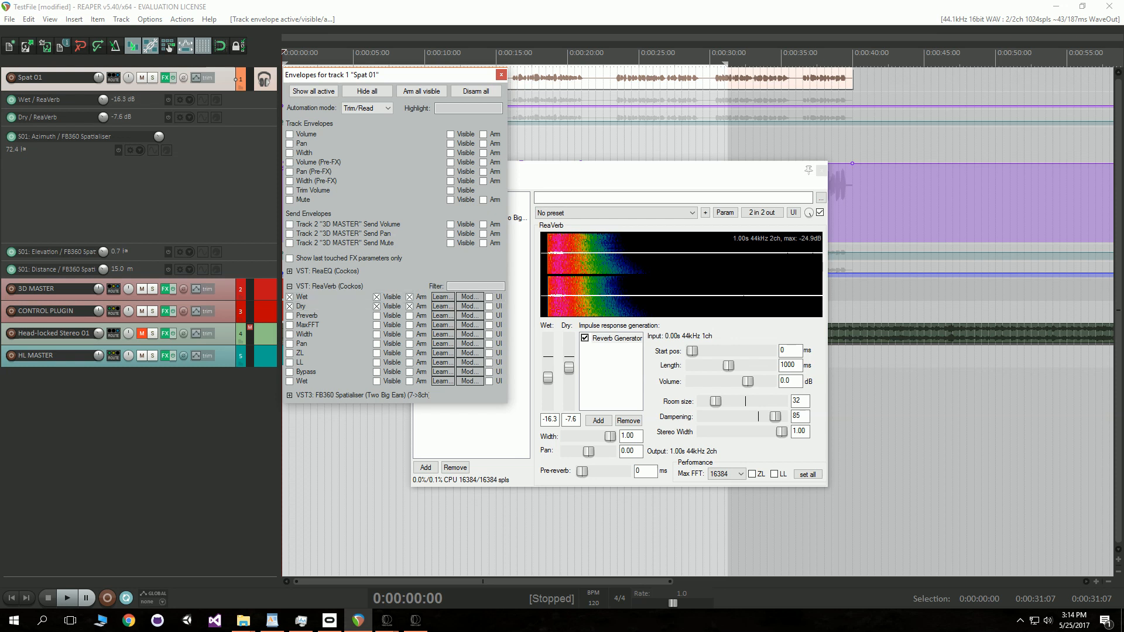
drag(319, 75, 590, 286)
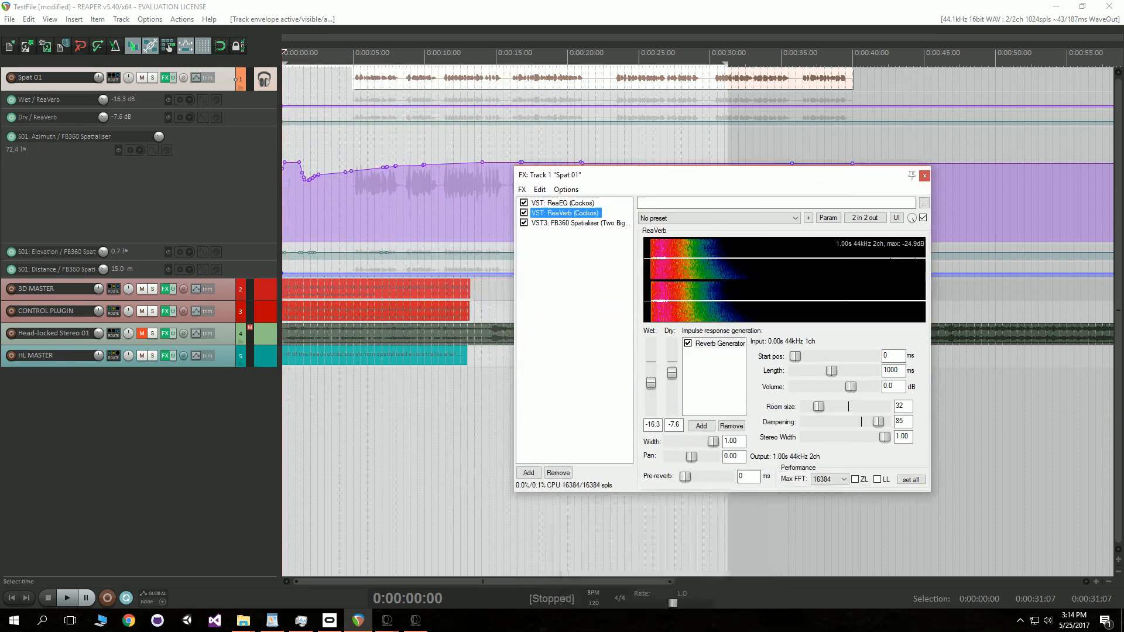
Step: Show ReaEQ in the Spat 01 effects chain, enable its Freq-High Shelf envelope, and close the envelope list
drag(674, 175, 837, 176)
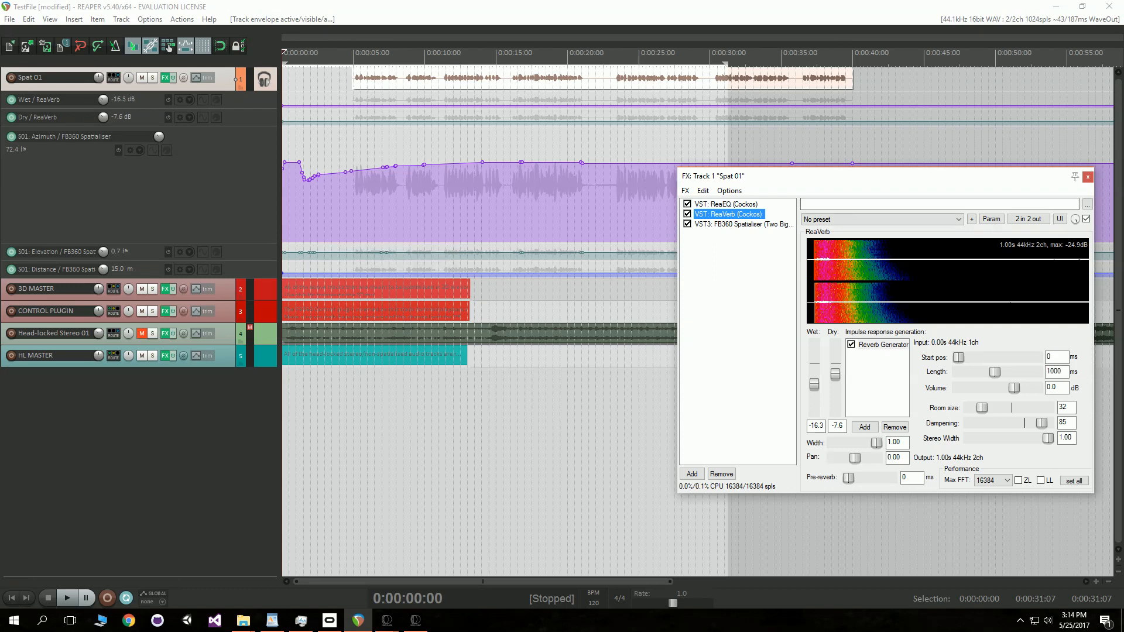
click(726, 204)
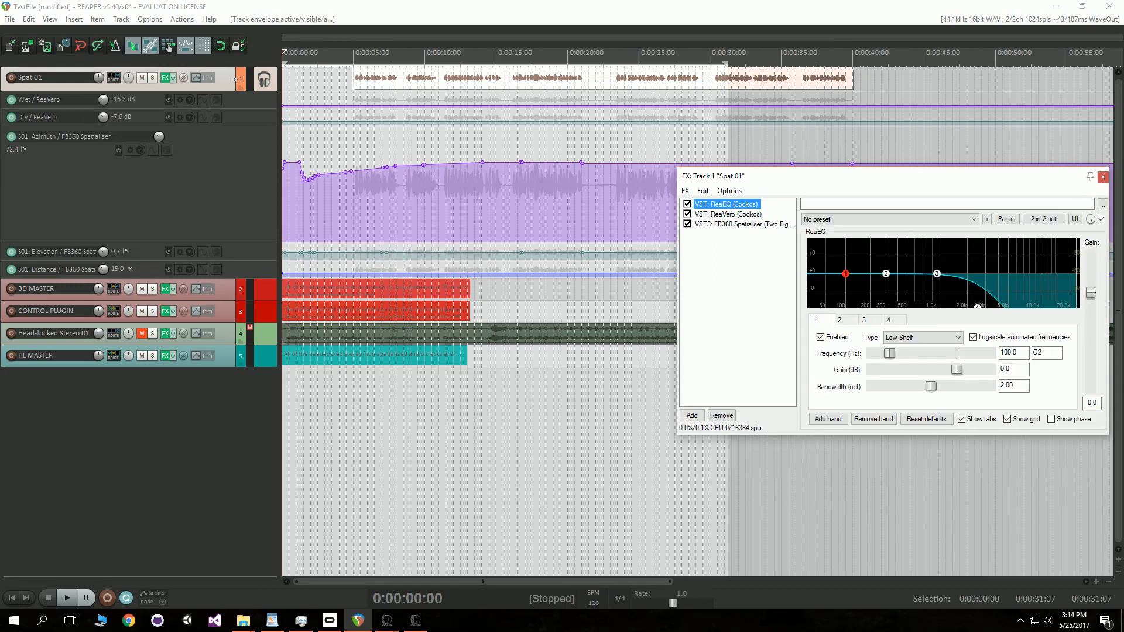
click(166, 78)
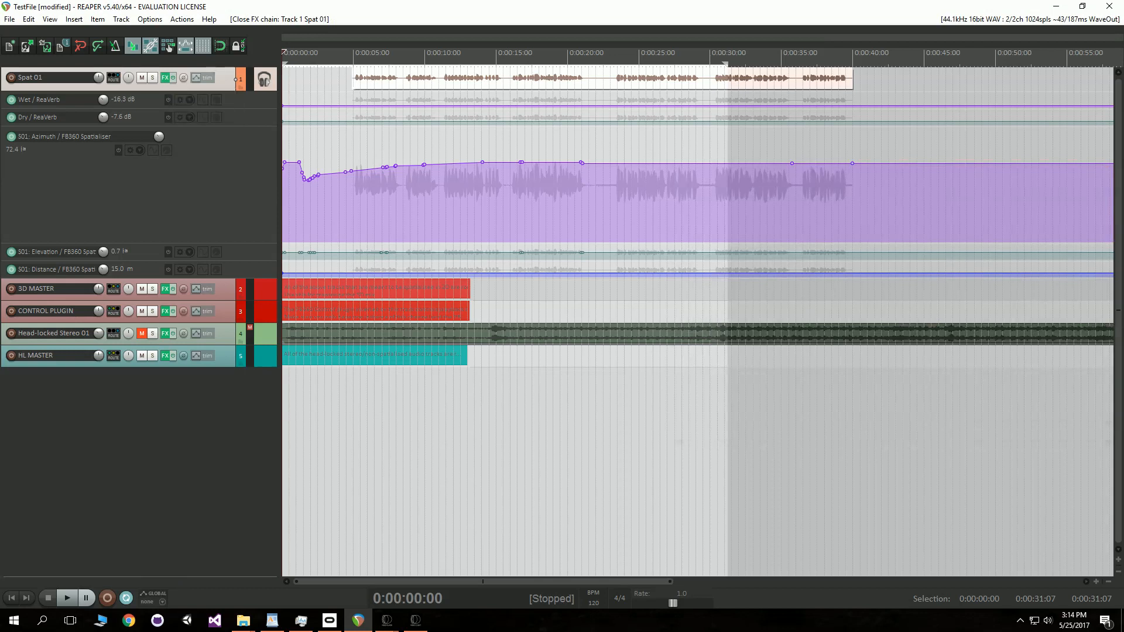
click(196, 78)
click(211, 89)
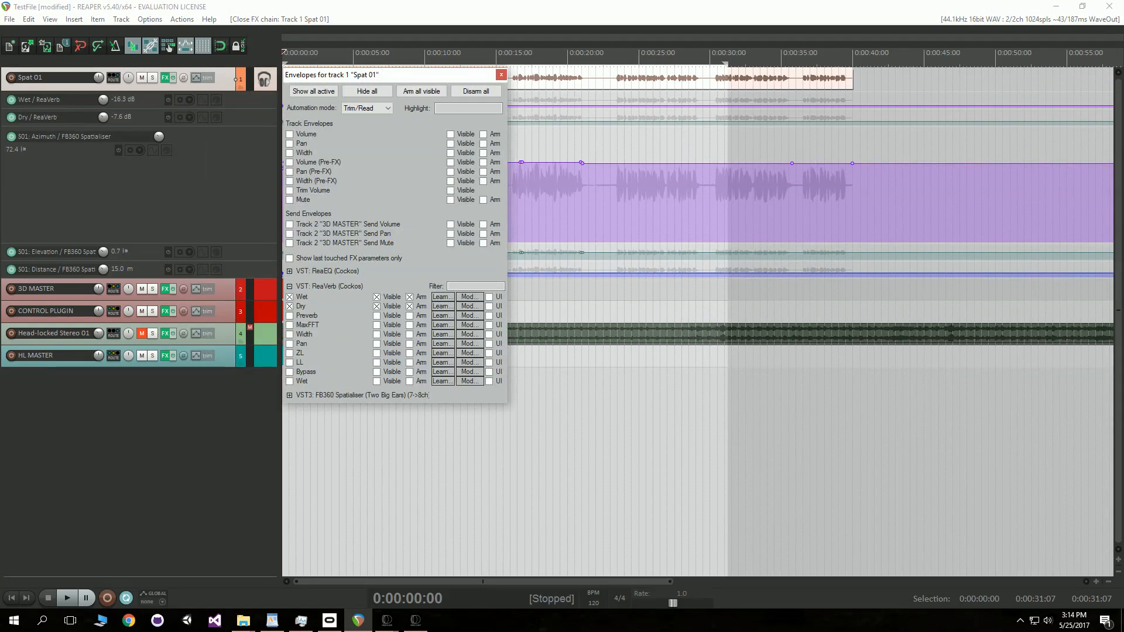
click(290, 271)
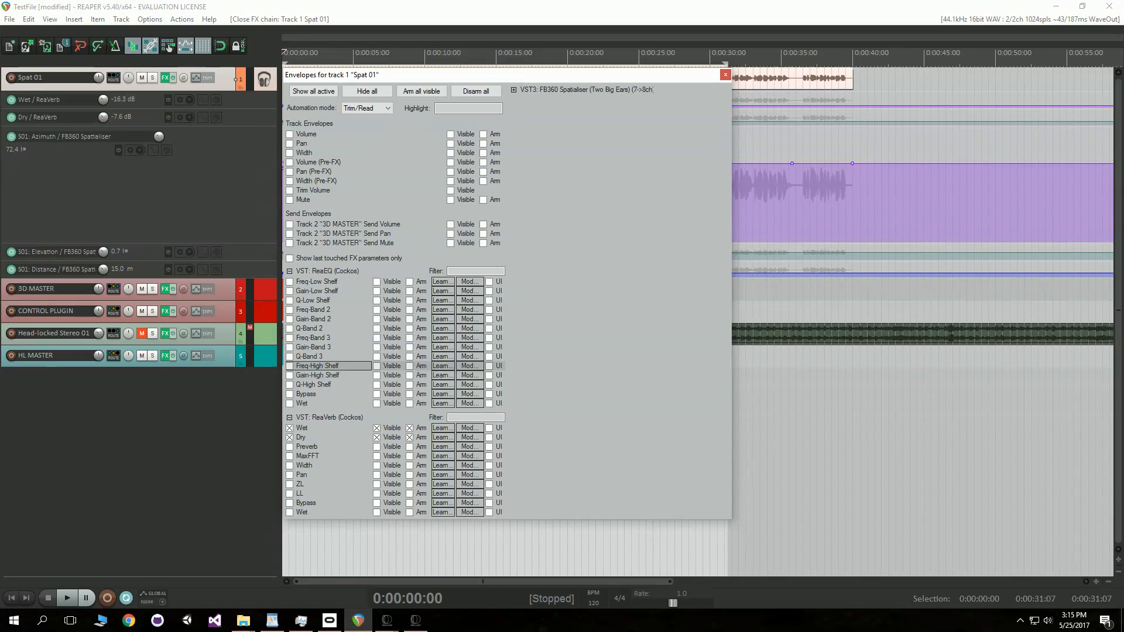
click(316, 366)
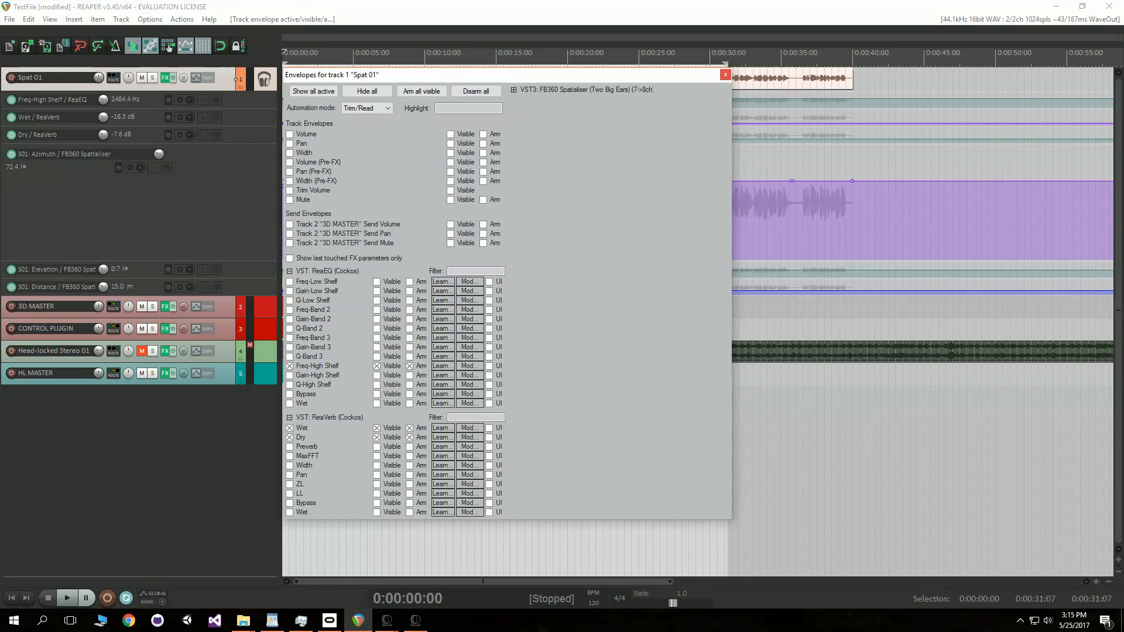
click(725, 75)
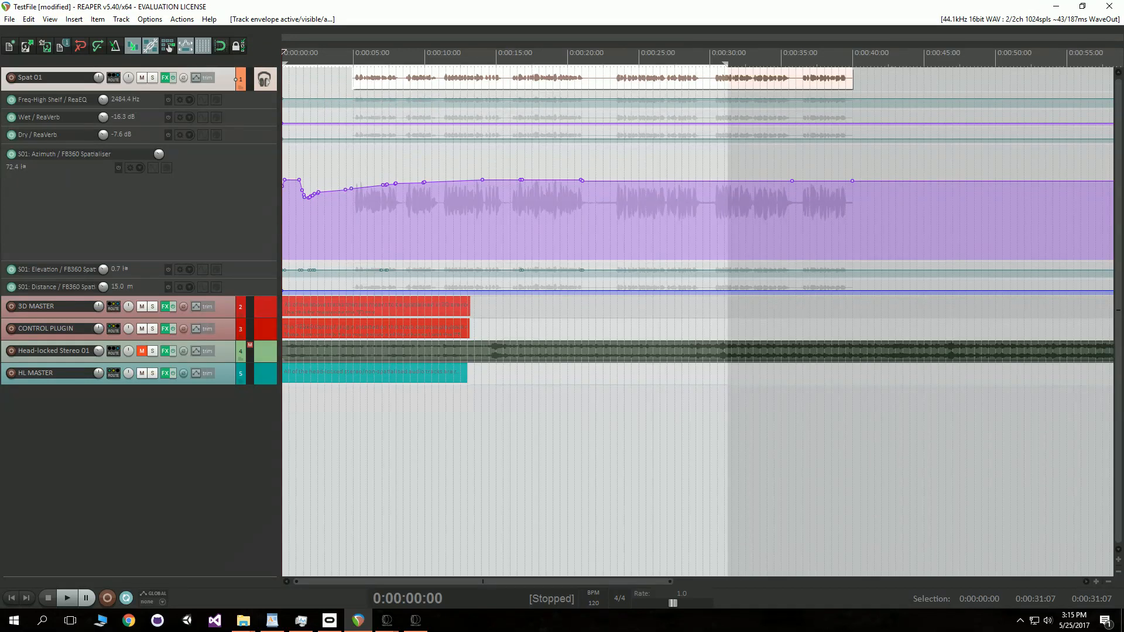
Step: Reopen the Spat 01 effects chain and select ReaEQ's high-shelf band 4, keeping the envelope lanes in view
click(165, 78)
click(977, 307)
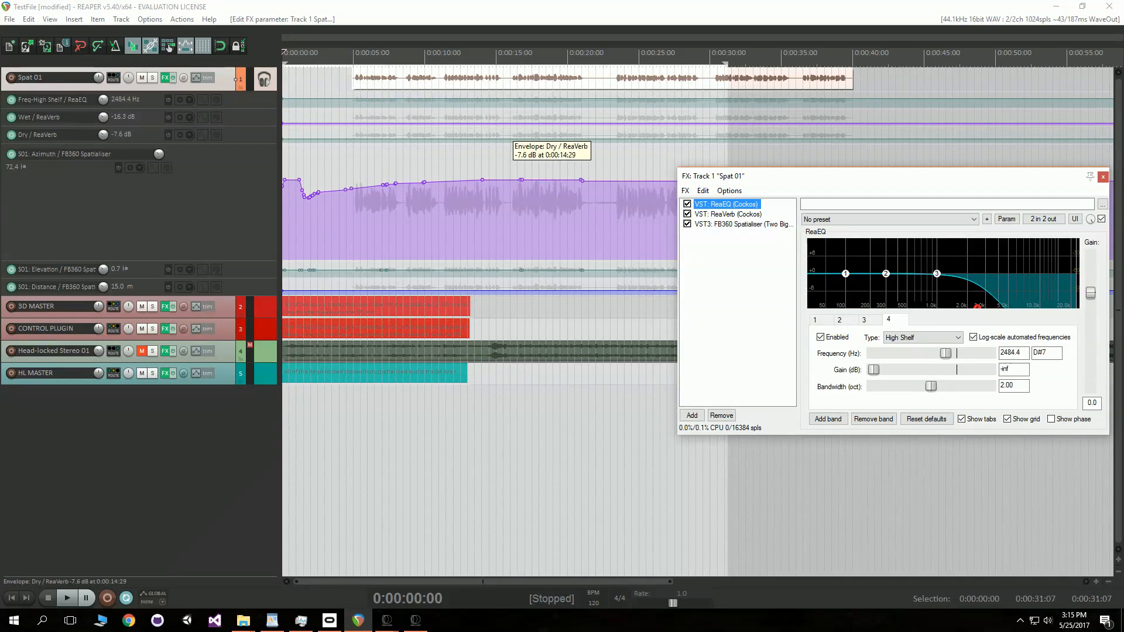
drag(867, 177, 797, 197)
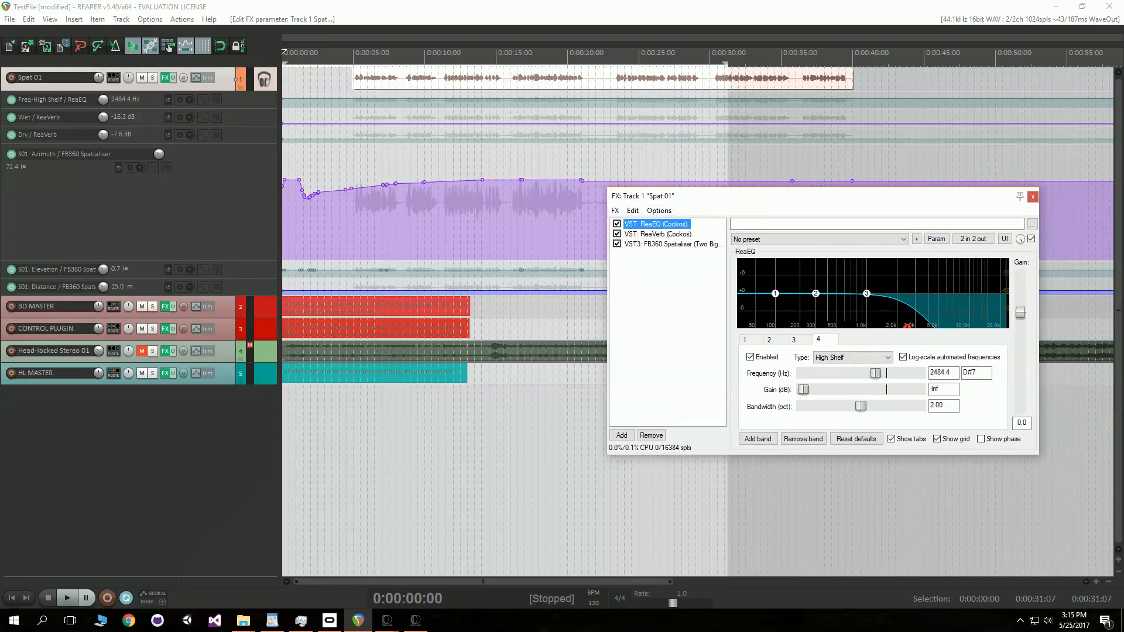
drag(796, 196, 816, 333)
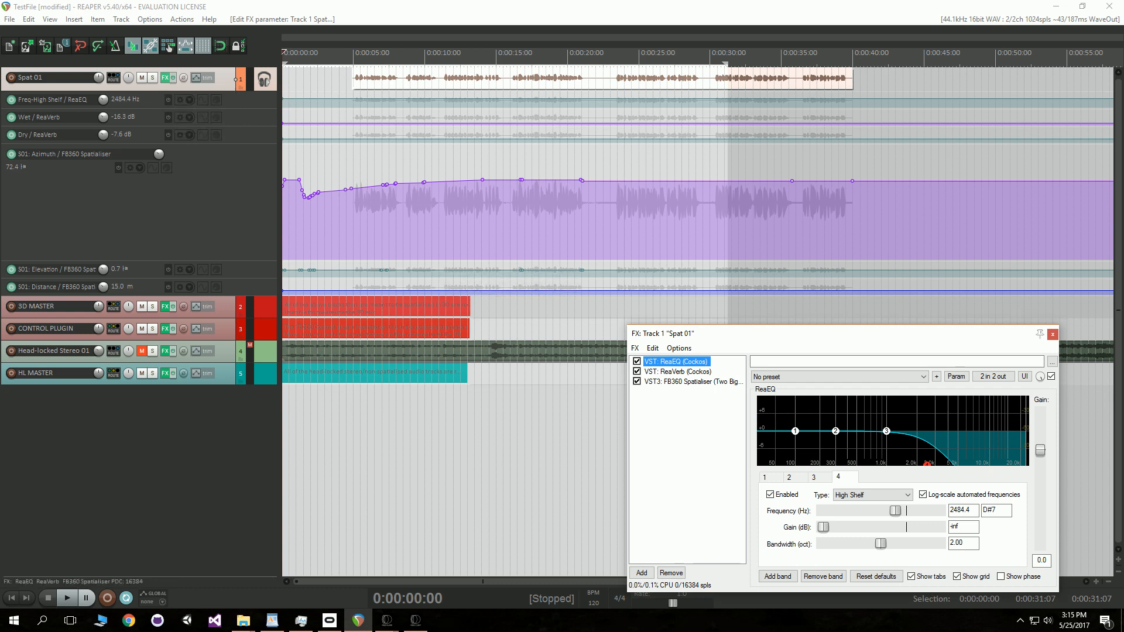
drag(831, 334, 757, 291)
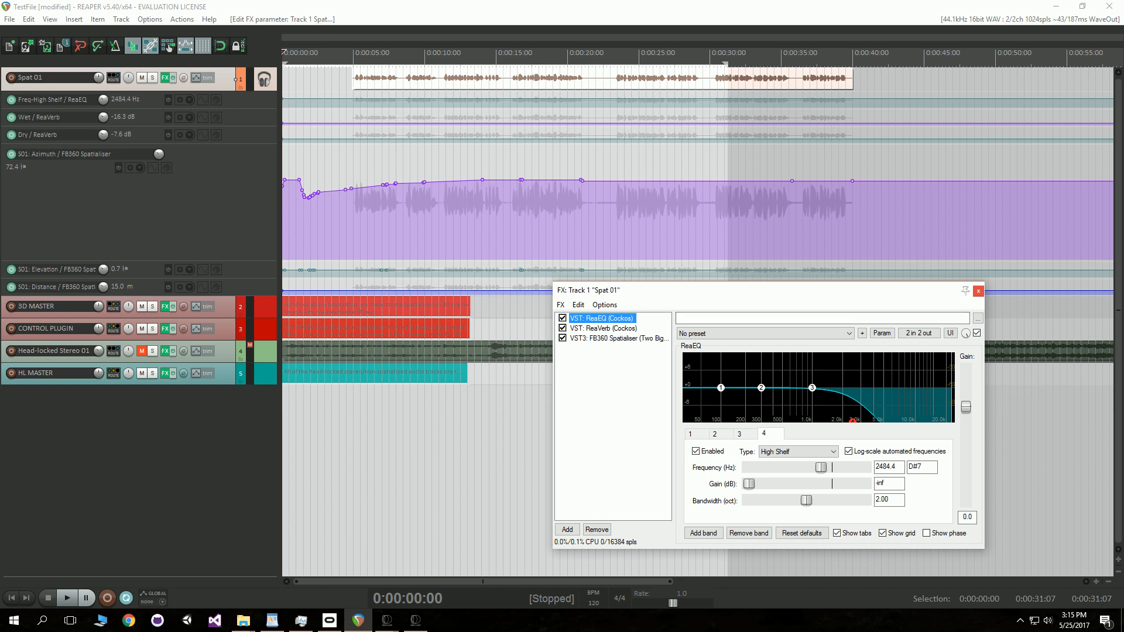
drag(732, 291, 642, 156)
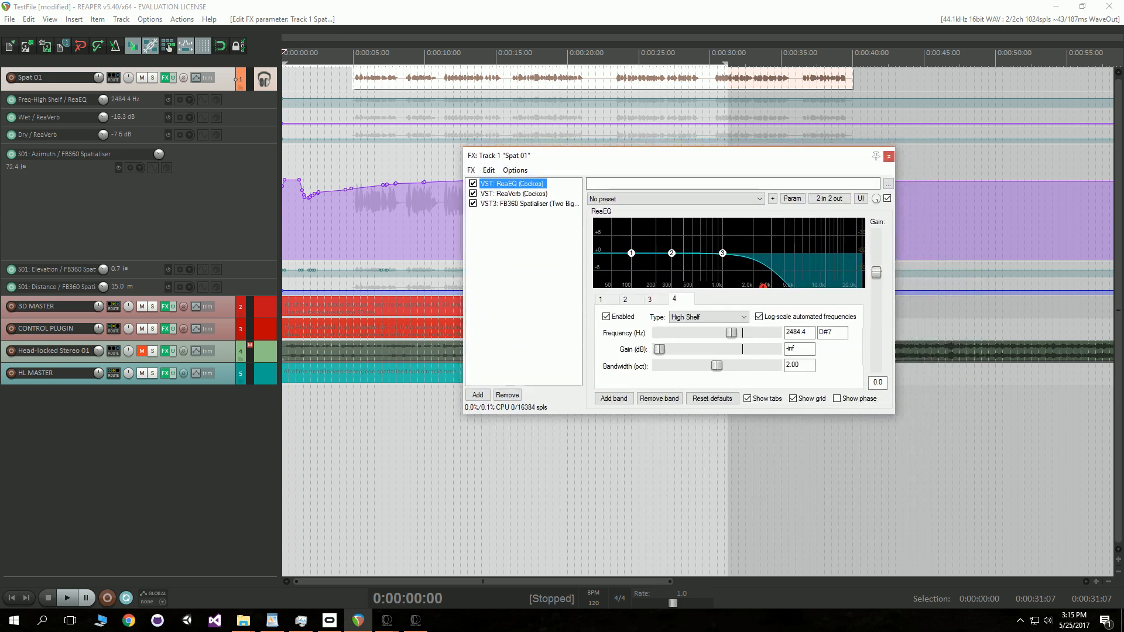
mouse_move(642, 156)
mouse_down()
mouse_move(666, 163)
mouse_move(660, 186)
mouse_move(654, 150)
mouse_up()
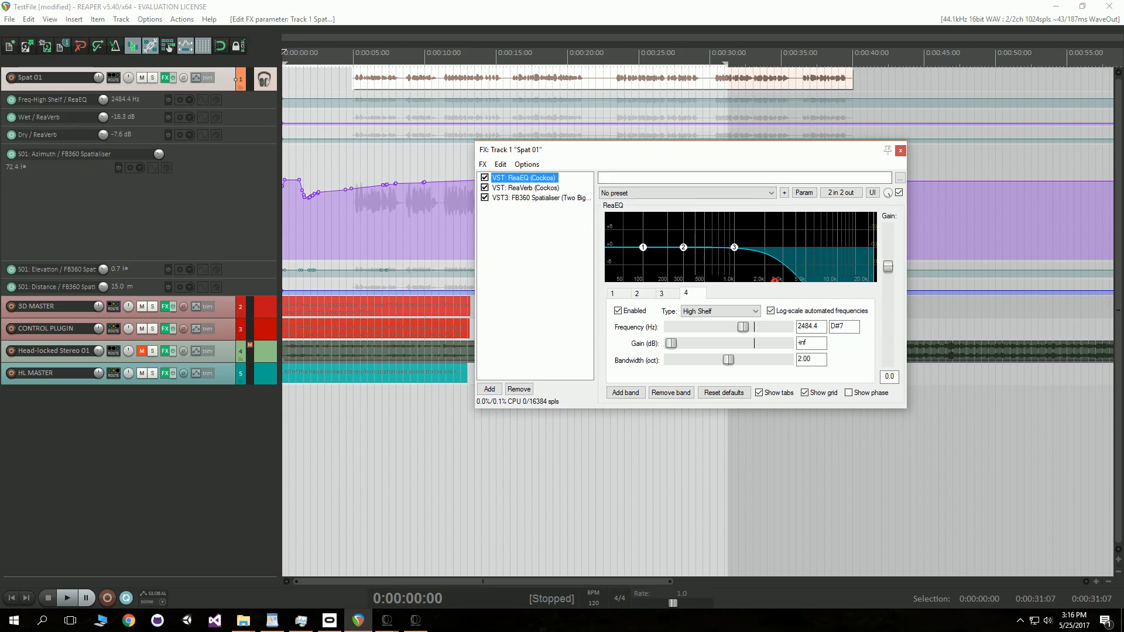
click(1075, 620)
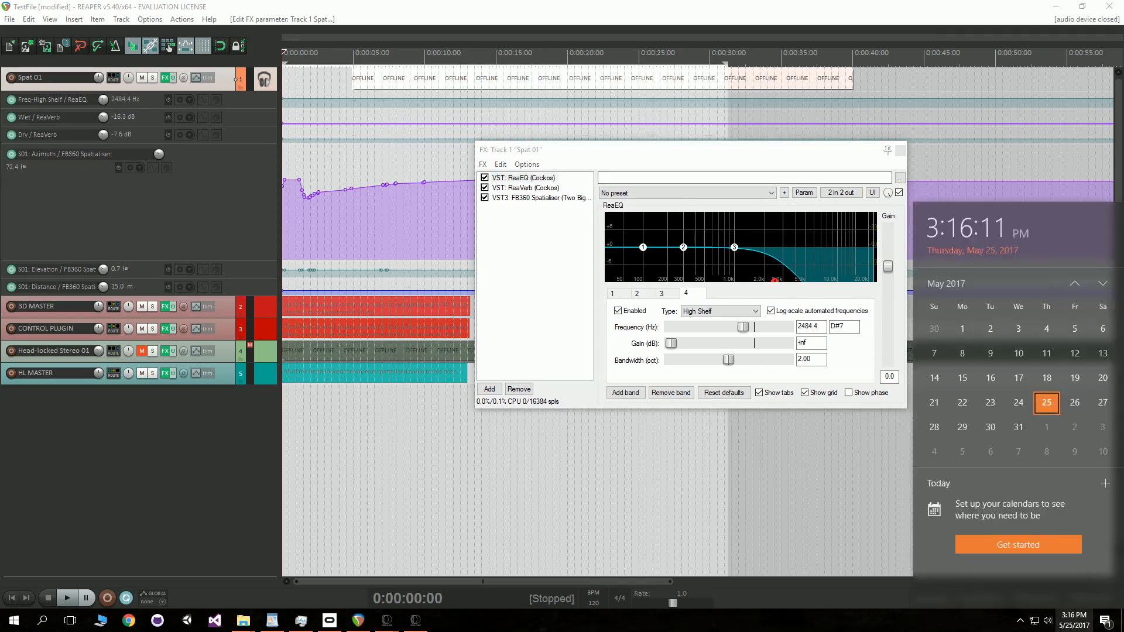
right_click(1074, 620)
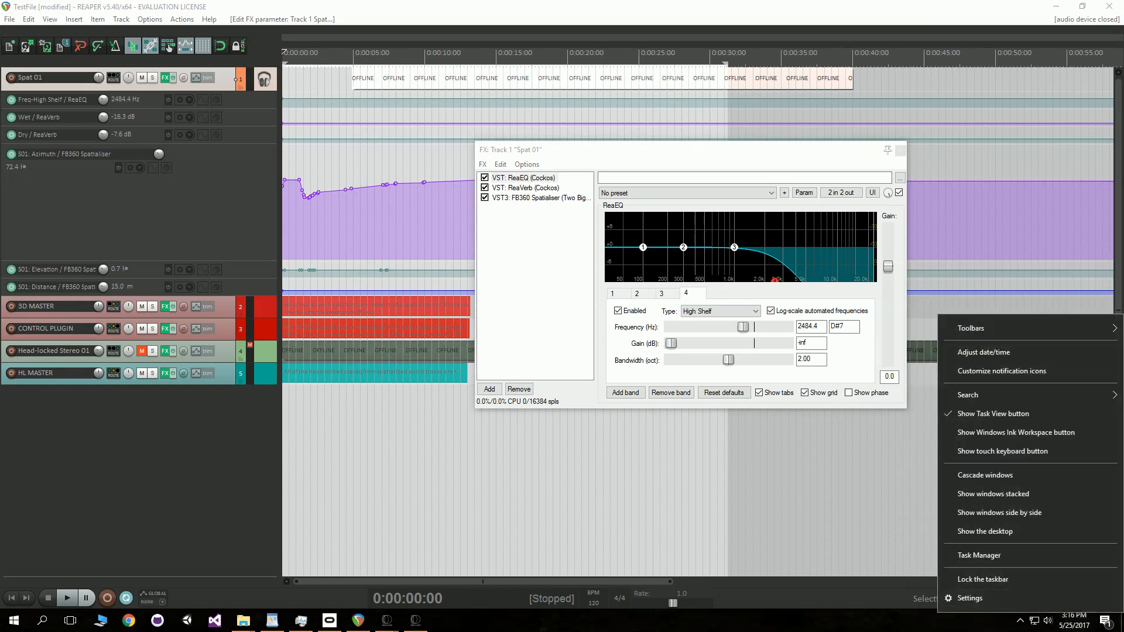
click(1020, 621)
click(1032, 597)
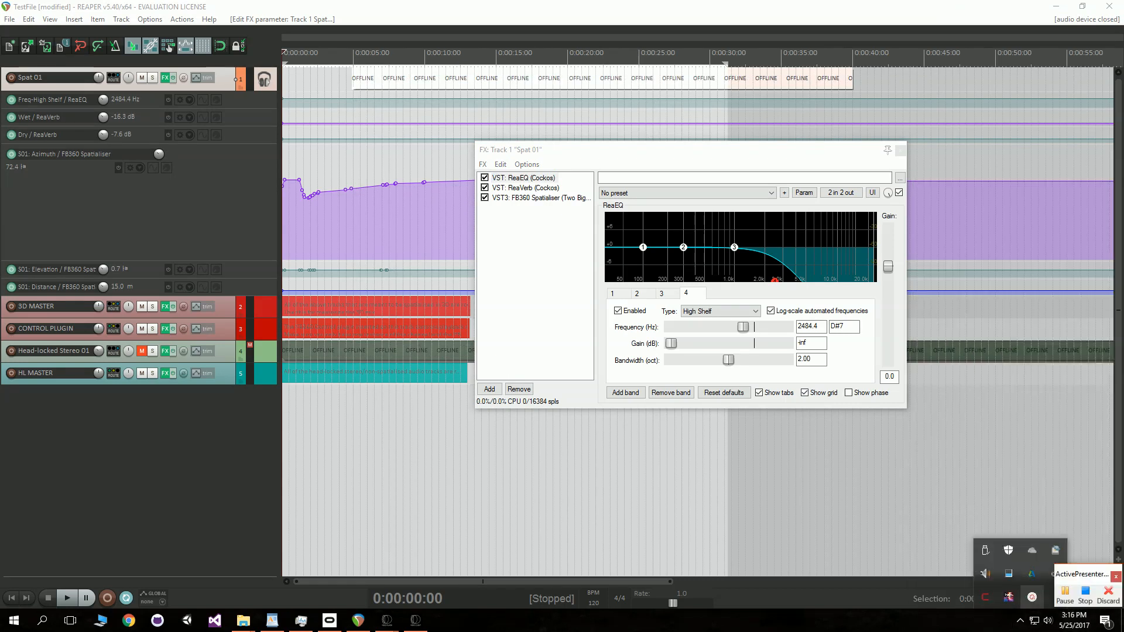